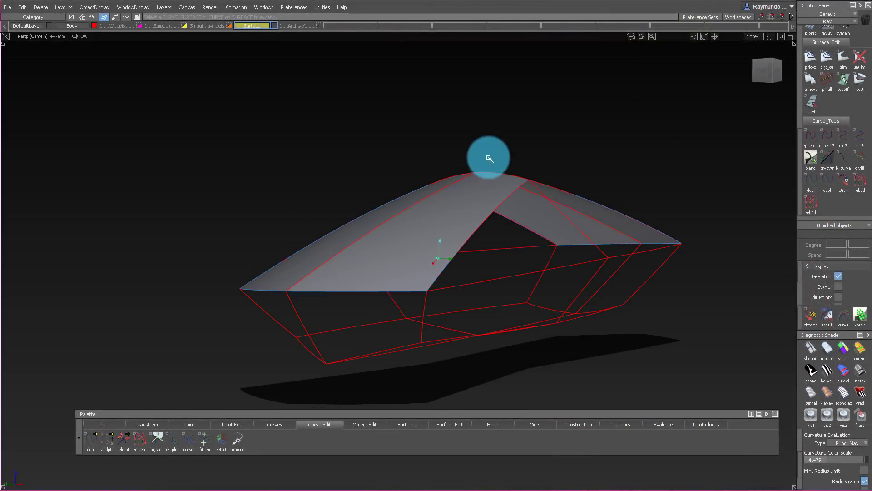
# Examine the upper body surfaces and the open curve framework beneath them from both ends and sides
pyautogui.keyDown('alt'); pyautogui.keyDown('shift'); pyautogui.moveTo(489, 158); pyautogui.dragTo(355, 180); pyautogui.keyUp('shift'); pyautogui.keyUp('alt')
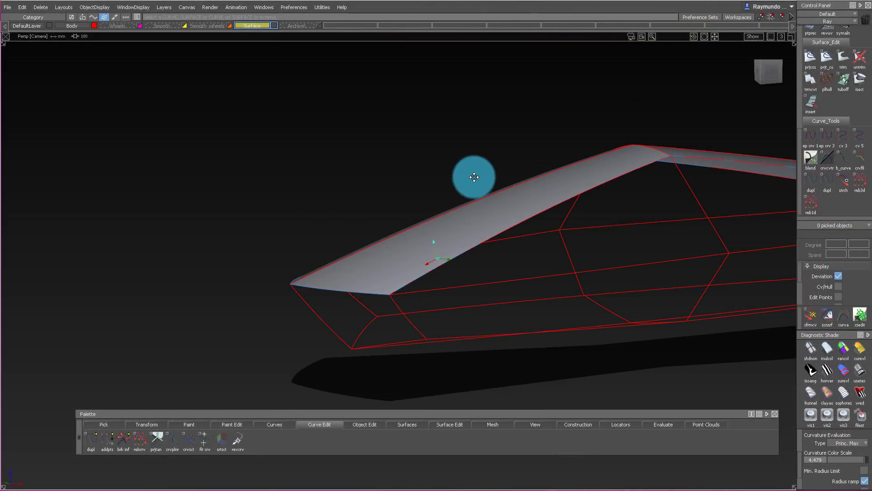
pyautogui.keyDown('alt'); pyautogui.keyDown('shift'); pyautogui.moveTo(473, 178); pyautogui.dragTo(181, 160, button='middle'); pyautogui.keyUp('shift'); pyautogui.keyUp('alt')
pyautogui.keyDown('alt'); pyautogui.keyDown('shift'); pyautogui.moveTo(182, 161); pyautogui.dragTo(194, 190); pyautogui.keyUp('shift'); pyautogui.keyUp('alt')
pyautogui.keyDown('alt'); pyautogui.keyDown('shift'); pyautogui.moveTo(359, 140); pyautogui.dragTo(249, 180); pyautogui.keyUp('shift'); pyautogui.keyUp('alt')
pyautogui.keyDown('alt'); pyautogui.keyDown('shift'); pyautogui.moveTo(249, 180); pyautogui.dragTo(195, 173, button='right'); pyautogui.keyUp('shift'); pyautogui.keyUp('alt')
pyautogui.keyDown('alt'); pyautogui.keyDown('shift'); pyautogui.moveTo(196, 172); pyautogui.dragTo(460, 85); pyautogui.keyUp('shift'); pyautogui.keyUp('alt')
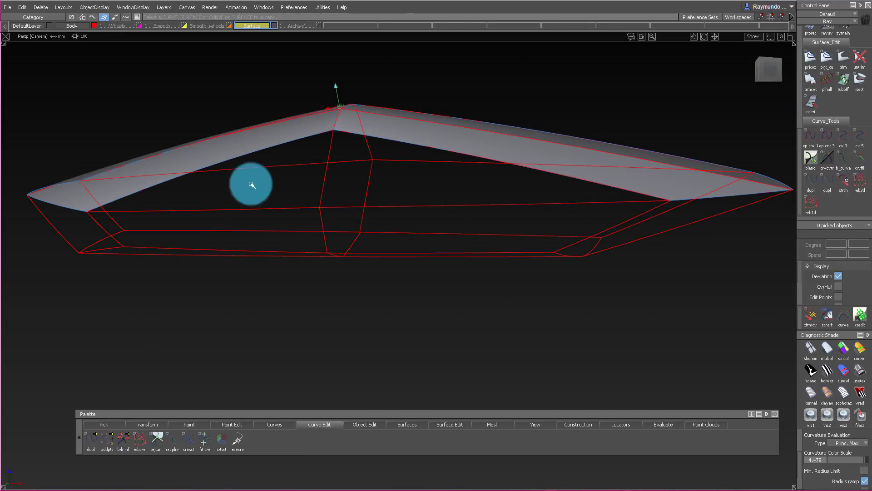
pyautogui.keyDown('alt'); pyautogui.keyDown('shift'); pyautogui.moveTo(251, 183); pyautogui.dragTo(568, 206); pyautogui.keyUp('shift'); pyautogui.keyUp('alt')
pyautogui.keyDown('alt'); pyautogui.keyDown('shift'); pyautogui.moveTo(367, 200); pyautogui.dragTo(380, 204, button='right'); pyautogui.keyUp('shift'); pyautogui.keyUp('alt')
pyautogui.keyDown('alt'); pyautogui.keyDown('shift'); pyautogui.moveTo(380, 205); pyautogui.dragTo(234, 209); pyautogui.keyUp('shift'); pyautogui.keyUp('alt')
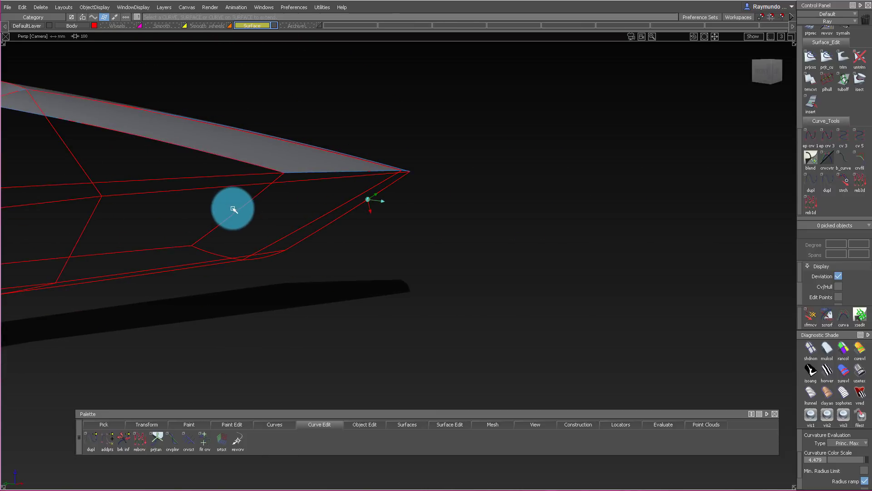
pyautogui.keyDown('alt'); pyautogui.keyDown('shift'); pyautogui.moveTo(407, 208); pyautogui.dragTo(727, 207, button='middle'); pyautogui.keyUp('shift'); pyautogui.keyUp('alt')
pyautogui.keyDown('alt'); pyautogui.keyDown('shift'); pyautogui.moveTo(591, 200); pyautogui.dragTo(151, 191); pyautogui.keyUp('shift'); pyautogui.keyUp('alt')
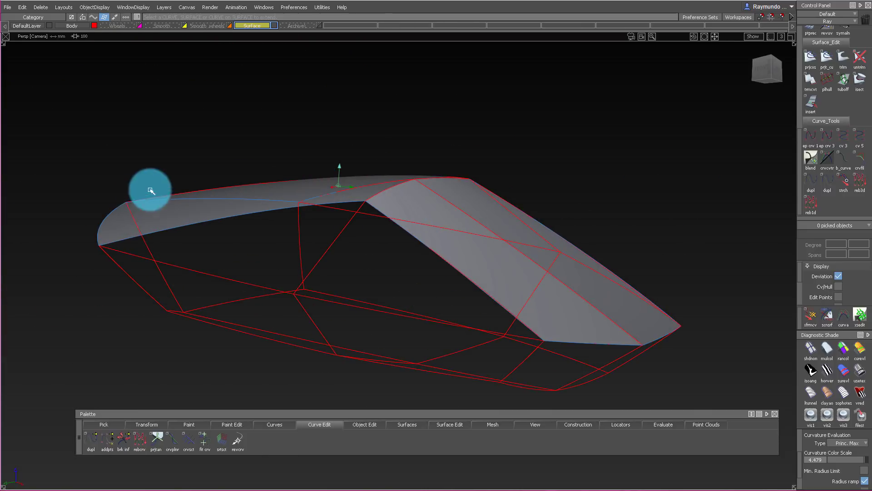
# Try a square surface built from the boundary curves below the front edge of the upper body, and delete it
pyautogui.keyDown('alt'); pyautogui.keyDown('shift'); pyautogui.moveTo(316, 247); pyautogui.dragTo(181, 278); pyautogui.keyUp('shift'); pyautogui.keyUp('alt')
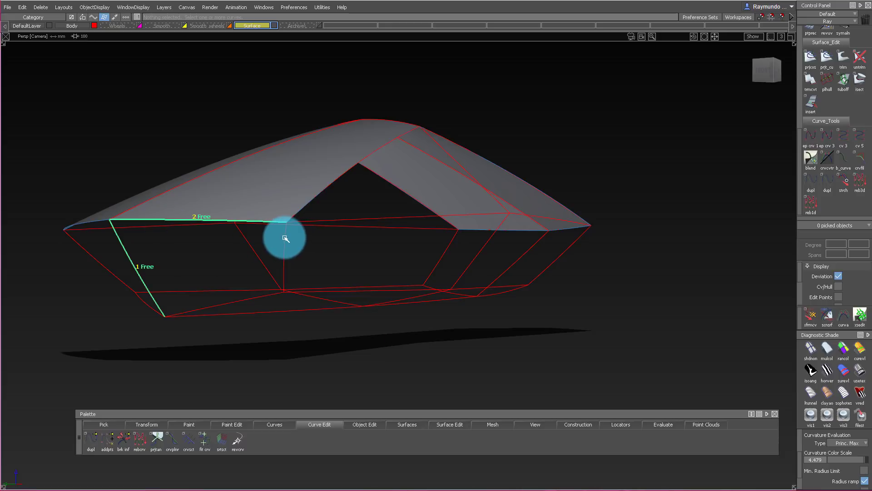
pyautogui.click(264, 299)
pyautogui.keyDown('alt'); pyautogui.keyDown('shift'); pyautogui.moveTo(263, 292); pyautogui.dragTo(298, 218); pyautogui.keyUp('shift'); pyautogui.keyUp('alt')
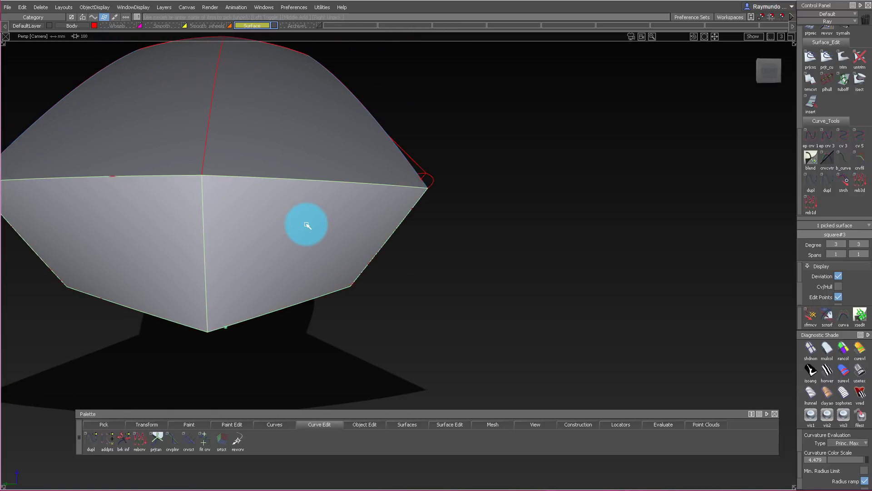
pyautogui.press('Delete')
pyautogui.press('Return')
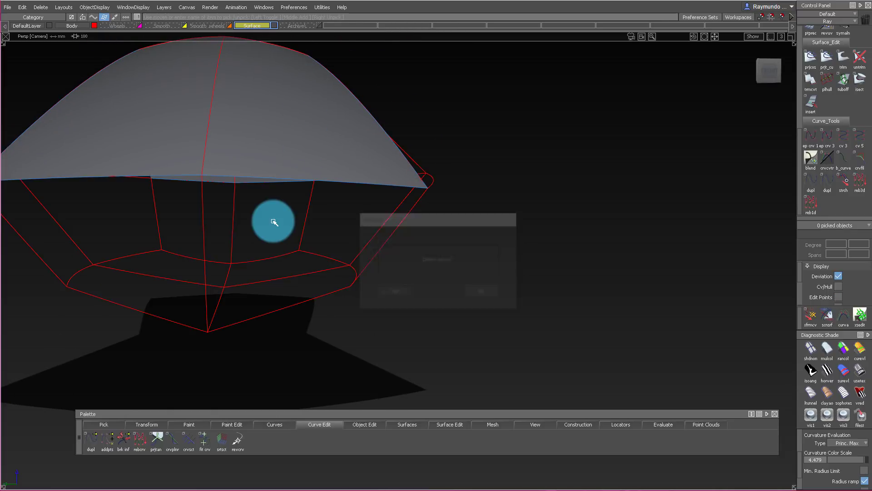
# Build a monorail surface at the front end, using the upper surface's front edge as generation curve and the descending centre curve as rail
pyautogui.keyDown('alt'); pyautogui.keyDown('shift'); pyautogui.moveTo(286, 108); pyautogui.dragTo(338, 121); pyautogui.keyUp('shift'); pyautogui.keyUp('alt')
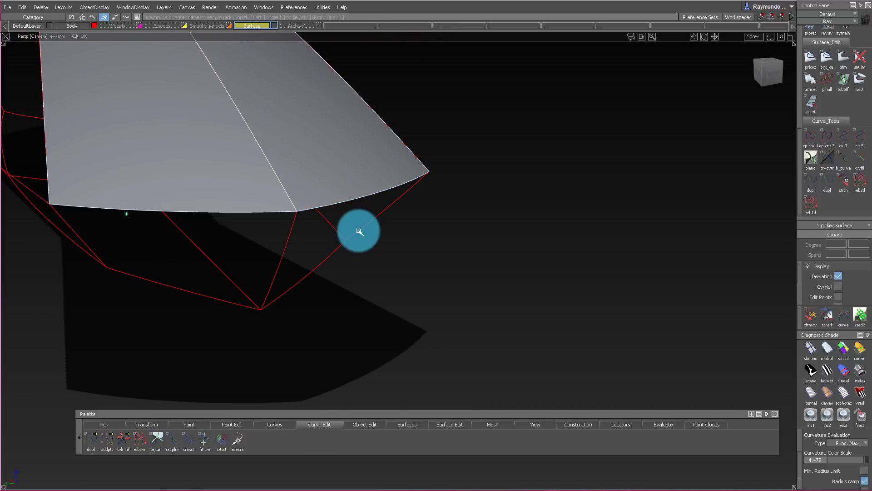
pyautogui.keyDown('alt'); pyautogui.keyDown('shift'); pyautogui.moveTo(359, 231); pyautogui.dragTo(316, 194); pyautogui.keyUp('shift'); pyautogui.keyUp('alt')
pyautogui.keyDown('alt'); pyautogui.keyDown('shift'); pyautogui.moveTo(301, 296); pyautogui.dragTo(344, 165); pyautogui.keyUp('shift'); pyautogui.keyUp('alt')
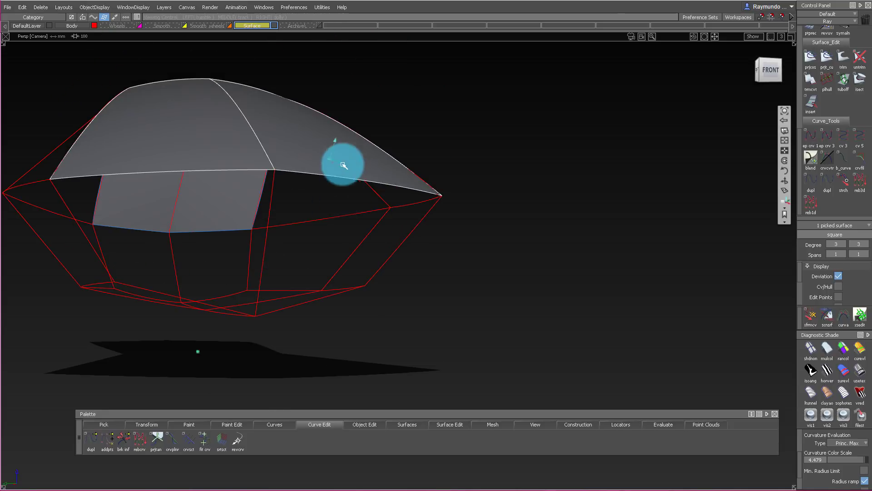
pyautogui.keyDown('alt'); pyautogui.keyDown('shift'); pyautogui.moveTo(268, 324); pyautogui.dragTo(349, 172); pyautogui.keyUp('shift'); pyautogui.keyUp('alt')
pyautogui.click(362, 219)
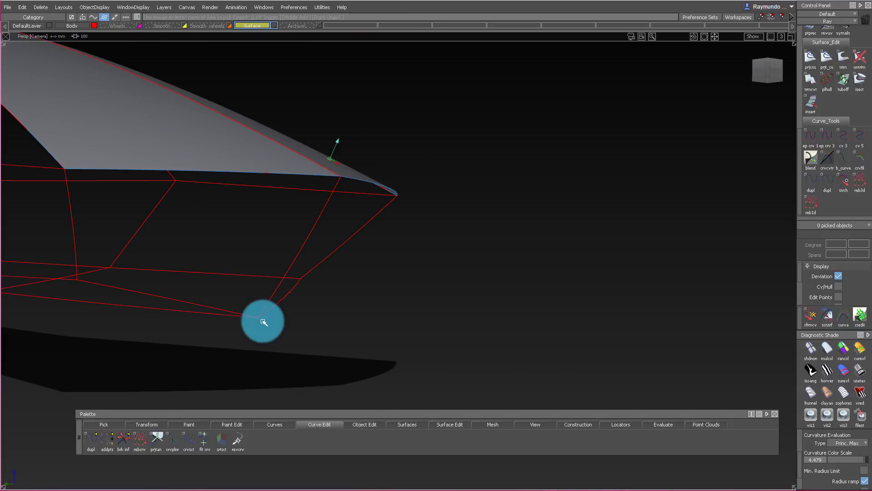
pyautogui.keyDown('alt'); pyautogui.keyDown('shift'); pyautogui.moveTo(380, 138); pyautogui.dragTo(339, 226); pyautogui.keyUp('shift'); pyautogui.keyUp('alt')
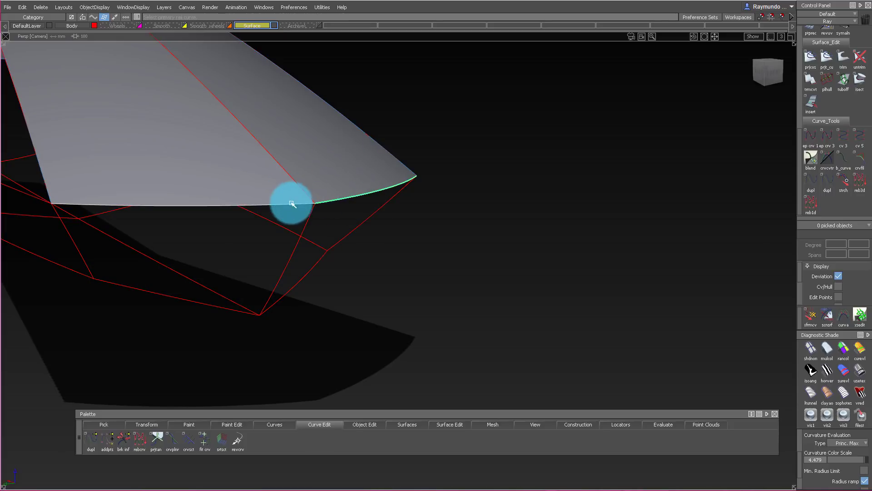
pyautogui.keyDown('alt'); pyautogui.keyDown('shift'); pyautogui.moveTo(394, 169); pyautogui.dragTo(347, 223); pyautogui.keyUp('shift'); pyautogui.keyUp('alt')
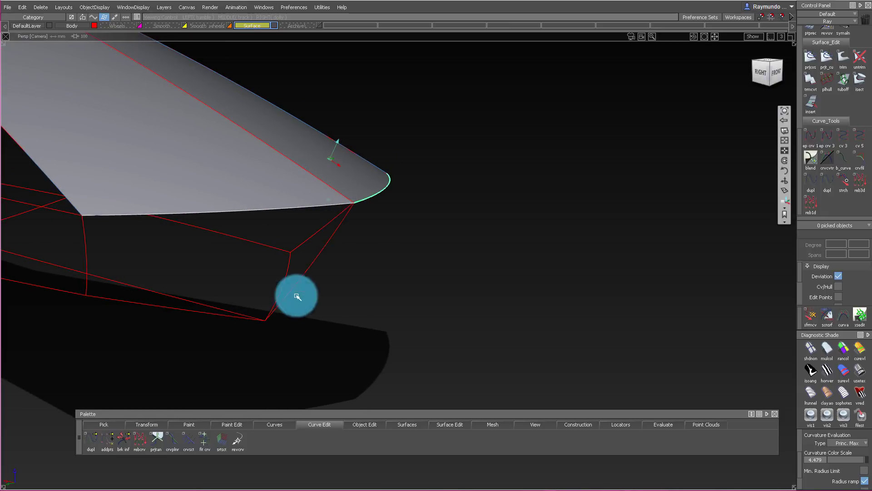
pyautogui.click(338, 232)
pyautogui.keyDown('alt'); pyautogui.keyDown('shift'); pyautogui.moveTo(342, 228); pyautogui.dragTo(458, 195); pyautogui.keyUp('shift'); pyautogui.keyUp('alt')
pyautogui.keyDown('alt'); pyautogui.keyDown('shift'); pyautogui.moveTo(377, 112); pyautogui.dragTo(395, 17); pyautogui.keyUp('shift'); pyautogui.keyUp('alt')
pyautogui.click(364, 225)
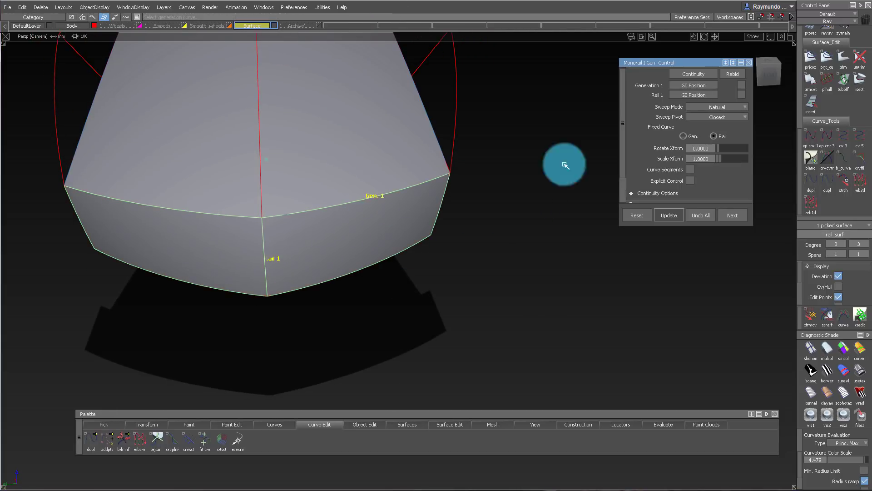
# Set the front rail surface's sweep mode to Parallel and examine its shape against the framework curves
pyautogui.click(722, 128)
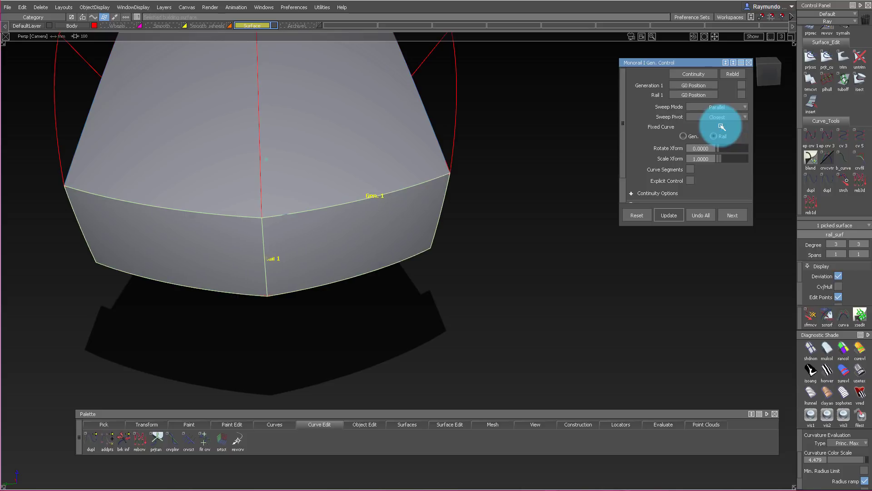
pyautogui.keyDown('alt'); pyautogui.keyDown('shift'); pyautogui.moveTo(426, 101); pyautogui.dragTo(384, 166); pyautogui.keyUp('shift'); pyautogui.keyUp('alt')
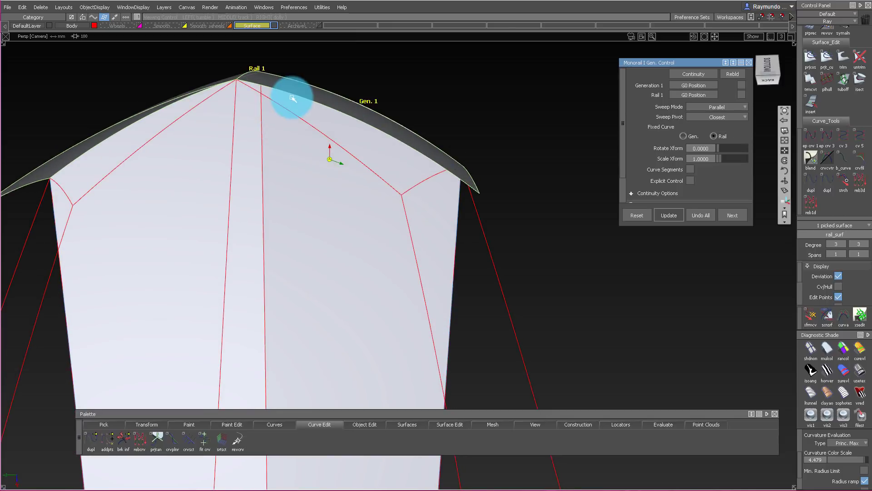
pyautogui.keyDown('alt'); pyautogui.keyDown('shift'); pyautogui.moveTo(293, 97); pyautogui.dragTo(276, 212); pyautogui.keyUp('shift'); pyautogui.keyUp('alt')
pyautogui.keyDown('alt'); pyautogui.keyDown('shift'); pyautogui.moveTo(479, 229); pyautogui.dragTo(769, 38); pyautogui.keyUp('shift'); pyautogui.keyUp('alt')
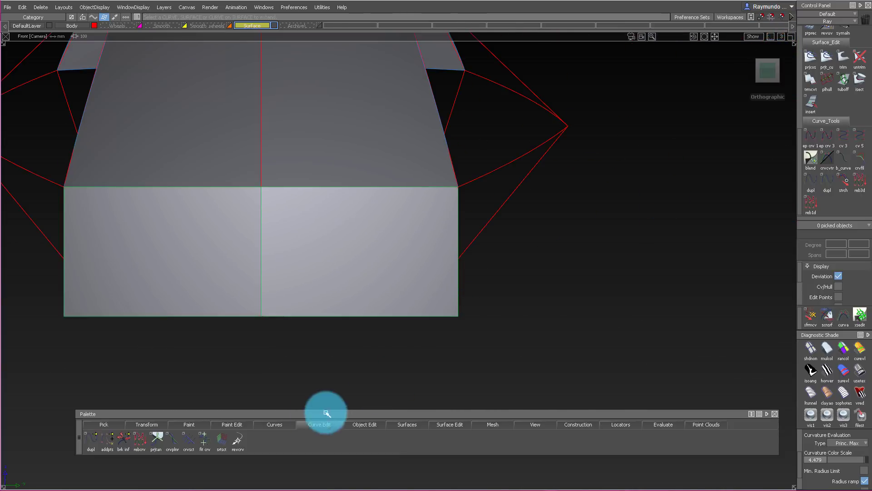
# Extend the front rail surface, removing its history, to taper the side edge inward and raise the lower edge's outer end by about 51 mm
pyautogui.click(317, 424)
pyautogui.moveTo(365, 425)
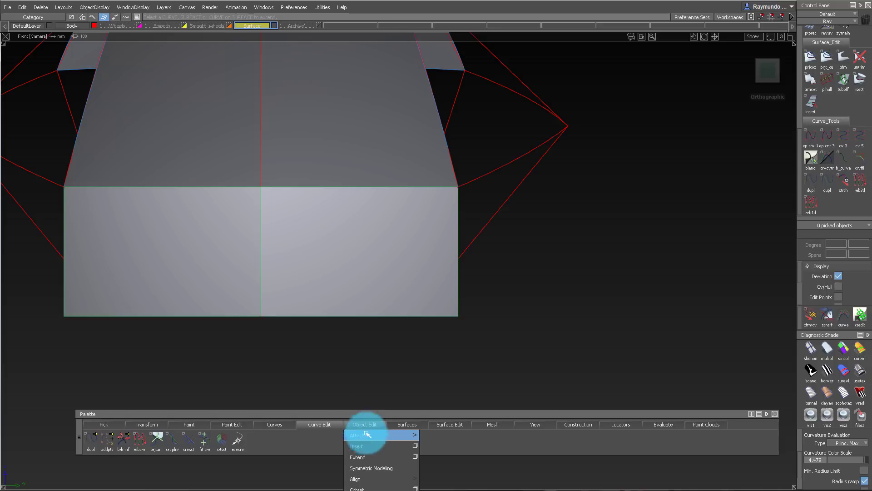
pyautogui.click(382, 452)
pyautogui.click(465, 314)
pyautogui.click(457, 309)
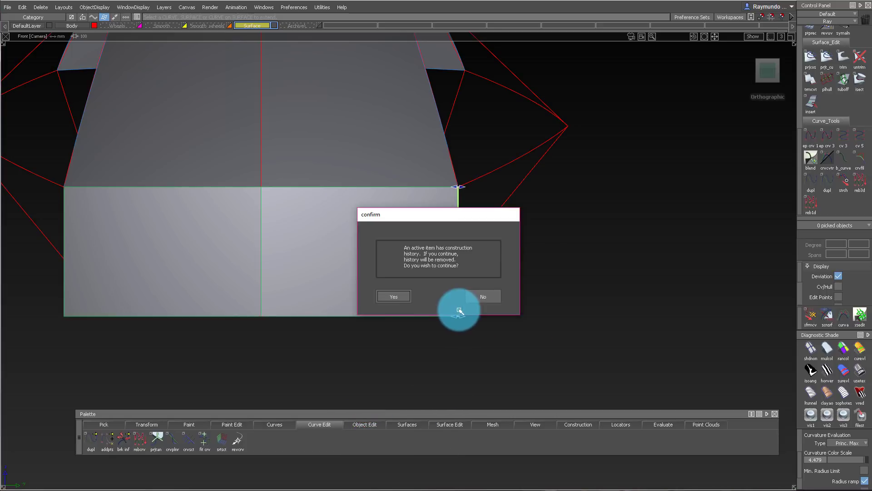
pyautogui.press('Return')
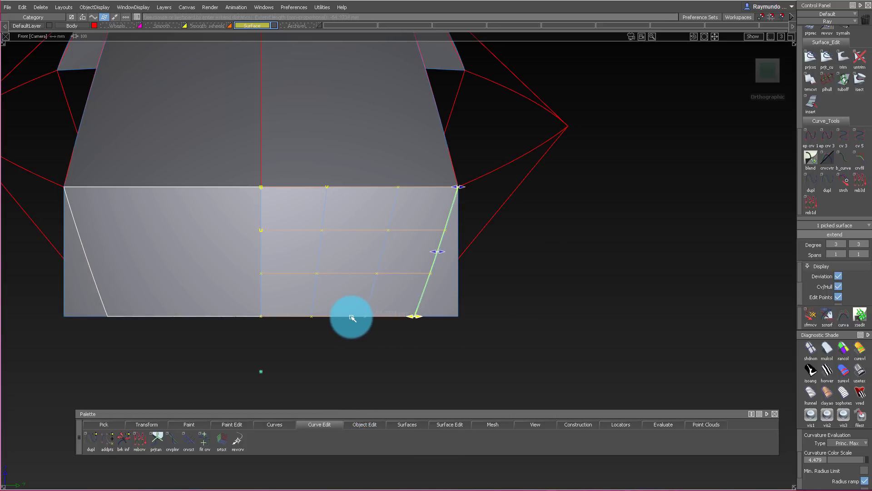
pyautogui.moveTo(352, 317); pyautogui.dragTo(361, 318)
pyautogui.moveTo(419, 316); pyautogui.dragTo(404, 282)
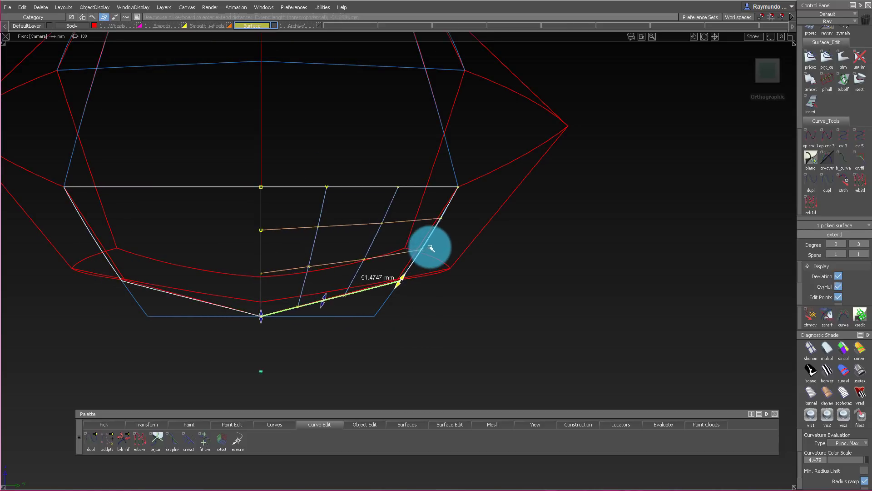
pyautogui.moveTo(435, 241); pyautogui.dragTo(436, 242)
# Isolate the extended front surface and display its control vertices and hulls
pyautogui.keyDown('alt'); pyautogui.keyDown('shift'); pyautogui.moveTo(451, 259); pyautogui.dragTo(543, 247, button='right'); pyautogui.keyUp('shift'); pyautogui.keyUp('alt')
pyautogui.keyDown('alt'); pyautogui.keyDown('shift'); pyautogui.moveTo(544, 247); pyautogui.dragTo(380, 307); pyautogui.keyUp('shift'); pyautogui.keyUp('alt')
pyautogui.click(435, 302)
pyautogui.keyDown('alt'); pyautogui.keyDown('shift'); pyautogui.moveTo(437, 302); pyautogui.dragTo(589, 274); pyautogui.keyUp('shift'); pyautogui.keyUp('alt')
pyautogui.keyDown('alt'); pyautogui.keyDown('shift'); pyautogui.moveTo(490, 279); pyautogui.dragTo(359, 192); pyautogui.keyUp('shift'); pyautogui.keyUp('alt')
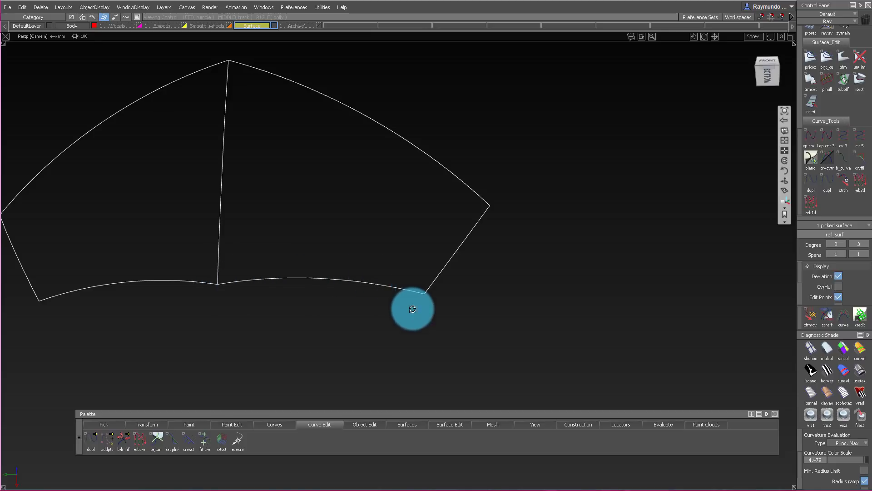
pyautogui.keyDown('alt'); pyautogui.keyDown('shift'); pyautogui.moveTo(413, 309); pyautogui.dragTo(390, 343); pyautogui.keyUp('shift'); pyautogui.keyUp('alt')
pyautogui.keyDown('ctrl'); pyautogui.keyDown('shift'); pyautogui.moveTo(389, 343); pyautogui.dragTo(383, 216); pyautogui.keyUp('shift'); pyautogui.keyUp('ctrl')
pyautogui.moveTo(316, 262); pyautogui.dragTo(375, 336)
pyautogui.keyDown('ctrl'); pyautogui.keyDown('shift'); pyautogui.moveTo(375, 255); pyautogui.dragTo(375, 253, button='right'); pyautogui.keyUp('shift'); pyautogui.keyUp('ctrl')
pyautogui.keyDown('ctrl'); pyautogui.keyDown('shift'); pyautogui.moveTo(374, 347); pyautogui.dragTo(369, 252); pyautogui.keyUp('shift'); pyautogui.keyUp('ctrl')
pyautogui.keyDown('alt'); pyautogui.keyDown('shift'); pyautogui.moveTo(284, 247); pyautogui.dragTo(335, 296); pyautogui.keyUp('shift'); pyautogui.keyUp('alt')
pyautogui.keyDown('ctrl'); pyautogui.keyDown('shift'); pyautogui.moveTo(344, 337); pyautogui.dragTo(338, 253); pyautogui.keyUp('shift'); pyautogui.keyUp('ctrl')
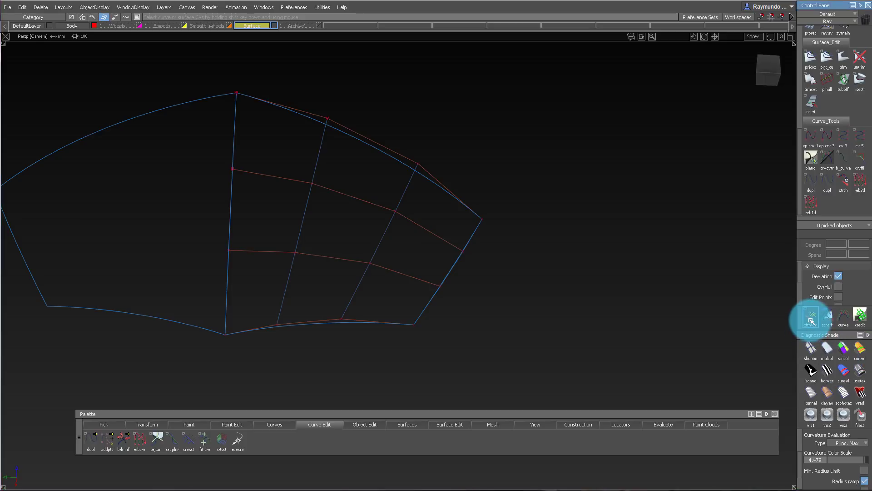
# Move the two inner control vertices of the front surface's lower edge outward along the hulls with Transform CV to straighten the edge
pyautogui.scroll(3, 833, 168)
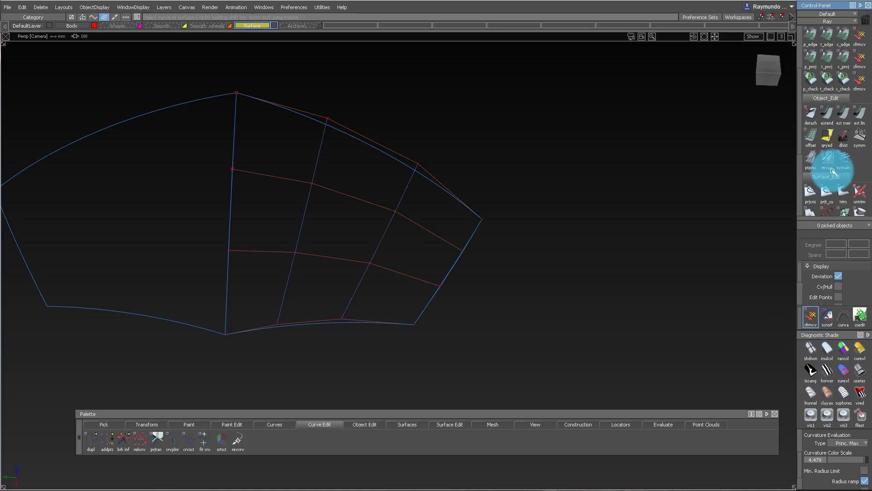
pyautogui.click(502, 259)
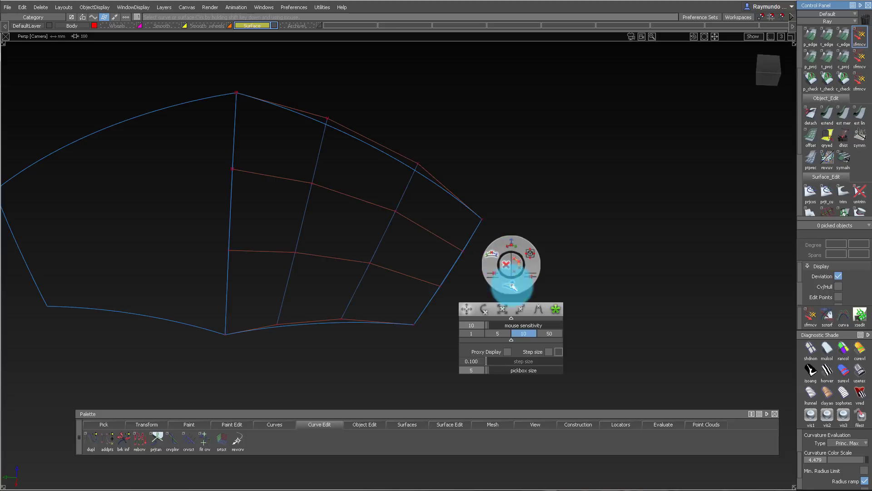
pyautogui.hotkey('alt', 'shift')
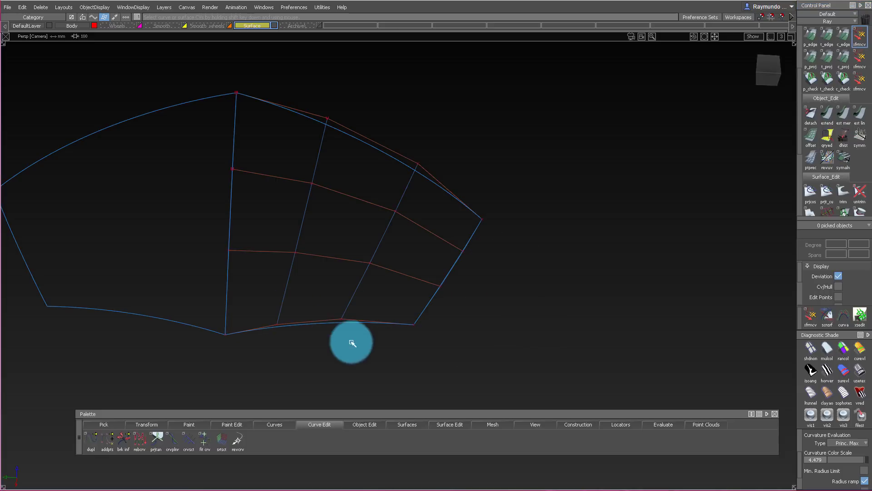
pyautogui.click(278, 326)
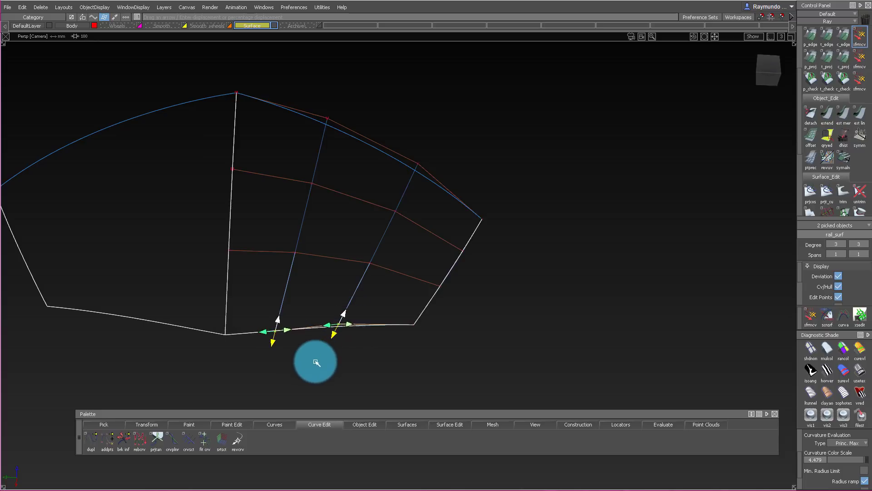
pyautogui.keyDown('alt'); pyautogui.keyDown('shift'); pyautogui.moveTo(336, 294); pyautogui.dragTo(294, 350); pyautogui.keyUp('shift'); pyautogui.keyUp('alt')
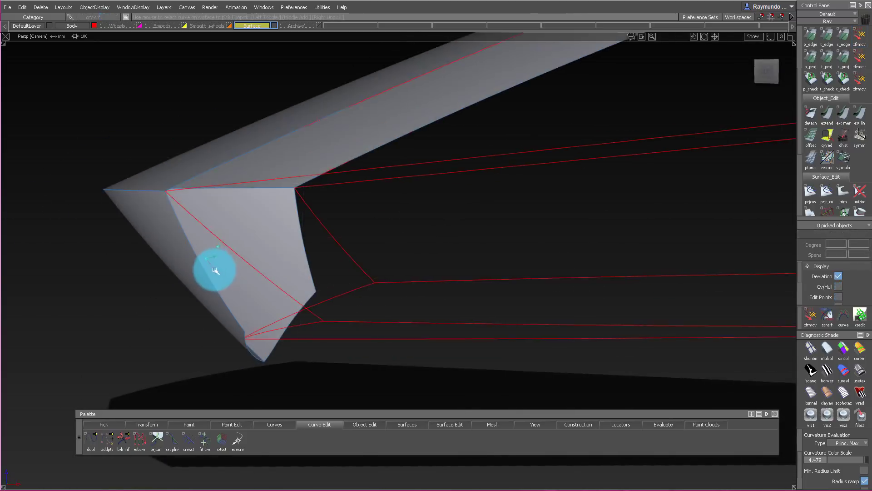
# Build a monorail surface at the rear end from the upper surface's rear edge along the descending centre curve
pyautogui.moveTo(214, 269)
pyautogui.keyDown('alt'); pyautogui.keyDown('shift'); pyautogui.mouseDown()
pyautogui.moveTo(190, 234)
pyautogui.moveTo(274, 254)
pyautogui.moveTo(301, 291)
pyautogui.moveTo(288, 288)
pyautogui.moveTo(307, 300)
pyautogui.mouseUp(); pyautogui.keyUp('shift'); pyautogui.keyUp('alt')
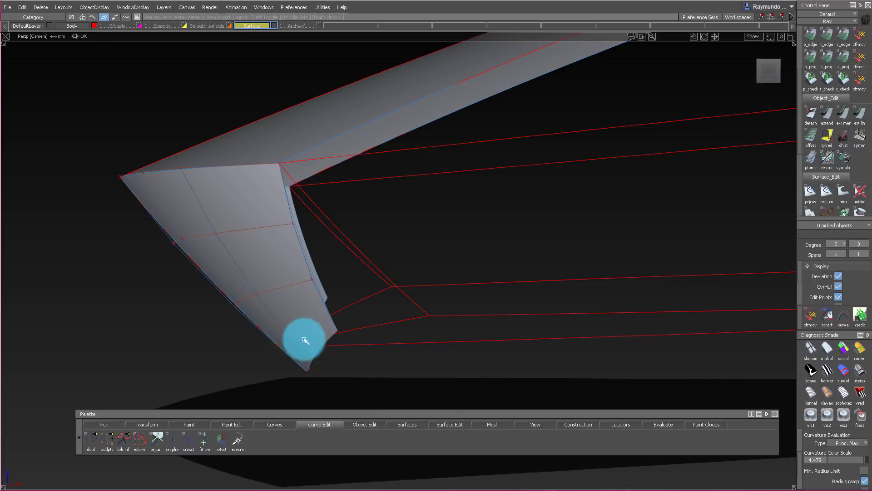
pyautogui.moveTo(306, 341)
pyautogui.keyDown('alt'); pyautogui.keyDown('shift'); pyautogui.mouseDown()
pyautogui.moveTo(288, 343)
pyautogui.moveTo(288, 354)
pyautogui.moveTo(185, 308)
pyautogui.moveTo(256, 322)
pyautogui.moveTo(298, 224)
pyautogui.moveTo(272, 247)
pyautogui.moveTo(264, 163)
pyautogui.mouseUp(); pyautogui.keyUp('shift'); pyautogui.keyUp('alt')
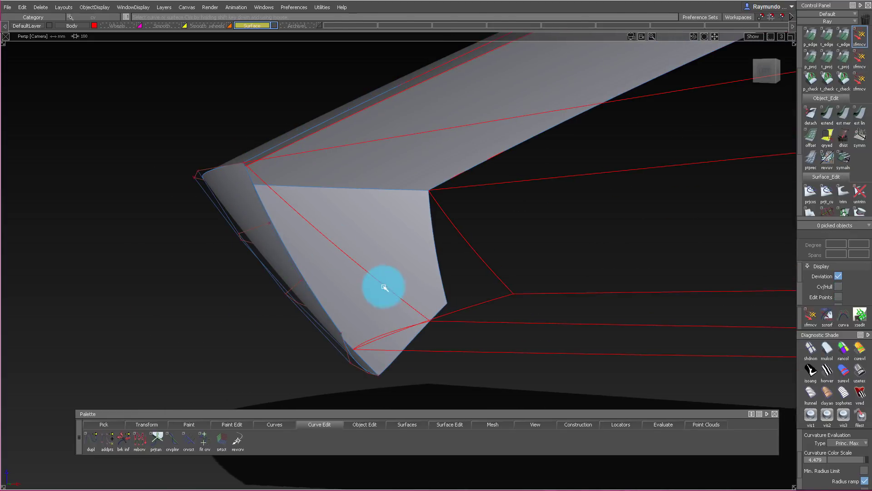
pyautogui.keyDown('alt'); pyautogui.keyDown('shift'); pyautogui.moveTo(420, 316); pyautogui.dragTo(326, 318); pyautogui.keyUp('shift'); pyautogui.keyUp('alt')
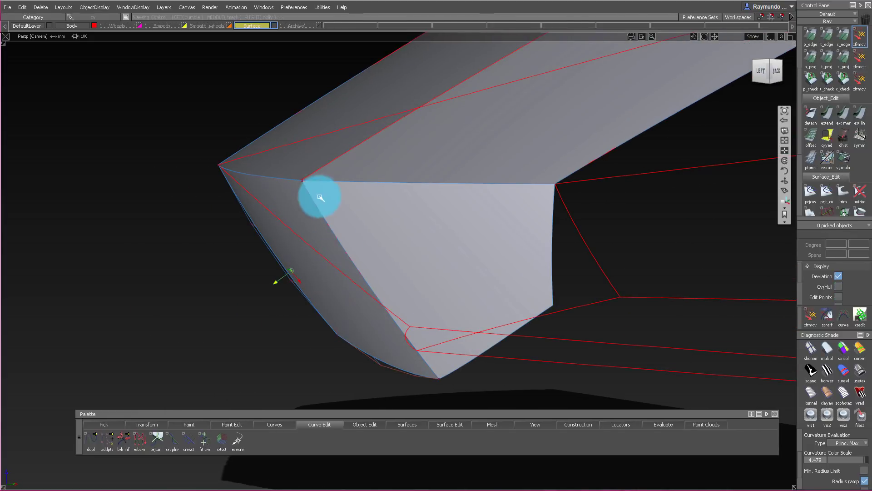
pyautogui.moveTo(456, 328)
pyautogui.keyDown('alt'); pyautogui.keyDown('shift'); pyautogui.mouseDown()
pyautogui.moveTo(171, 298)
pyautogui.moveTo(362, 284)
pyautogui.moveTo(392, 244)
pyautogui.moveTo(424, 236)
pyautogui.moveTo(567, 148)
pyautogui.moveTo(683, 163)
pyautogui.moveTo(615, 221)
pyautogui.moveTo(334, 238)
pyautogui.moveTo(354, 256)
pyautogui.mouseUp(); pyautogui.keyUp('shift'); pyautogui.keyUp('alt')
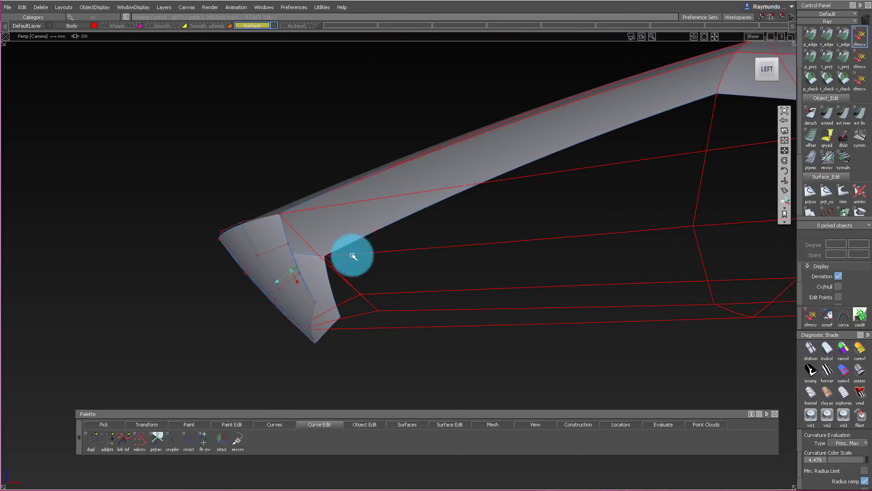
pyautogui.moveTo(521, 295)
pyautogui.keyDown('alt'); pyautogui.keyDown('shift'); pyautogui.mouseDown()
pyautogui.moveTo(380, 291)
pyautogui.moveTo(650, 271)
pyautogui.moveTo(468, 294)
pyautogui.moveTo(189, 294)
pyautogui.moveTo(629, 292)
pyautogui.moveTo(720, 282)
pyautogui.moveTo(368, 336)
pyautogui.moveTo(689, 342)
pyautogui.moveTo(337, 331)
pyautogui.moveTo(516, 335)
pyautogui.moveTo(427, 344)
pyautogui.moveTo(648, 220)
pyautogui.moveTo(382, 276)
pyautogui.moveTo(423, 296)
pyautogui.moveTo(643, 189)
pyautogui.moveTo(590, 210)
pyautogui.moveTo(405, 217)
pyautogui.moveTo(553, 214)
pyautogui.moveTo(509, 193)
pyautogui.moveTo(555, 226)
pyautogui.moveTo(513, 232)
pyautogui.moveTo(491, 249)
pyautogui.moveTo(490, 231)
pyautogui.moveTo(510, 239)
pyautogui.moveTo(522, 225)
pyautogui.mouseUp(); pyautogui.keyUp('shift'); pyautogui.keyUp('alt')
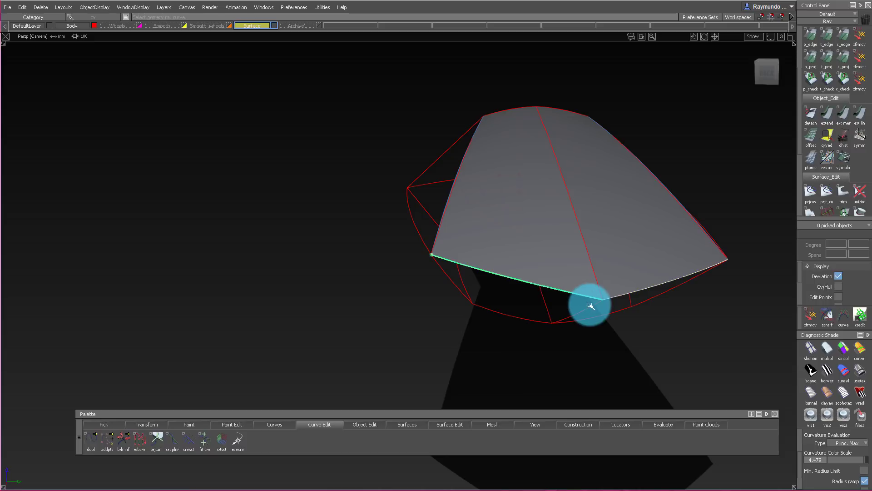
pyautogui.keyDown('alt'); pyautogui.keyDown('shift'); pyautogui.moveTo(488, 344); pyautogui.dragTo(635, 310); pyautogui.keyUp('shift'); pyautogui.keyUp('alt')
pyautogui.keyDown('alt'); pyautogui.keyDown('shift'); pyautogui.moveTo(528, 341); pyautogui.dragTo(611, 325); pyautogui.keyUp('shift'); pyautogui.keyUp('alt')
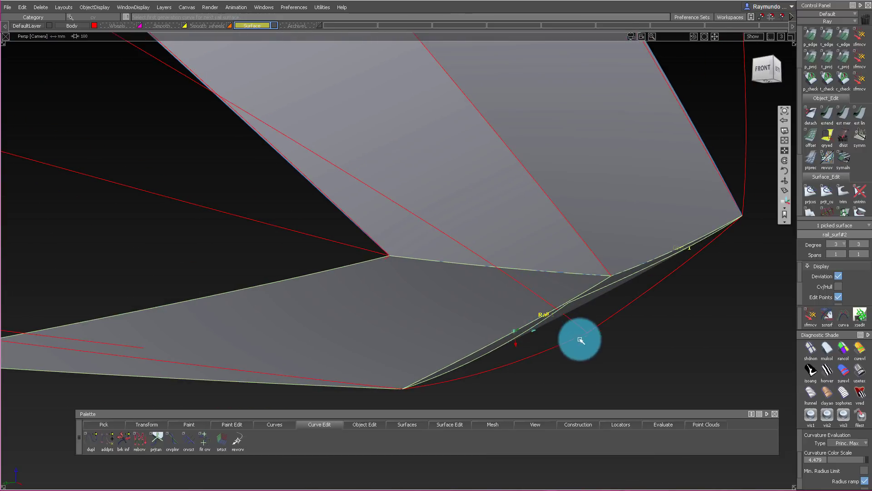
pyautogui.keyDown('alt'); pyautogui.keyDown('shift'); pyautogui.moveTo(584, 293); pyautogui.dragTo(384, 353); pyautogui.keyUp('shift'); pyautogui.keyUp('alt')
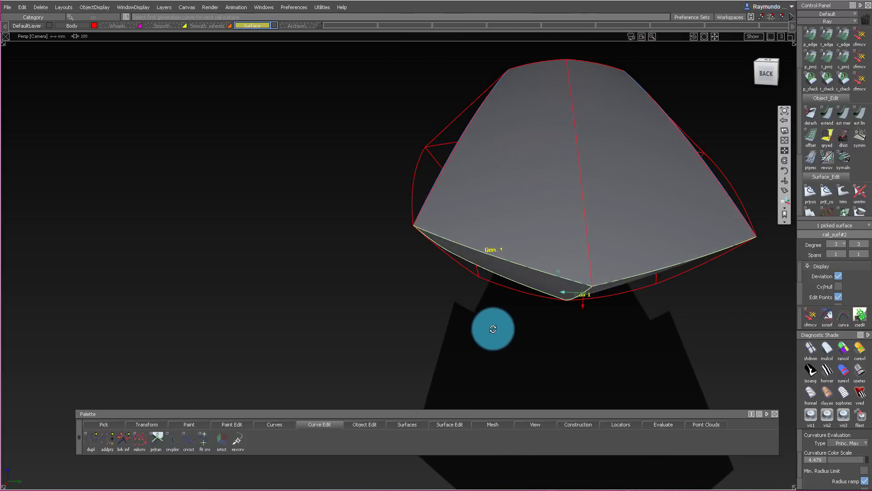
pyautogui.keyDown('alt'); pyautogui.keyDown('shift'); pyautogui.moveTo(493, 329); pyautogui.dragTo(622, 272); pyautogui.keyUp('shift'); pyautogui.keyUp('alt')
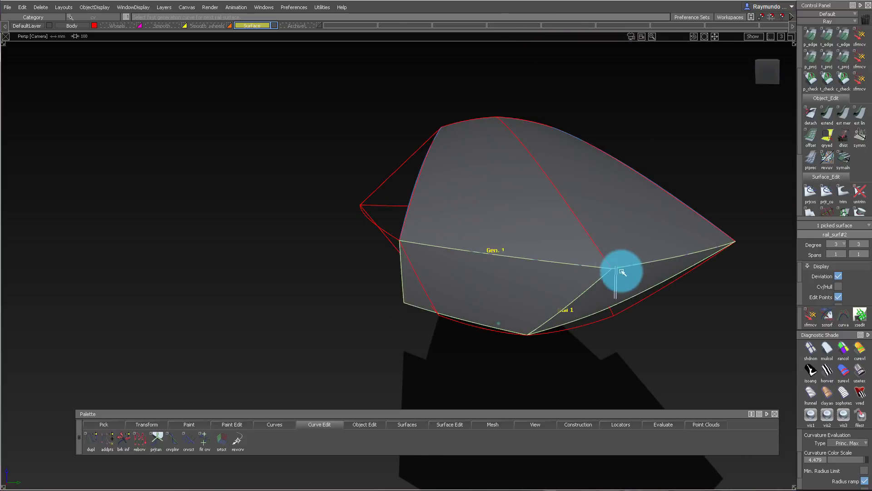
# Set the rear monorail surface's fixed curve to Rail and check how its outer edge fits the framework curves
pyautogui.click(492, 285)
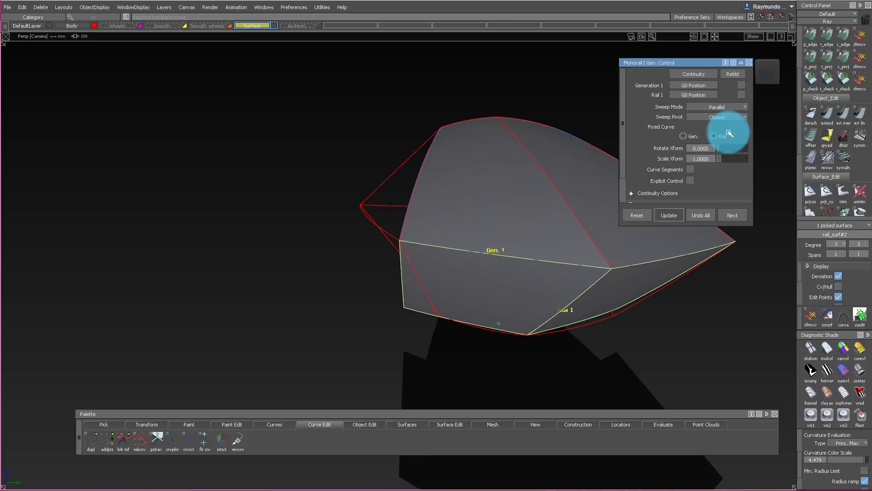
pyautogui.click(729, 133)
pyautogui.keyDown('alt'); pyautogui.keyDown('shift'); pyautogui.moveTo(544, 171); pyautogui.dragTo(495, 195); pyautogui.keyUp('shift'); pyautogui.keyUp('alt')
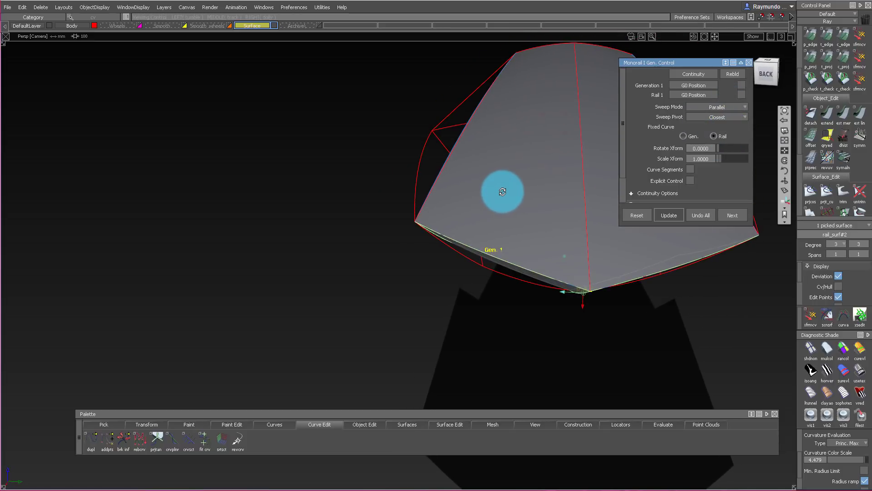
pyautogui.keyDown('alt'); pyautogui.keyDown('shift'); pyautogui.moveTo(503, 192); pyautogui.dragTo(509, 156); pyautogui.keyUp('shift'); pyautogui.keyUp('alt')
pyautogui.keyDown('ctrl'); pyautogui.keyDown('shift'); pyautogui.moveTo(521, 272); pyautogui.dragTo(521, 219); pyautogui.keyUp('shift'); pyautogui.keyUp('ctrl')
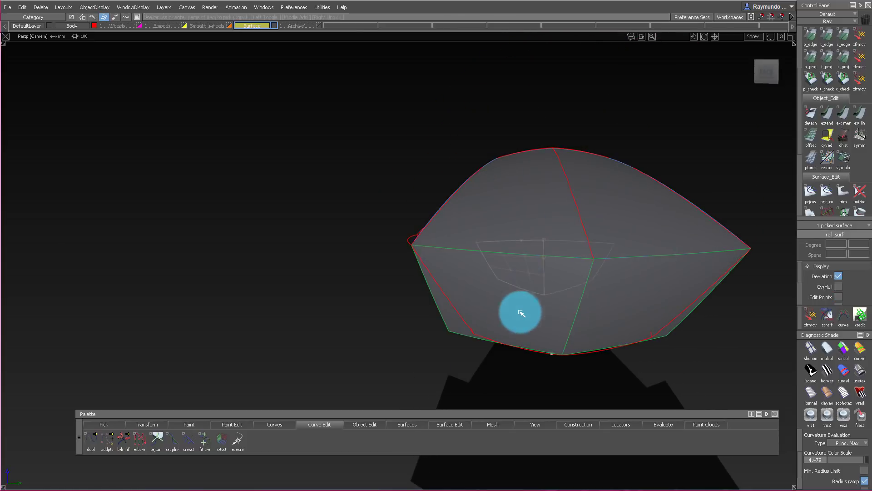
# Increase the patch lines shown on the rear monorail surface to judge its shape, and delete the surface
pyautogui.click(365, 424)
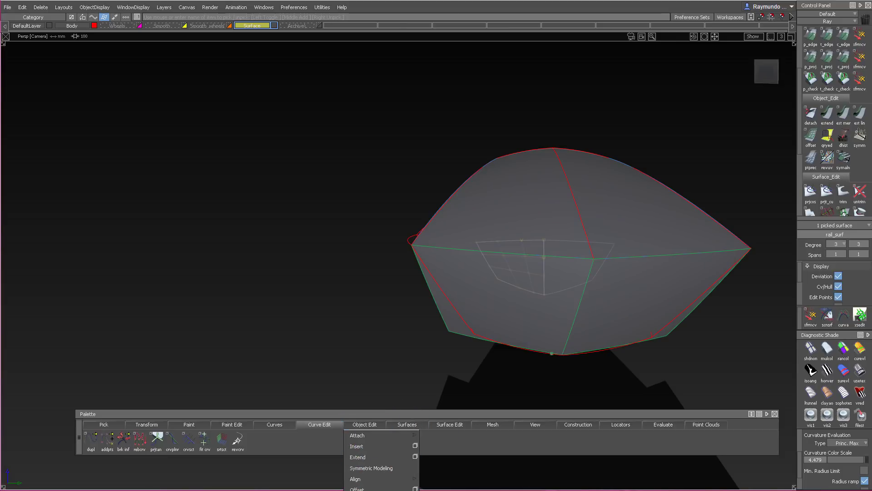
pyautogui.click(369, 490)
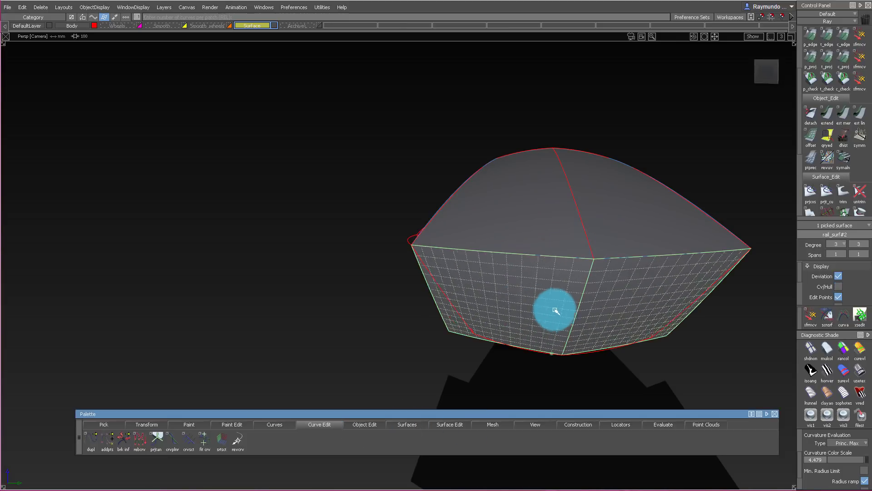
pyautogui.keyDown('alt'); pyautogui.keyDown('shift'); pyautogui.moveTo(514, 196); pyautogui.dragTo(558, 205); pyautogui.keyUp('shift'); pyautogui.keyUp('alt')
pyautogui.keyDown('alt'); pyautogui.keyDown('shift'); pyautogui.moveTo(475, 236); pyautogui.dragTo(468, 283); pyautogui.keyUp('shift'); pyautogui.keyUp('alt')
pyautogui.press('Delete')
pyautogui.press('Return')
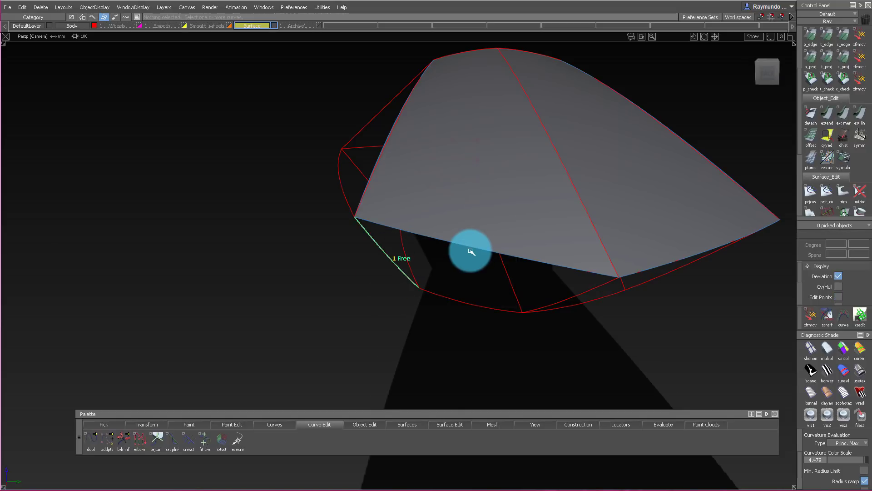
# Build a square surface at the rear end from the upper surface's rear edge and the surrounding side, bottom and centre curves
pyautogui.click(478, 265)
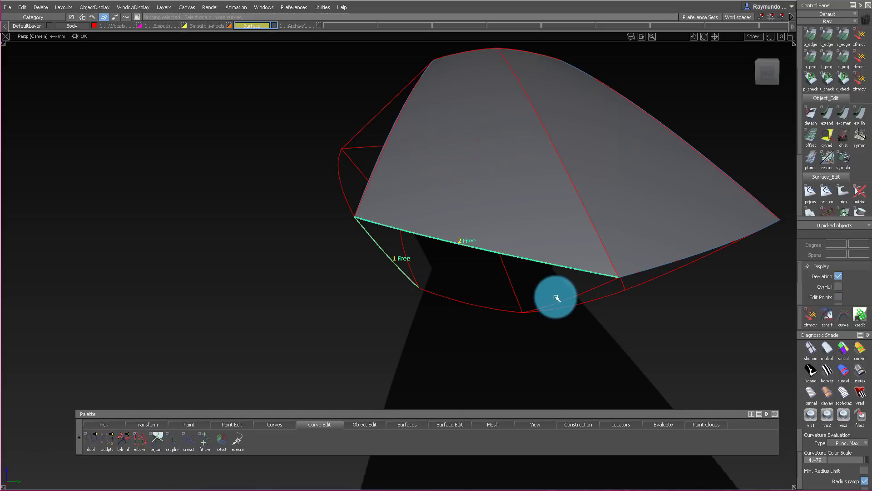
pyautogui.click(485, 308)
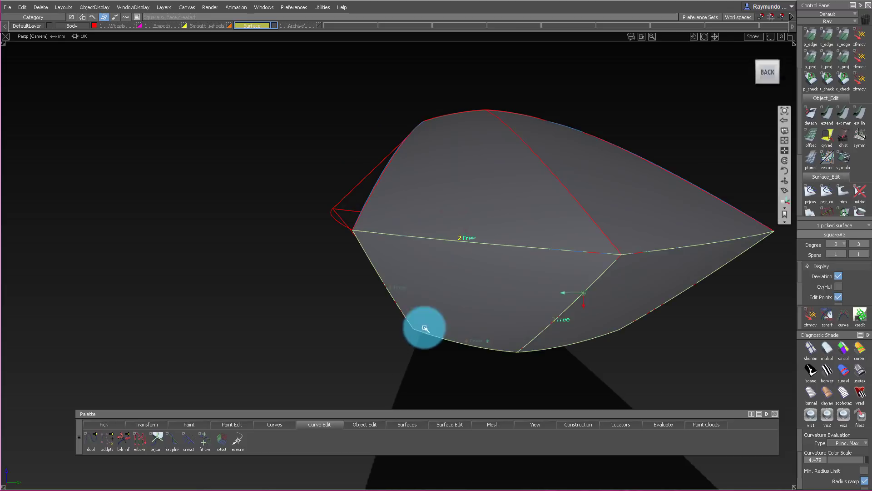
pyautogui.rightClick(454, 426)
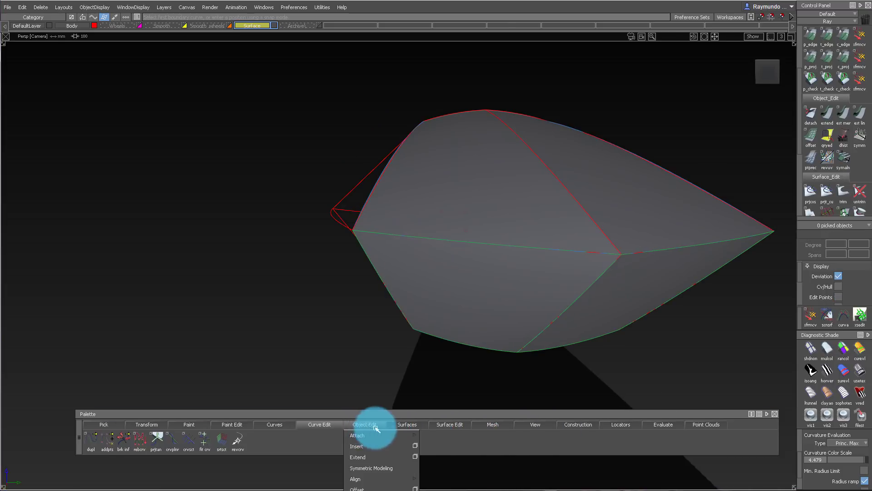
# Display dense patch lines on the rear square surface and inspect its shape in wireframe with the surface unpicked
pyautogui.click(426, 251)
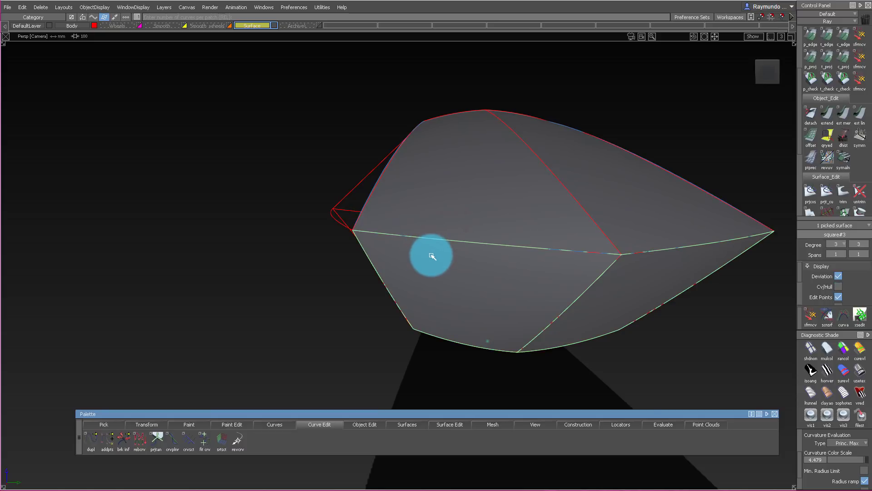
pyautogui.moveTo(479, 214)
pyautogui.keyDown('alt'); pyautogui.keyDown('shift'); pyautogui.mouseDown()
pyautogui.moveTo(471, 253)
pyautogui.moveTo(485, 237)
pyautogui.moveTo(426, 231)
pyautogui.moveTo(457, 267)
pyautogui.moveTo(259, 272)
pyautogui.moveTo(355, 201)
pyautogui.moveTo(338, 205)
pyautogui.moveTo(438, 195)
pyautogui.moveTo(355, 235)
pyautogui.moveTo(387, 247)
pyautogui.moveTo(454, 185)
pyautogui.moveTo(461, 143)
pyautogui.mouseUp(); pyautogui.keyUp('shift'); pyautogui.keyUp('alt')
pyautogui.press('5')
pyautogui.keyDown('ctrl'); pyautogui.keyDown('shift'); pyautogui.moveTo(462, 152); pyautogui.dragTo(452, 301); pyautogui.keyUp('shift'); pyautogui.keyUp('ctrl')
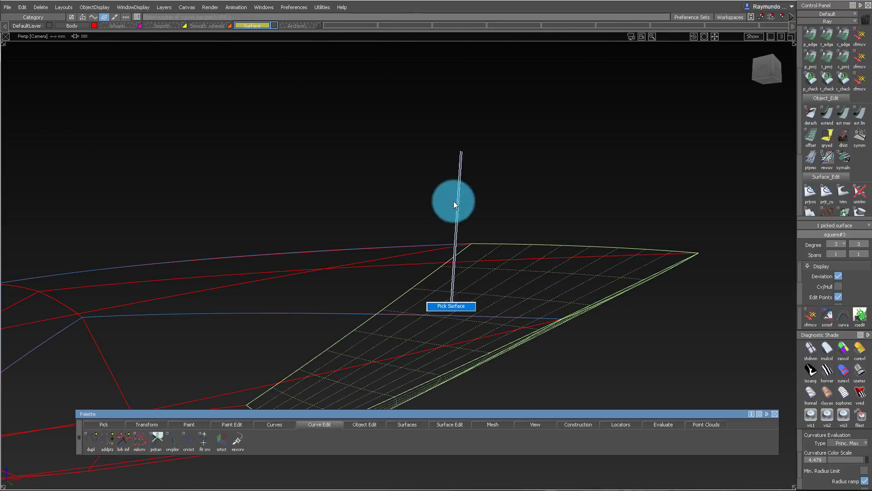
pyautogui.click(489, 260)
pyautogui.keyDown('ctrl'); pyautogui.keyDown('shift'); pyautogui.moveTo(555, 179); pyautogui.dragTo(570, 332); pyautogui.keyUp('shift'); pyautogui.keyUp('ctrl')
pyautogui.keyDown('ctrl'); pyautogui.keyDown('shift'); pyautogui.moveTo(550, 210); pyautogui.dragTo(552, 205); pyautogui.keyUp('shift'); pyautogui.keyUp('ctrl')
pyautogui.keyDown('alt'); pyautogui.keyDown('shift'); pyautogui.moveTo(591, 227); pyautogui.dragTo(522, 269); pyautogui.keyUp('shift'); pyautogui.keyUp('alt')
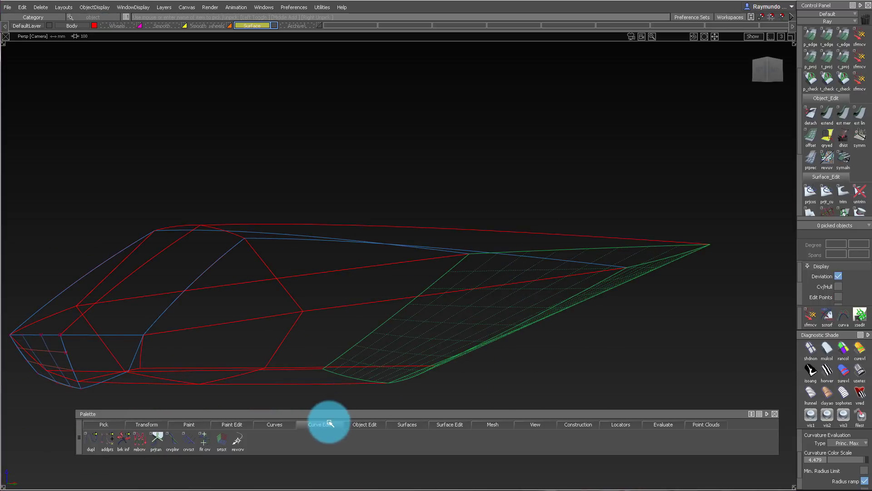
# Remove the extra patch lines from the rear square surface and delete the surface
pyautogui.moveTo(353, 423)
pyautogui.click(524, 318)
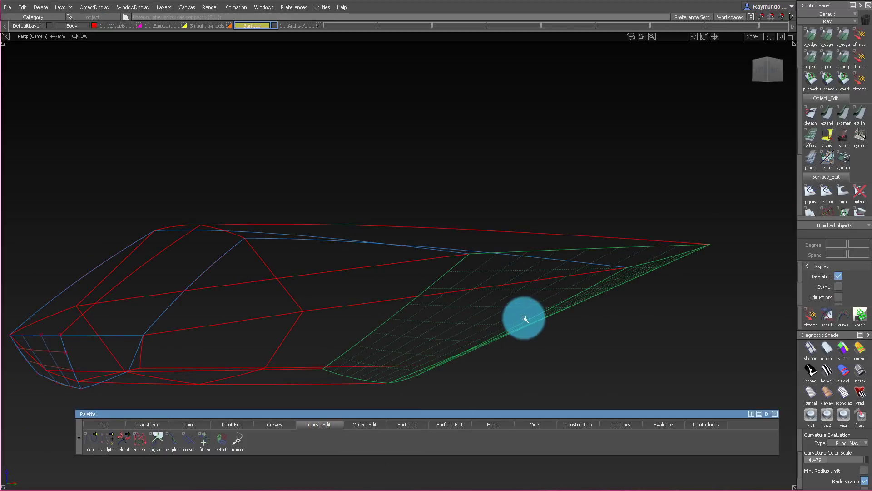
pyautogui.keyDown('alt'); pyautogui.keyDown('shift'); pyautogui.moveTo(347, 282); pyautogui.dragTo(494, 126); pyautogui.keyUp('shift'); pyautogui.keyUp('alt')
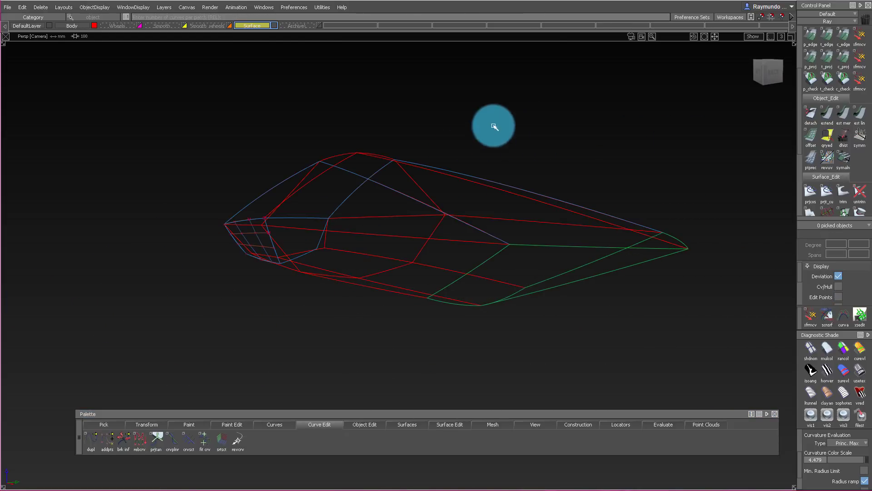
pyautogui.press('Delete')
pyautogui.press('Return')
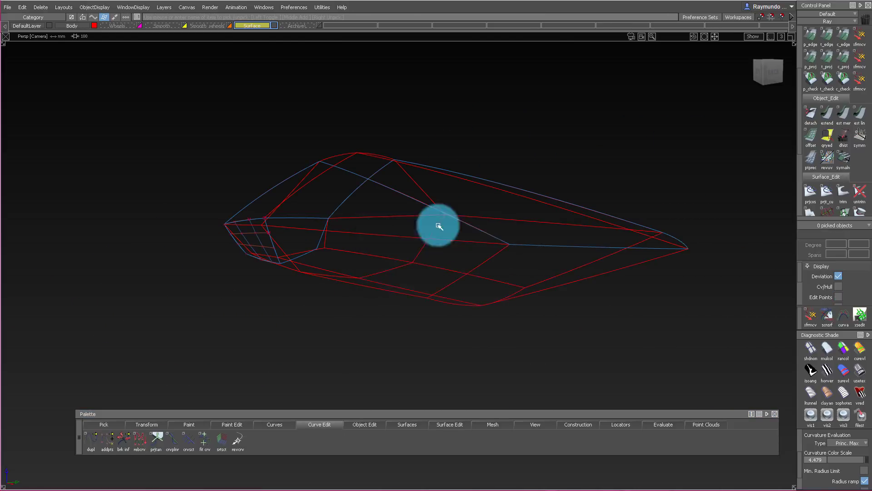
# Examine the wireframe of the car body from the side, front and three-quarter views to judge the remaining curve framework
pyautogui.keyDown('alt'); pyautogui.keyDown('shift'); pyautogui.moveTo(218, 168); pyautogui.dragTo(477, 180); pyautogui.keyUp('shift'); pyautogui.keyUp('alt')
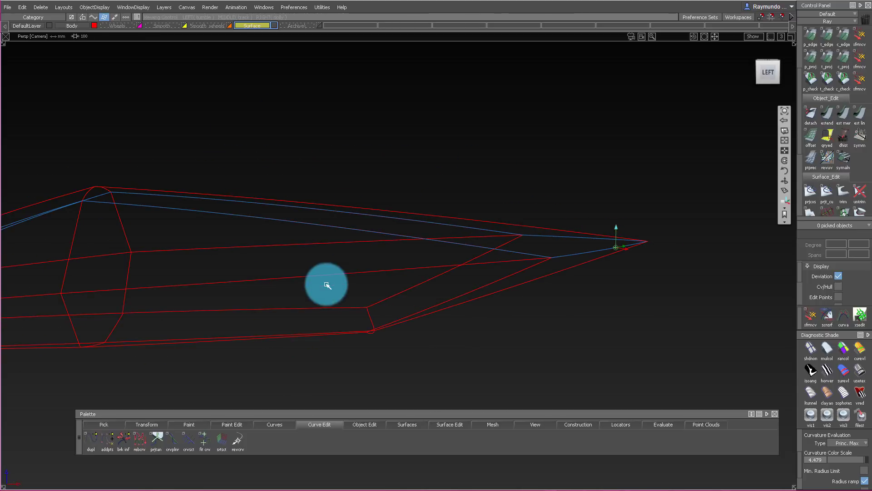
pyautogui.keyDown('alt'); pyautogui.keyDown('shift'); pyautogui.moveTo(258, 219); pyautogui.dragTo(386, 242, button='middle'); pyautogui.keyUp('shift'); pyautogui.keyUp('alt')
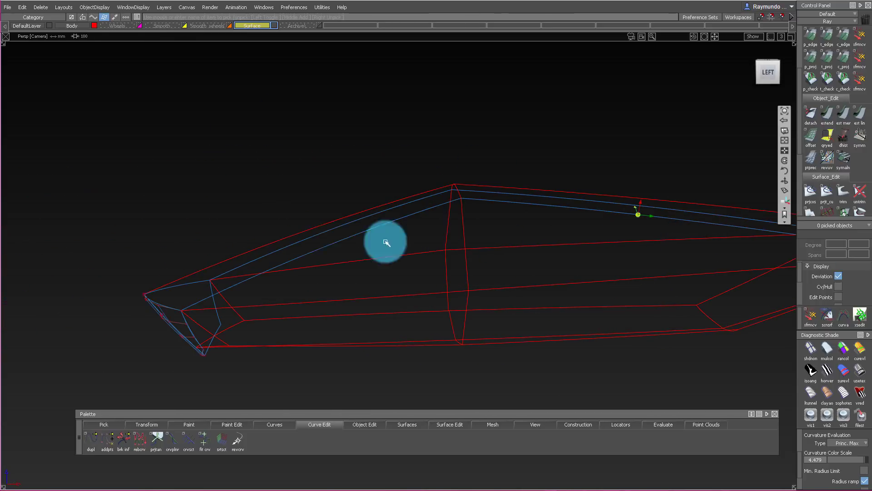
pyautogui.keyDown('alt'); pyautogui.keyDown('shift'); pyautogui.moveTo(315, 244); pyautogui.dragTo(346, 238); pyautogui.keyUp('shift'); pyautogui.keyUp('alt')
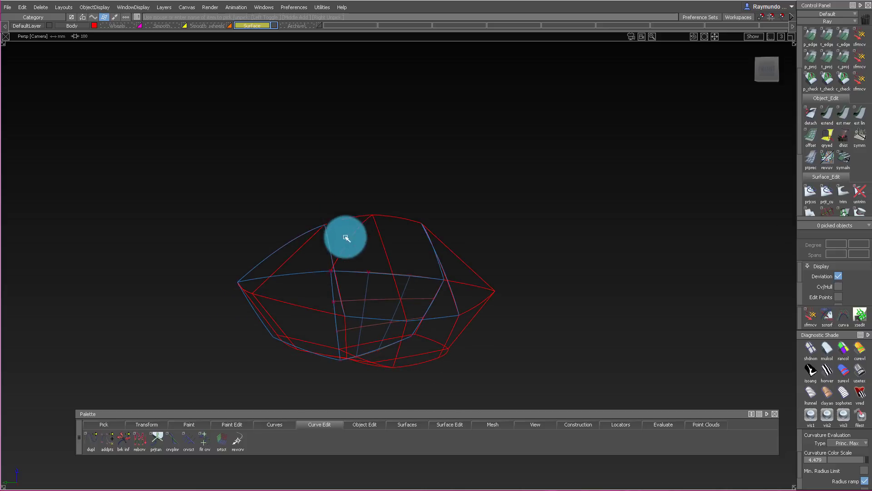
pyautogui.keyDown('alt'); pyautogui.keyDown('shift'); pyautogui.moveTo(425, 323); pyautogui.dragTo(359, 214); pyautogui.keyUp('shift'); pyautogui.keyUp('alt')
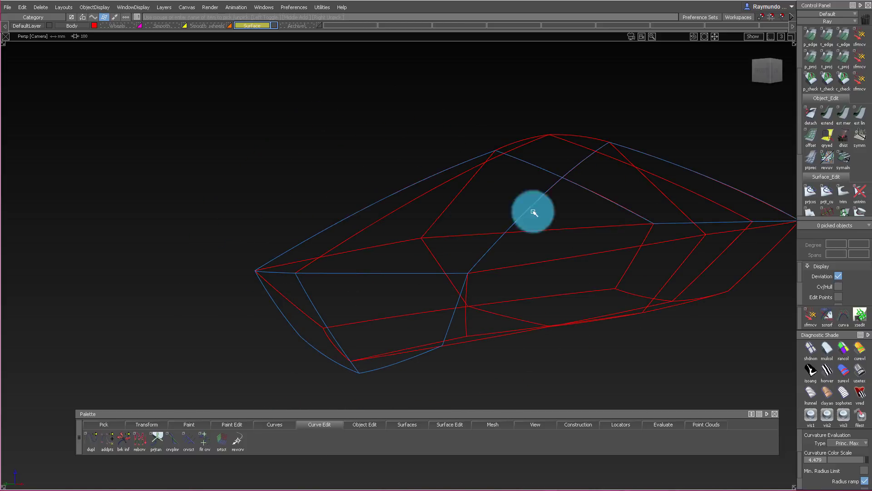
pyautogui.keyDown('alt'); pyautogui.keyDown('shift'); pyautogui.moveTo(645, 226); pyautogui.dragTo(424, 314); pyautogui.keyUp('shift'); pyautogui.keyUp('alt')
pyautogui.keyDown('alt'); pyautogui.keyDown('shift'); pyautogui.moveTo(575, 283); pyautogui.dragTo(373, 284); pyautogui.keyUp('shift'); pyautogui.keyUp('alt')
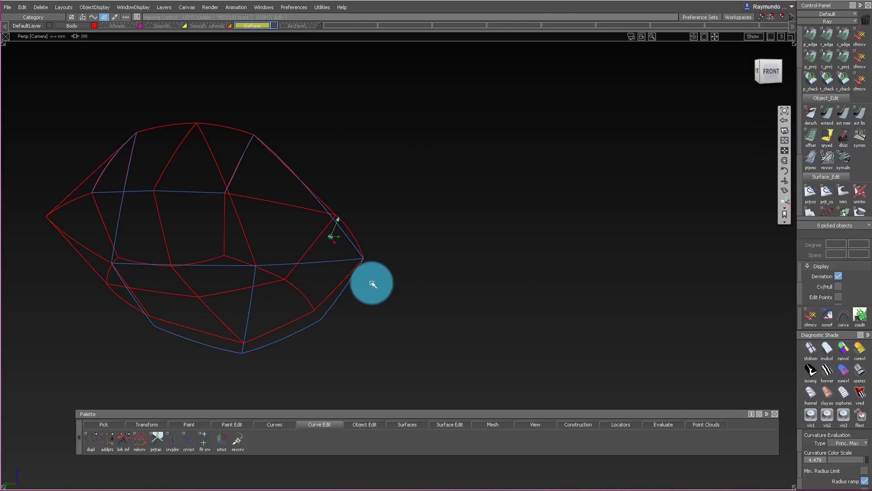
pyautogui.keyDown('alt'); pyautogui.keyDown('shift'); pyautogui.moveTo(679, 232); pyautogui.dragTo(479, 245); pyautogui.keyUp('shift'); pyautogui.keyUp('alt')
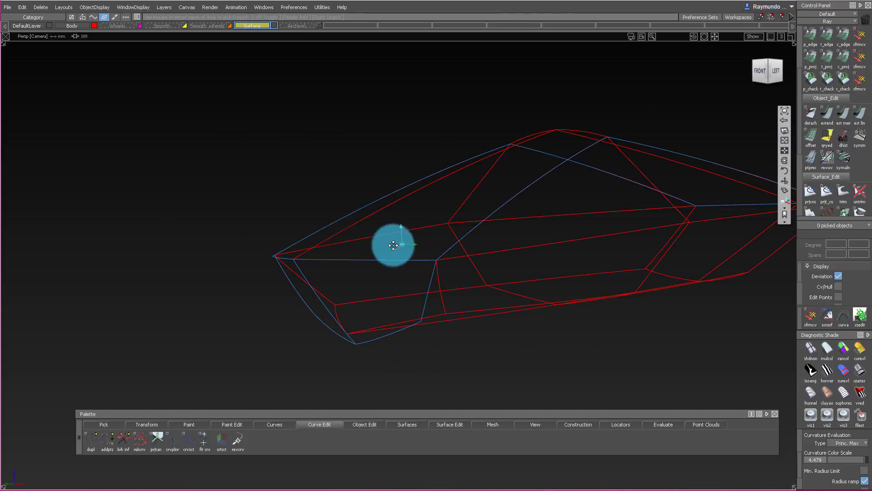
pyautogui.keyDown('alt'); pyautogui.keyDown('shift'); pyautogui.moveTo(297, 264); pyautogui.dragTo(436, 253); pyautogui.keyUp('shift'); pyautogui.keyUp('alt')
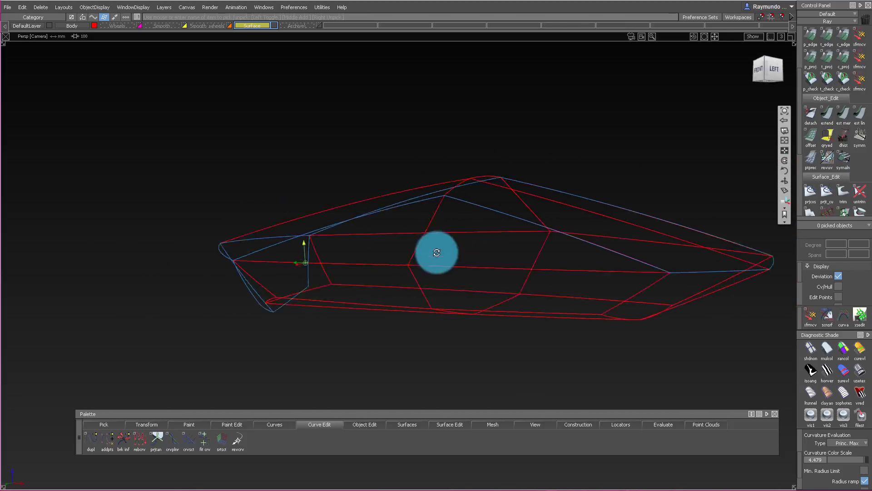
pyautogui.keyDown('alt'); pyautogui.keyDown('shift'); pyautogui.moveTo(599, 263); pyautogui.dragTo(327, 318); pyautogui.keyUp('shift'); pyautogui.keyUp('alt')
pyautogui.keyDown('alt'); pyautogui.keyDown('shift'); pyautogui.moveTo(347, 268); pyautogui.dragTo(141, 276); pyautogui.keyUp('shift'); pyautogui.keyUp('alt')
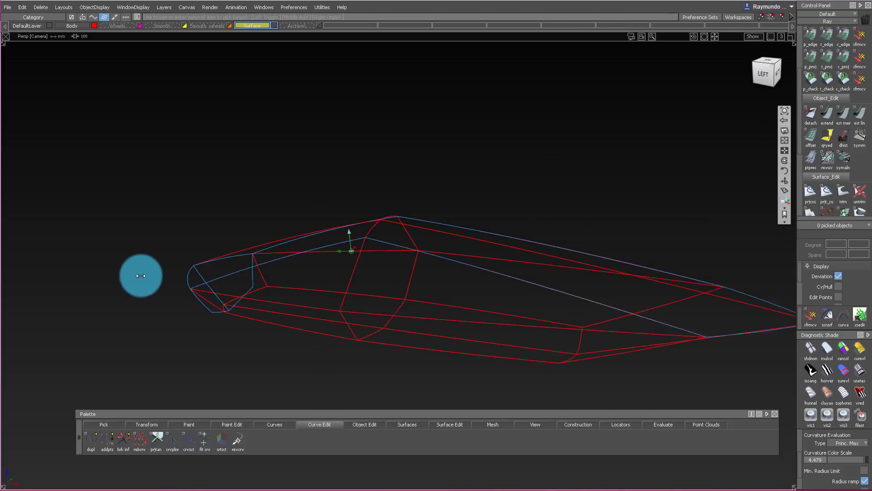
pyautogui.keyDown('alt'); pyautogui.keyDown('shift'); pyautogui.moveTo(445, 275); pyautogui.dragTo(510, 250); pyautogui.keyUp('shift'); pyautogui.keyUp('alt')
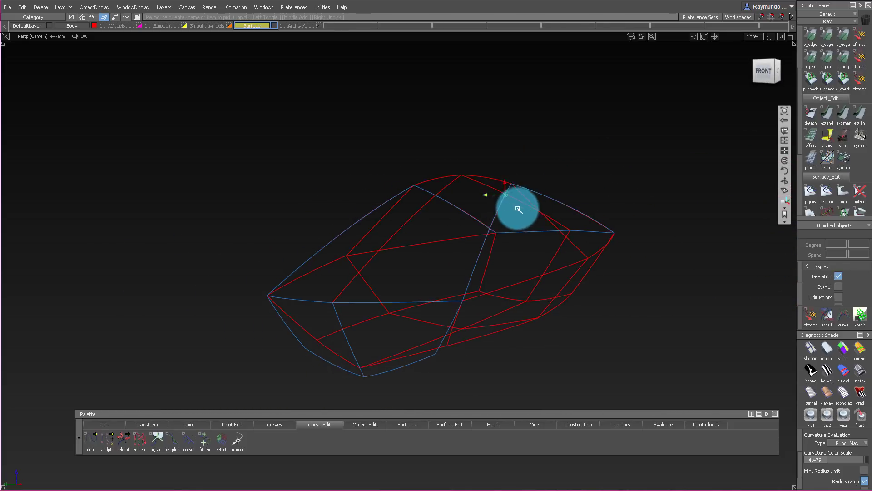
pyautogui.keyDown('alt'); pyautogui.keyDown('shift'); pyautogui.moveTo(650, 207); pyautogui.dragTo(530, 207); pyautogui.keyUp('shift'); pyautogui.keyUp('alt')
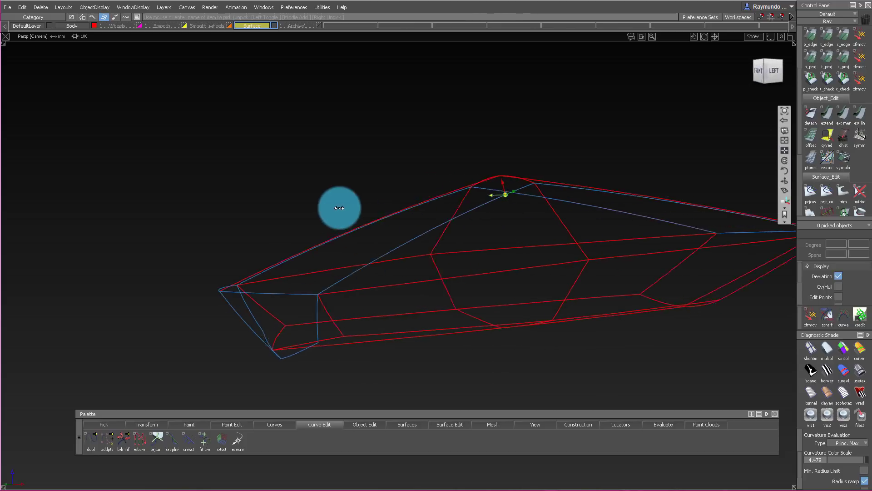
pyautogui.keyDown('alt'); pyautogui.keyDown('shift'); pyautogui.moveTo(339, 208); pyautogui.dragTo(550, 219); pyautogui.keyUp('shift'); pyautogui.keyUp('alt')
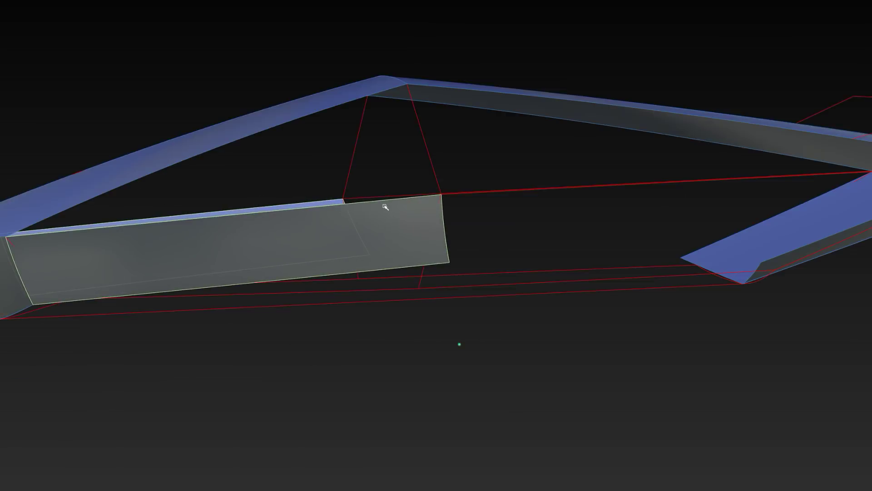
# Adjust the lower outer corner of the front centre surface's side edge with Extend
pyautogui.keyDown('alt'); pyautogui.keyDown('shift'); pyautogui.moveTo(384, 202); pyautogui.dragTo(441, 216); pyautogui.keyUp('shift'); pyautogui.keyUp('alt')
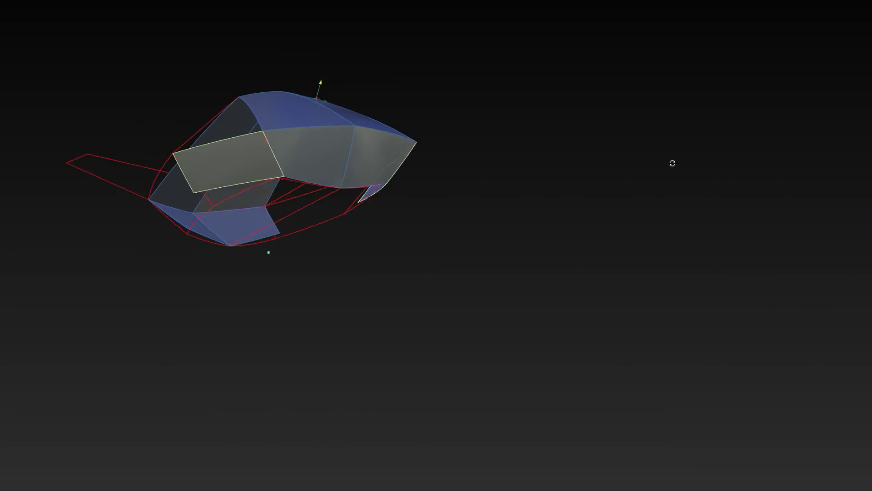
pyautogui.keyDown('alt'); pyautogui.keyDown('shift'); pyautogui.moveTo(673, 163); pyautogui.dragTo(593, 146); pyautogui.keyUp('shift'); pyautogui.keyUp('alt')
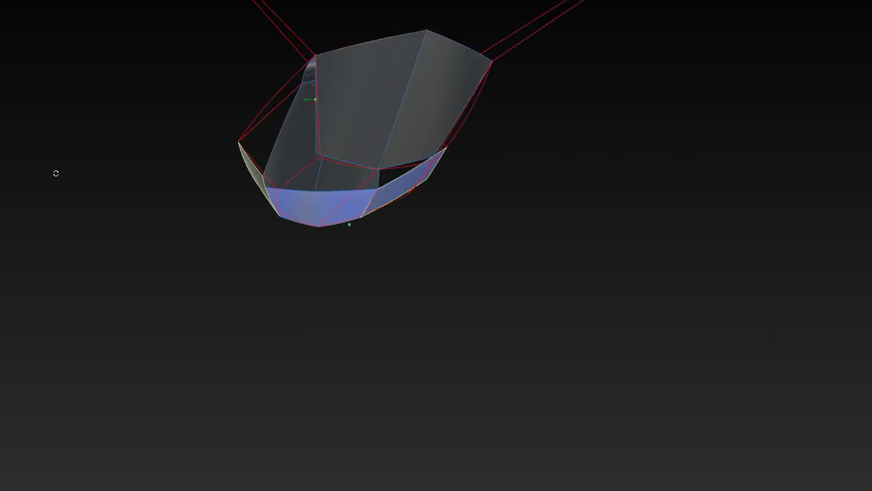
pyautogui.keyDown('alt'); pyautogui.keyDown('shift'); pyautogui.moveTo(56, 173); pyautogui.dragTo(703, 207); pyautogui.keyUp('shift'); pyautogui.keyUp('alt')
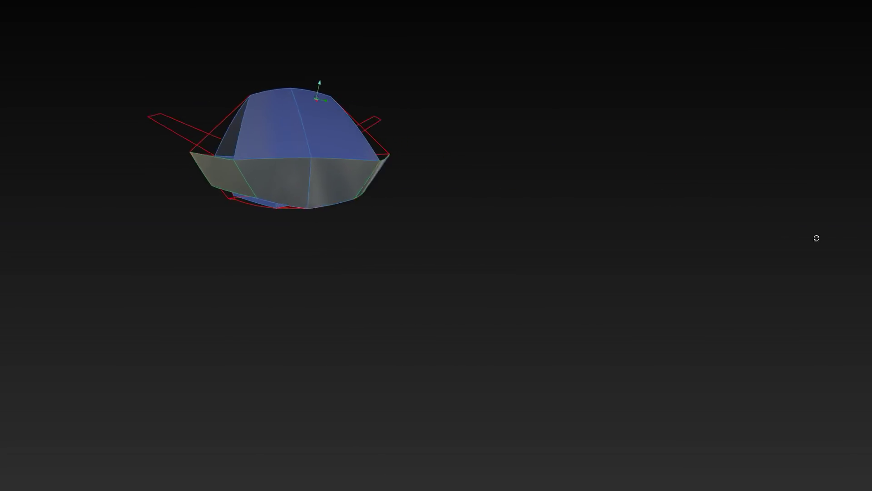
pyautogui.keyDown('alt'); pyautogui.keyDown('shift'); pyautogui.moveTo(816, 238); pyautogui.dragTo(765, 230); pyautogui.keyUp('shift'); pyautogui.keyUp('alt')
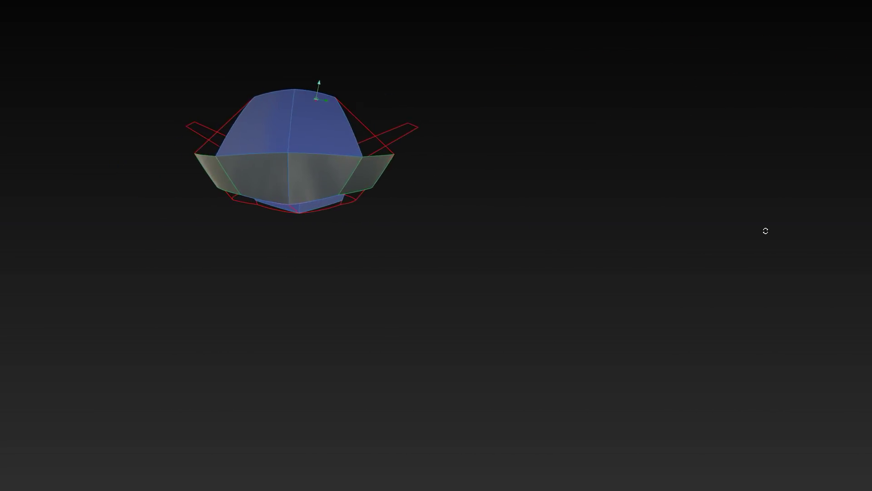
pyautogui.scroll(5, 387, 243)
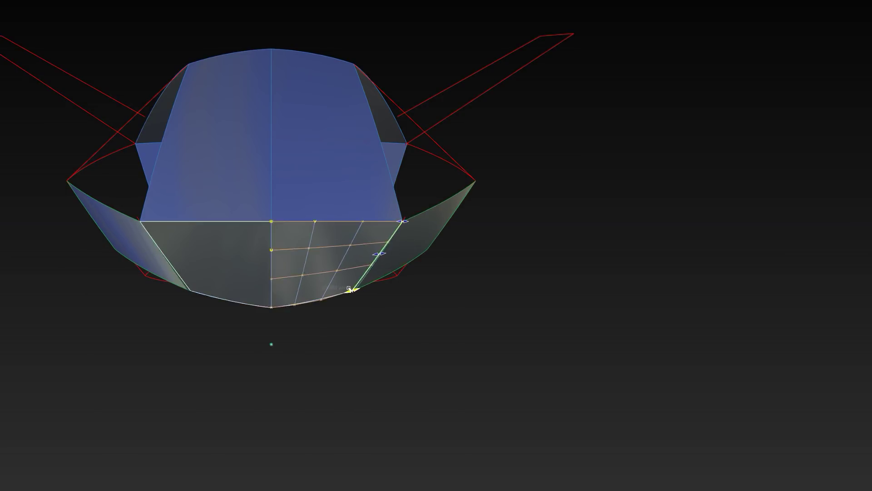
pyautogui.click(343, 342)
pyautogui.keyDown('alt'); pyautogui.keyDown('shift'); pyautogui.moveTo(342, 342); pyautogui.dragTo(272, 248); pyautogui.keyUp('shift'); pyautogui.keyUp('alt')
pyautogui.keyDown('alt'); pyautogui.keyDown('shift'); pyautogui.moveTo(384, 176); pyautogui.dragTo(412, 230); pyautogui.keyUp('shift'); pyautogui.keyUp('alt')
pyautogui.click(427, 230)
pyautogui.press('Return')
# Extend the front side surface's lower edge downward at its rear end, keeping the front end in place
pyautogui.keyDown('ctrl'); pyautogui.keyDown('shift'); pyautogui.moveTo(400, 225); pyautogui.dragTo(401, 288); pyautogui.keyUp('shift'); pyautogui.keyUp('ctrl')
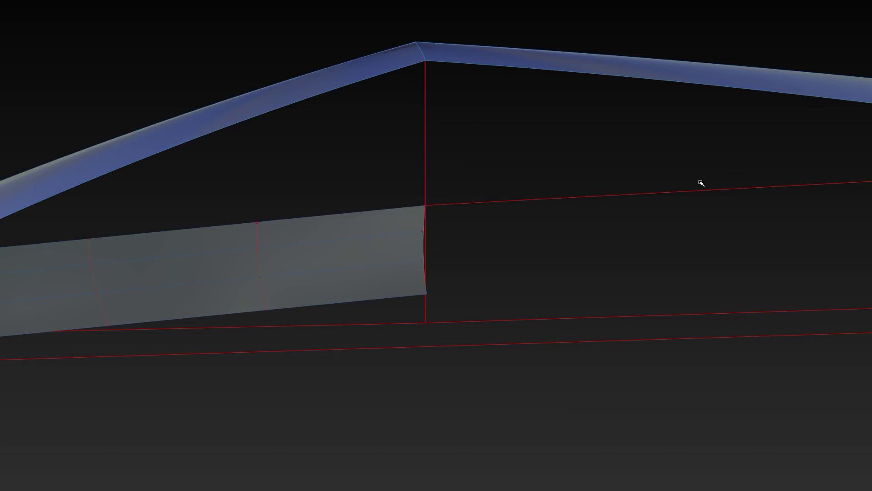
pyautogui.keyDown('ctrl'); pyautogui.keyDown('shift'); pyautogui.moveTo(422, 248); pyautogui.dragTo(426, 339); pyautogui.keyUp('shift'); pyautogui.keyUp('ctrl')
pyautogui.keyDown('alt'); pyautogui.keyDown('shift'); pyautogui.moveTo(450, 240); pyautogui.dragTo(416, 230, button='right'); pyautogui.keyUp('shift'); pyautogui.keyUp('alt')
pyautogui.click(399, 259)
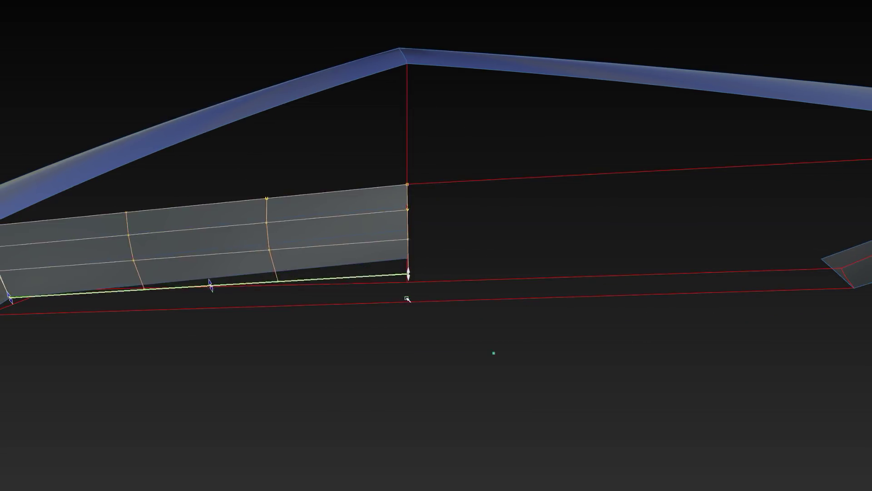
# Isolate the front side surface with its adjoining side curve and build a monorail surface from its rear edge along that curve
pyautogui.moveTo(407, 299); pyautogui.dragTo(434, 182)
pyautogui.hotkey('alt', 'h')
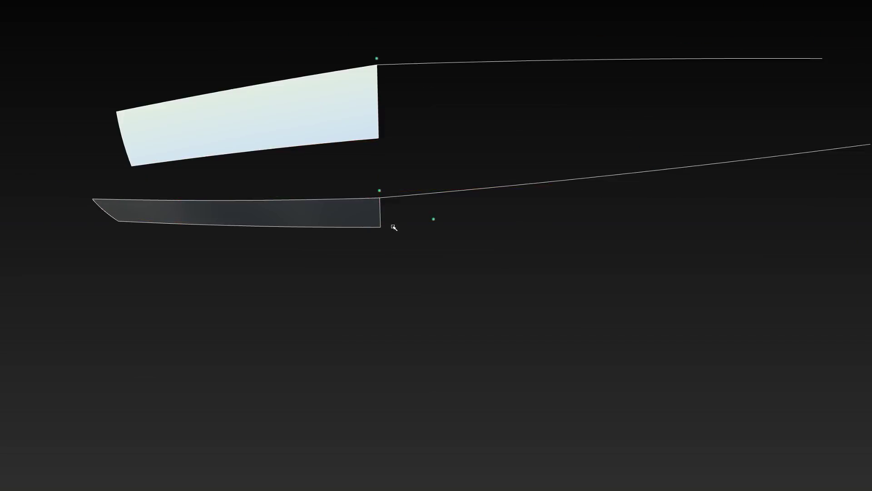
pyautogui.click(386, 197)
pyautogui.keyDown('alt'); pyautogui.keyDown('shift'); pyautogui.moveTo(386, 197); pyautogui.dragTo(481, 259); pyautogui.keyUp('shift'); pyautogui.keyUp('alt')
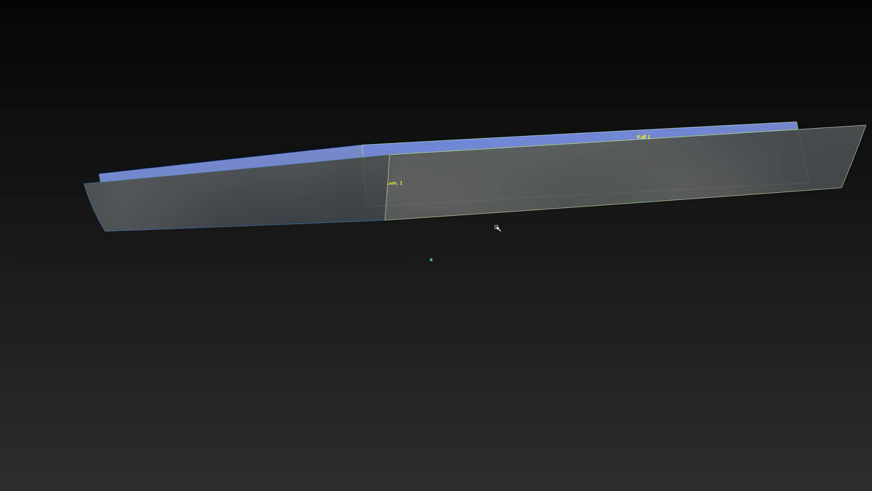
# Bring back the hidden body geometry, examine where the new side surface crosses the rear surface, and clear the selection
pyautogui.hotkey('alt', 'h')
pyautogui.keyDown('alt'); pyautogui.keyDown('shift'); pyautogui.moveTo(497, 228); pyautogui.dragTo(412, 210); pyautogui.keyUp('shift'); pyautogui.keyUp('alt')
pyautogui.click(701, 57)
pyautogui.keyDown('alt'); pyautogui.keyDown('shift'); pyautogui.moveTo(715, 174); pyautogui.dragTo(783, 115); pyautogui.keyUp('shift'); pyautogui.keyUp('alt')
pyautogui.moveTo(629, 209)
pyautogui.keyDown('alt'); pyautogui.keyDown('shift'); pyautogui.mouseDown(button='right')
pyautogui.moveTo(658, 230)
pyautogui.moveTo(631, 223)
pyautogui.mouseUp(button='right'); pyautogui.keyUp('shift'); pyautogui.keyUp('alt')
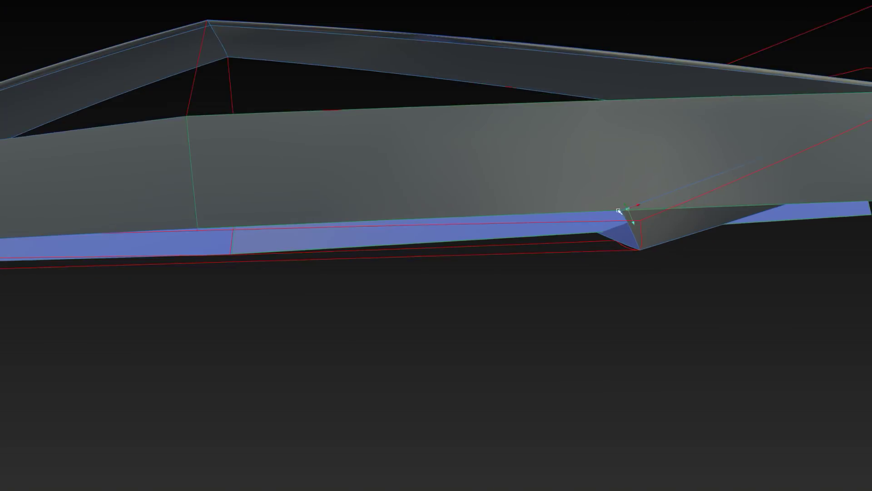
pyautogui.keyDown('alt'); pyautogui.keyDown('shift'); pyautogui.moveTo(631, 224); pyautogui.dragTo(437, 245); pyautogui.keyUp('shift'); pyautogui.keyUp('alt')
pyautogui.moveTo(723, 202)
pyautogui.keyDown('alt'); pyautogui.keyDown('shift'); pyautogui.mouseDown()
pyautogui.moveTo(732, 192)
pyautogui.moveTo(627, 250)
pyautogui.mouseUp(); pyautogui.keyUp('shift'); pyautogui.keyUp('alt')
pyautogui.keyDown('ctrl'); pyautogui.keyDown('shift'); pyautogui.moveTo(628, 250); pyautogui.dragTo(630, 113); pyautogui.keyUp('shift'); pyautogui.keyUp('ctrl')
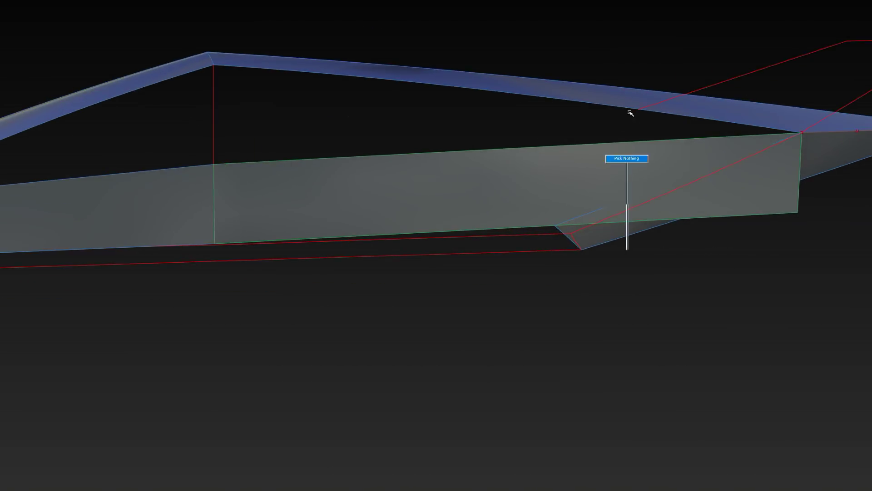
# Isolate the new side surface with the rear surface and trim the side surface back to the line where they cross
pyautogui.hotkey('alt', 'h')
pyautogui.keyDown('ctrl'); pyautogui.keyDown('shift'); pyautogui.moveTo(715, 172); pyautogui.dragTo(701, 149); pyautogui.keyUp('shift'); pyautogui.keyUp('ctrl')
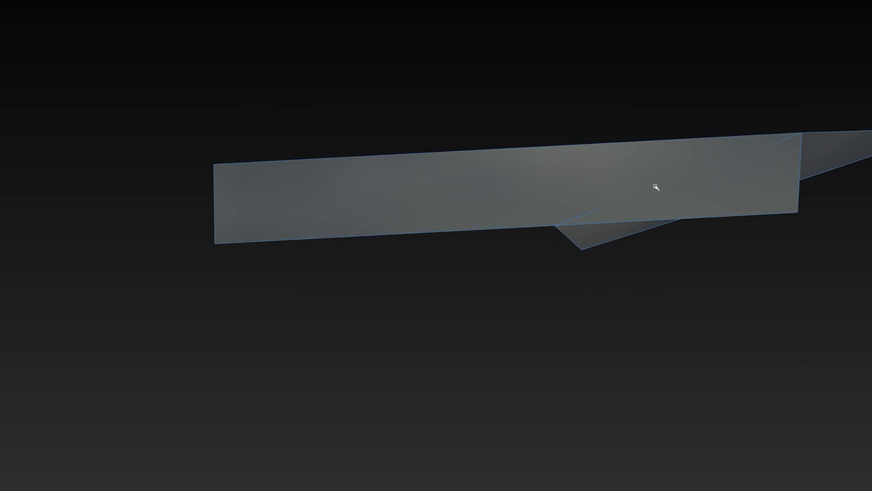
pyautogui.keyDown('alt'); pyautogui.keyDown('shift'); pyautogui.moveTo(582, 201); pyautogui.dragTo(686, 209); pyautogui.keyUp('shift'); pyautogui.keyUp('alt')
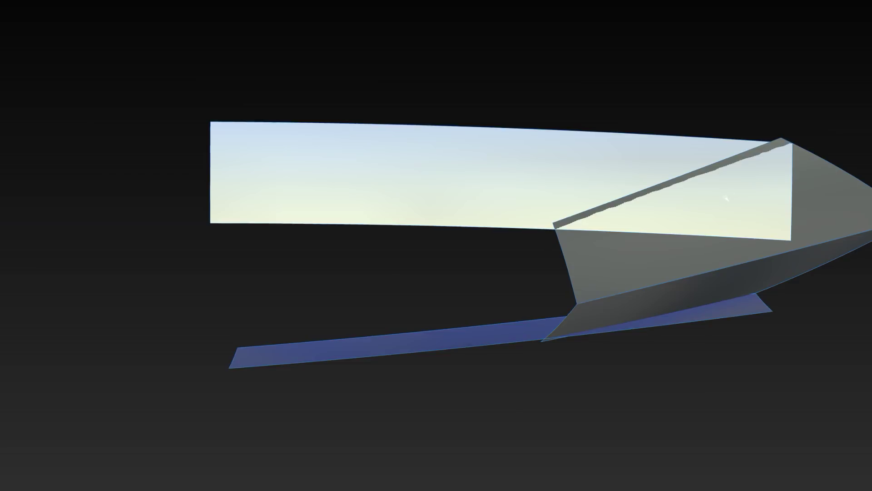
pyautogui.keyDown('alt'); pyautogui.keyDown('shift'); pyautogui.moveTo(778, 127); pyautogui.dragTo(692, 68); pyautogui.keyUp('shift'); pyautogui.keyUp('alt')
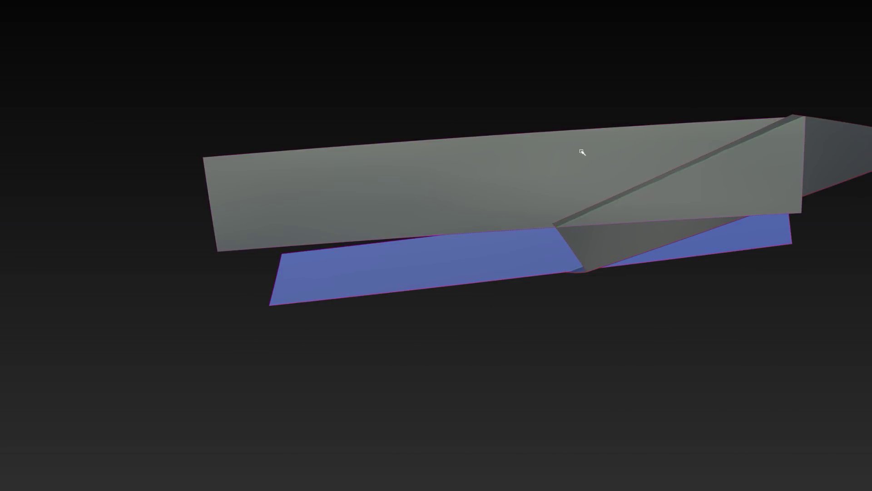
pyautogui.keyDown('alt'); pyautogui.keyDown('shift'); pyautogui.moveTo(517, 159); pyautogui.dragTo(714, 292); pyautogui.keyUp('shift'); pyautogui.keyUp('alt')
pyautogui.keyDown('alt'); pyautogui.keyDown('shift'); pyautogui.moveTo(703, 193); pyautogui.dragTo(693, 122); pyautogui.keyUp('shift'); pyautogui.keyUp('alt')
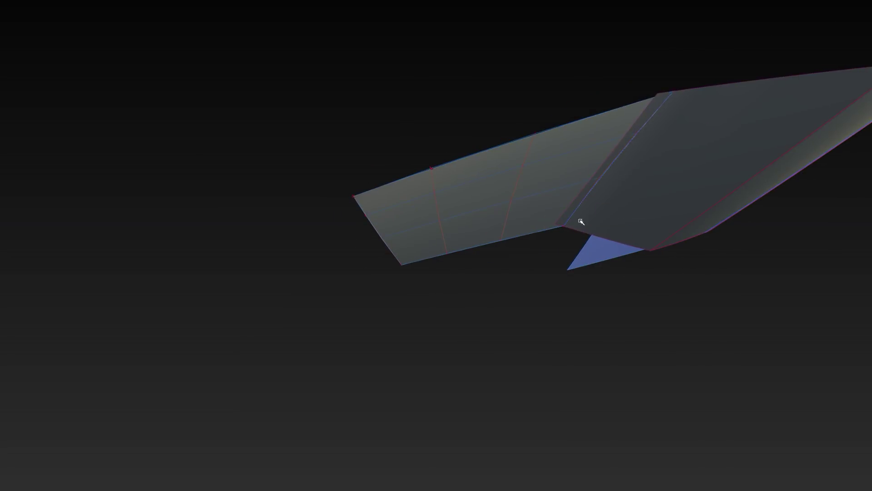
# Delete the rear surface's narrow strip beyond its intersection line with the side surface and show the whole body again
pyautogui.keyDown('alt'); pyautogui.keyDown('shift'); pyautogui.moveTo(566, 222); pyautogui.dragTo(616, 217, button='right'); pyautogui.keyUp('shift'); pyautogui.keyUp('alt')
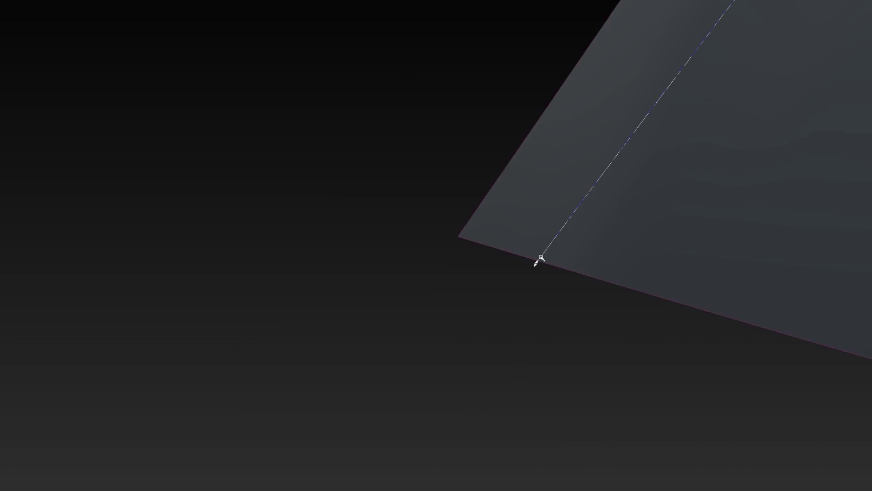
pyautogui.keyDown('alt'); pyautogui.keyDown('shift'); pyautogui.moveTo(699, 241); pyautogui.dragTo(538, 271, button='right'); pyautogui.keyUp('shift'); pyautogui.keyUp('alt')
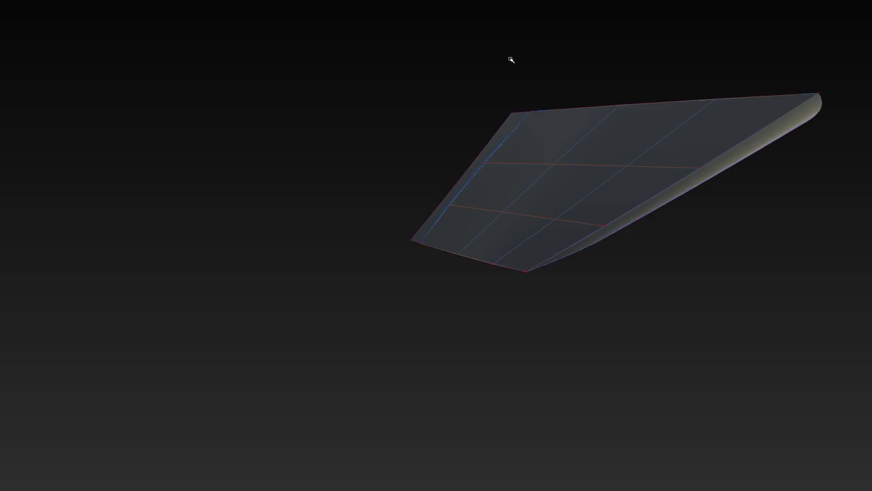
pyautogui.click(508, 125)
pyautogui.press('Delete')
pyautogui.press('Return')
pyautogui.hotkey('alt', 'v')
pyautogui.keyDown('alt'); pyautogui.keyDown('shift'); pyautogui.moveTo(197, 116); pyautogui.dragTo(86, 133); pyautogui.keyUp('shift'); pyautogui.keyUp('alt')
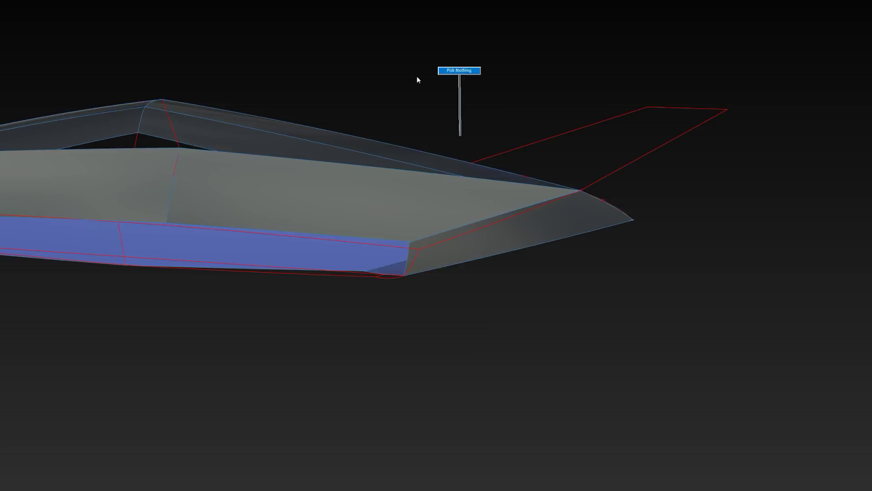
# Fit the ends of the lower middle cross curve to the lower corners where the front and rear side surfaces meet
pyautogui.keyDown('alt'); pyautogui.keyDown('shift'); pyautogui.moveTo(418, 80); pyautogui.dragTo(396, 205); pyautogui.keyUp('shift'); pyautogui.keyUp('alt')
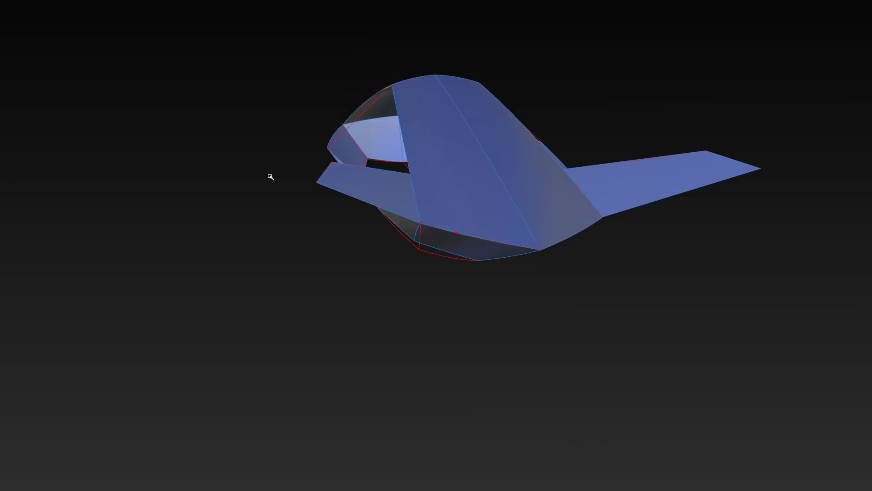
pyautogui.moveTo(271, 177); pyautogui.dragTo(372, 165, button='middle')
pyautogui.scroll(2, 462, 173)
pyautogui.moveTo(403, 313); pyautogui.dragTo(749, 314, button='middle')
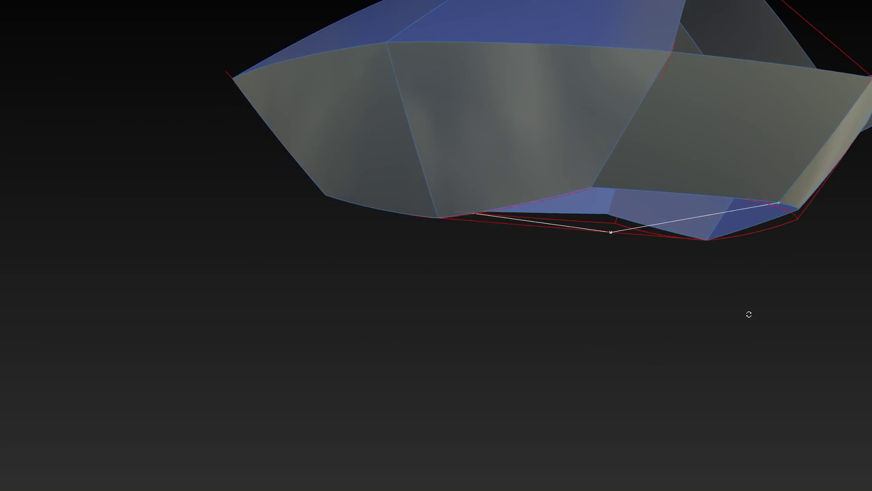
pyautogui.scroll(4, 786, 203)
pyautogui.moveTo(786, 204); pyautogui.dragTo(559, 203, button='middle')
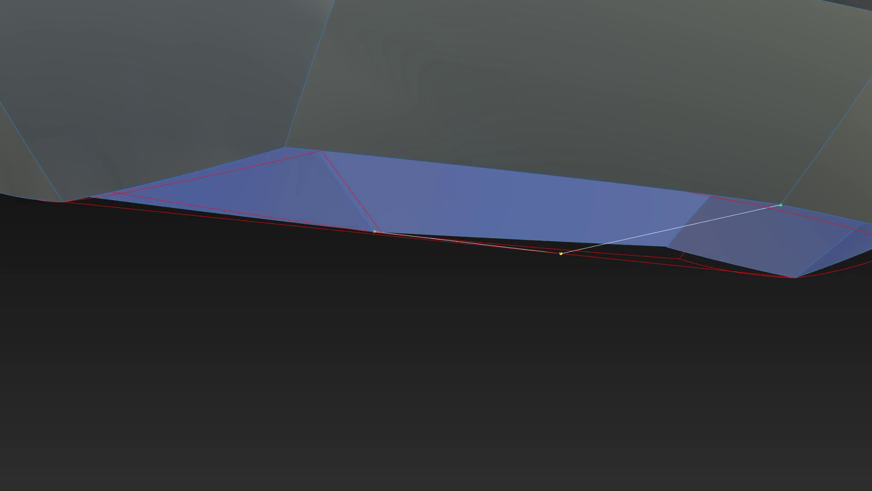
pyautogui.moveTo(561, 253); pyautogui.dragTo(487, 190, button='middle')
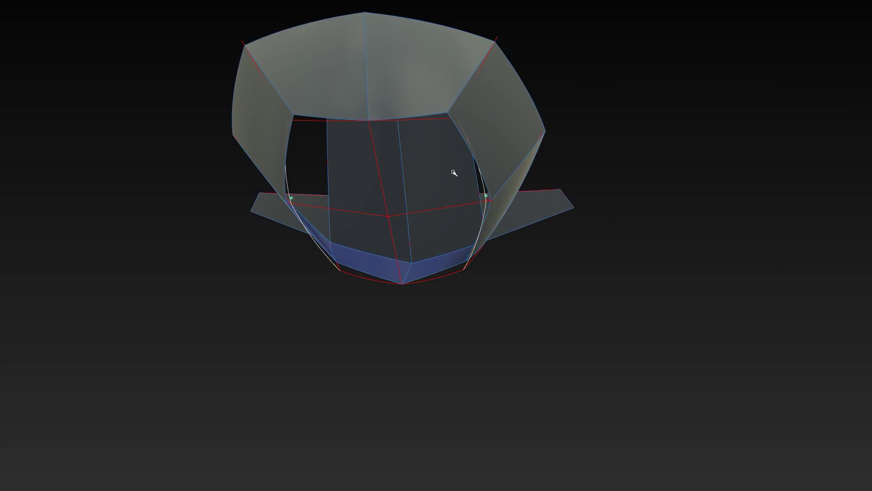
# Delete the leftover lower side curves and the two lower front corner curves on both sides of the body
pyautogui.press('h')
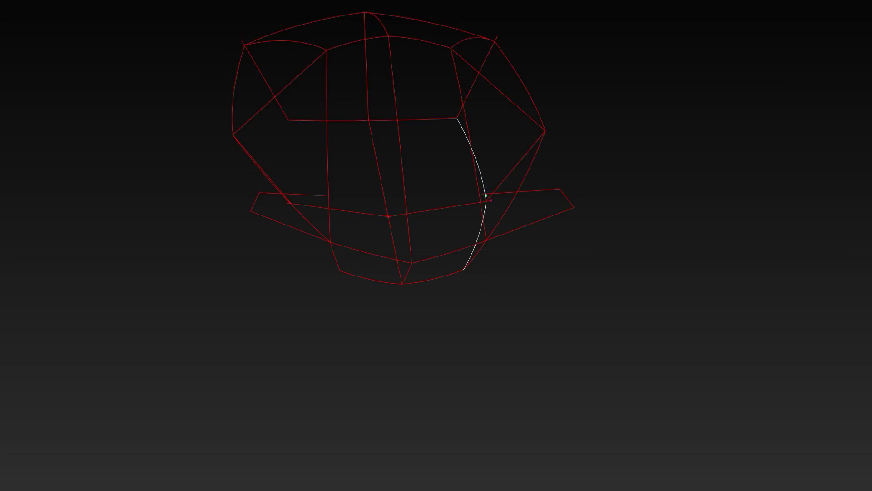
pyautogui.press('h')
pyautogui.moveTo(490, 205)
pyautogui.mouseDown(button='middle')
pyautogui.moveTo(36, 124)
pyautogui.moveTo(405, 152)
pyautogui.moveTo(87, 151)
pyautogui.moveTo(191, 160)
pyautogui.moveTo(397, 214)
pyautogui.moveTo(389, 181)
pyautogui.moveTo(578, 81)
pyautogui.moveTo(532, 117)
pyautogui.moveTo(641, 89)
pyautogui.moveTo(503, 179)
pyautogui.mouseUp(button='middle')
pyautogui.press('5')
pyautogui.moveTo(386, 200)
pyautogui.mouseDown(button='middle')
pyautogui.moveTo(362, 202)
pyautogui.moveTo(133, 115)
pyautogui.mouseUp(button='middle')
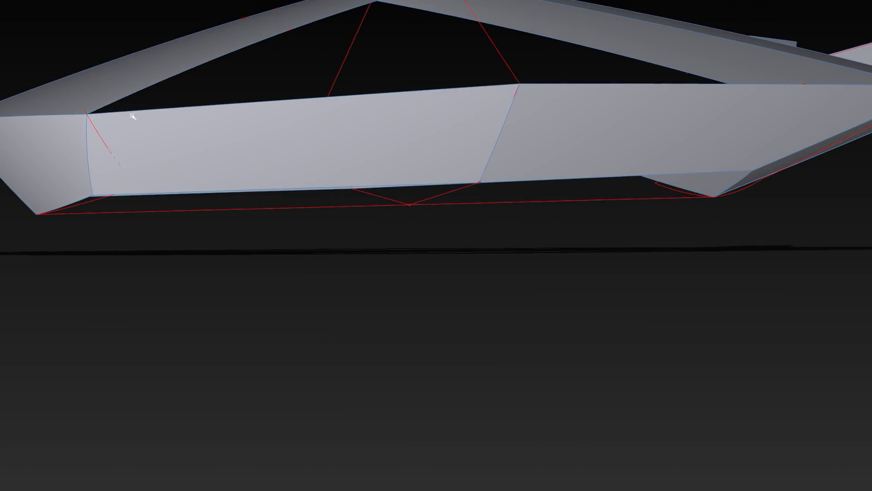
pyautogui.press('h')
pyautogui.keyDown('ctrl'); pyautogui.keyDown('shift'); pyautogui.moveTo(127, 116); pyautogui.dragTo(105, 130); pyautogui.keyUp('shift'); pyautogui.keyUp('ctrl')
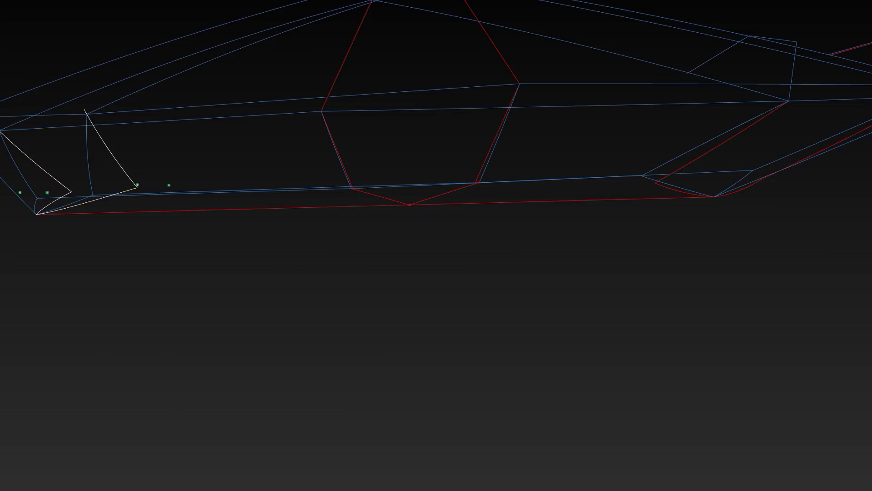
pyautogui.press('Delete')
# Bow the bottom centreline curve slightly downward with its inner control vertices
pyautogui.moveTo(195, 150)
pyautogui.mouseDown(button='middle')
pyautogui.moveTo(363, 198)
pyautogui.moveTo(391, 114)
pyautogui.moveTo(454, 173)
pyautogui.moveTo(579, 131)
pyautogui.moveTo(568, 166)
pyautogui.mouseUp(button='middle')
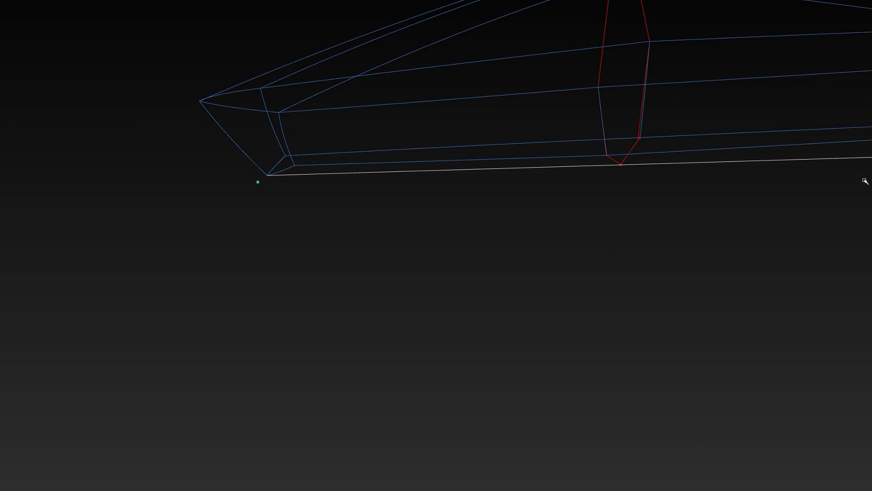
pyautogui.moveTo(722, 156); pyautogui.dragTo(497, 193, button='middle')
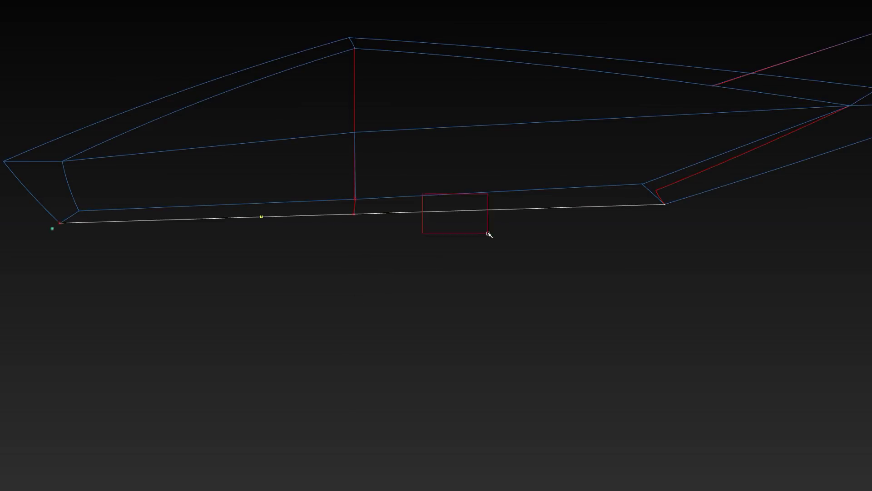
pyautogui.moveTo(485, 264); pyautogui.dragTo(125, 267, button='middle')
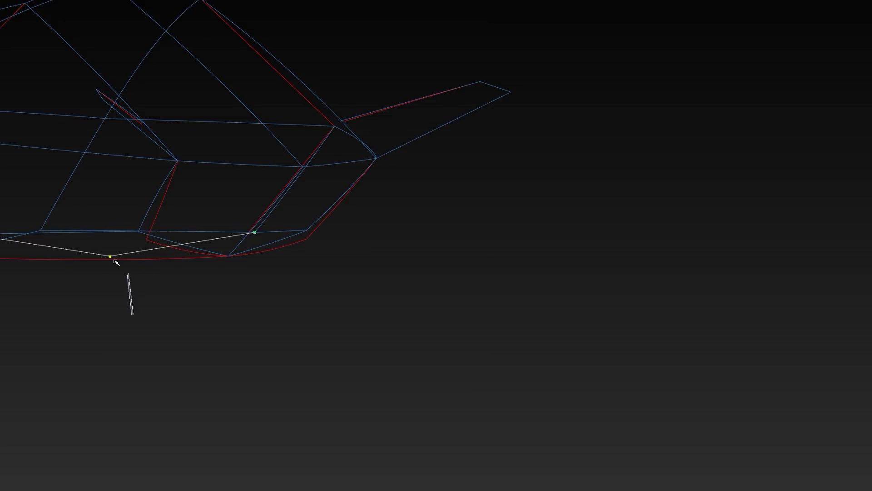
# Move the middle point of the lower cross curve down onto the bottom centreline curve
pyautogui.moveTo(310, 274); pyautogui.dragTo(611, 298, button='middle')
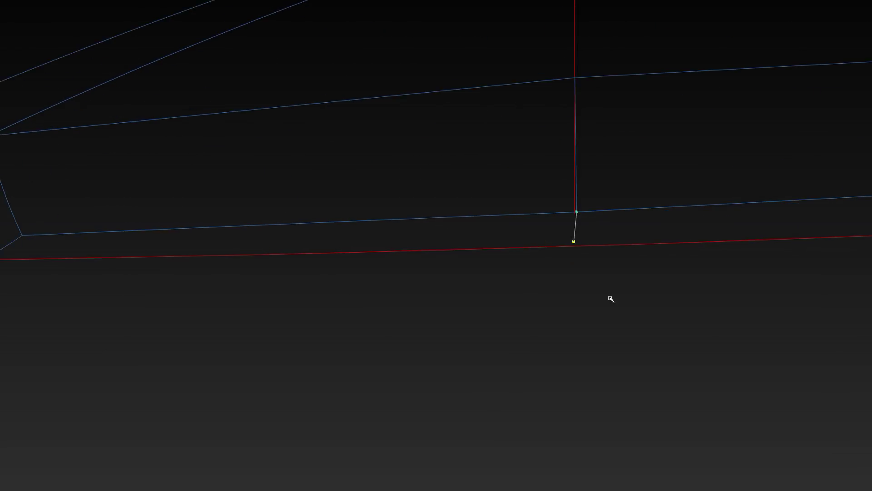
pyautogui.click(578, 249)
pyautogui.scroll(-5, 481, 158)
pyautogui.moveTo(482, 158); pyautogui.dragTo(219, 218, button='middle')
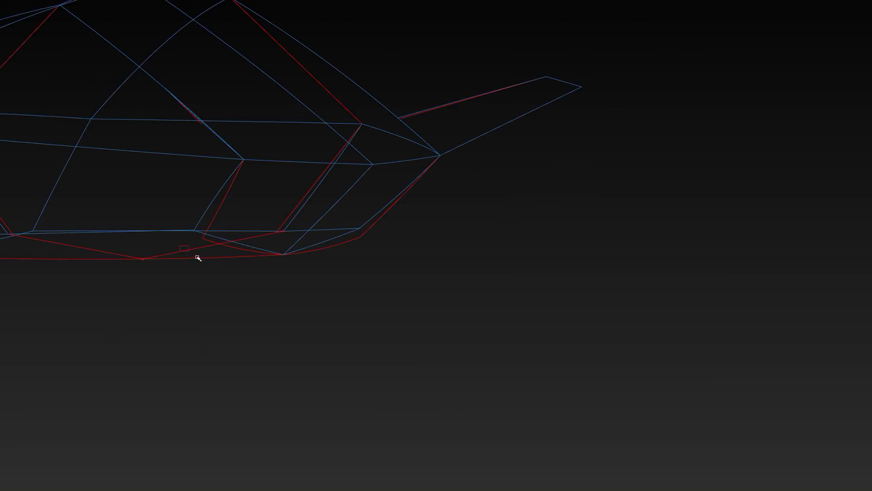
# Give each half of the lower middle cross curve a slight outward bulge with its inner control vertices
pyautogui.press('F7')
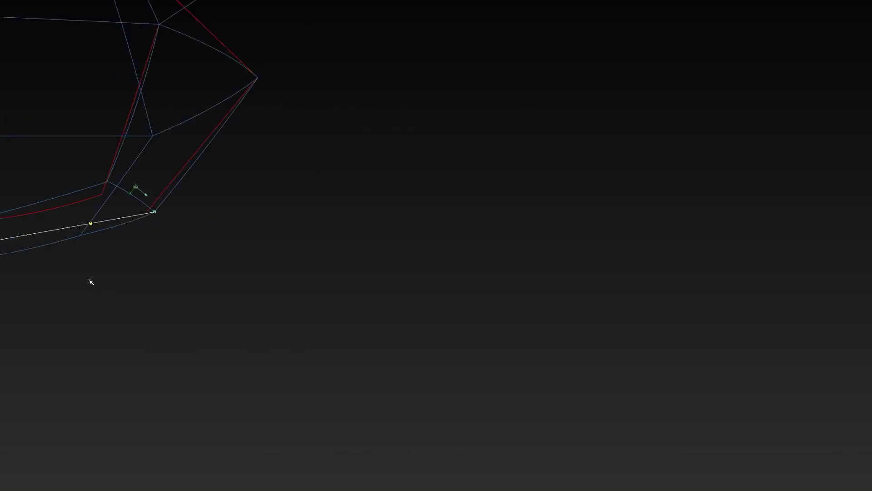
pyautogui.moveTo(89, 281); pyautogui.dragTo(221, 255, button='middle')
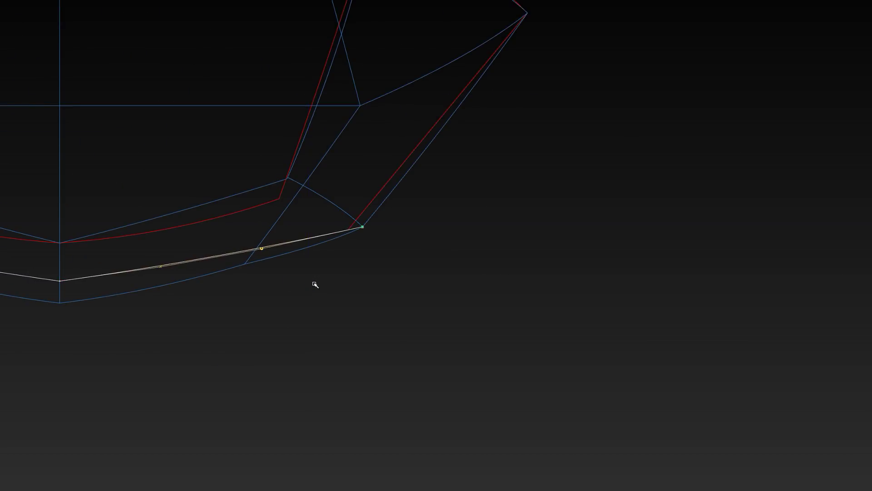
pyautogui.moveTo(315, 285); pyautogui.dragTo(487, 207, button='middle')
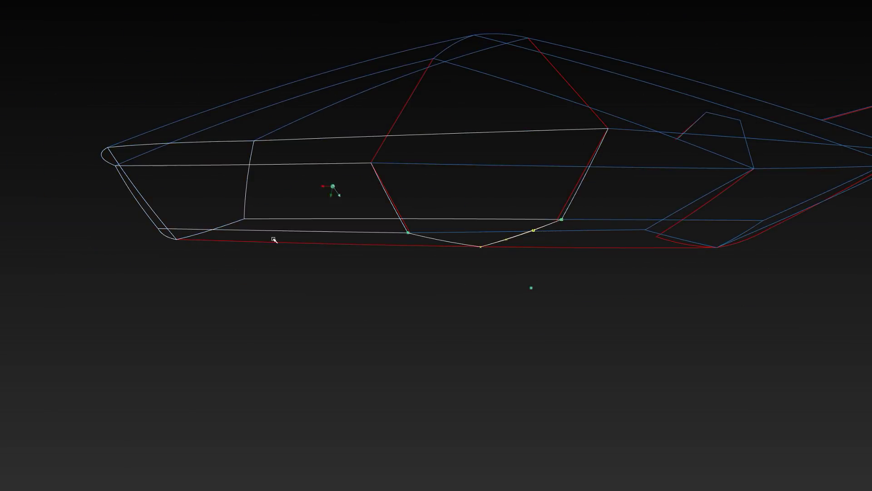
# Isolate the front and front side surfaces together with the bottom centreline and the lower middle cross curve
pyautogui.keyDown('ctrl'); pyautogui.keyDown('shift'); pyautogui.moveTo(273, 239); pyautogui.dragTo(300, 248); pyautogui.keyUp('shift'); pyautogui.keyUp('ctrl')
pyautogui.click(348, 244)
pyautogui.hotkey('alt', 'h')
pyautogui.keyDown('alt'); pyautogui.keyDown('shift'); pyautogui.moveTo(361, 265); pyautogui.dragTo(300, 200); pyautogui.keyUp('shift'); pyautogui.keyUp('alt')
pyautogui.keyDown('ctrl'); pyautogui.keyDown('shift'); pyautogui.moveTo(332, 294); pyautogui.dragTo(332, 247); pyautogui.keyUp('shift'); pyautogui.keyUp('ctrl')
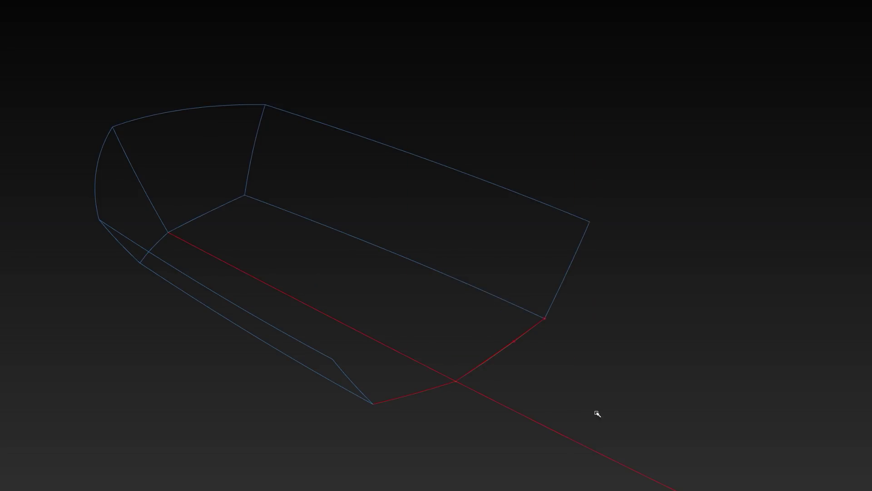
# Build a four-sided surface over the front underside opening between the surface edges, centreline and cross curve, and restore the hidden geometry
pyautogui.moveTo(400, 373)
pyautogui.keyDown('alt'); pyautogui.keyDown('shift'); pyautogui.mouseDown()
pyautogui.moveTo(380, 256)
pyautogui.moveTo(350, 242)
pyautogui.mouseUp(); pyautogui.keyUp('shift'); pyautogui.keyUp('alt')
pyautogui.press('1')
pyautogui.keyDown('alt'); pyautogui.keyDown('shift'); pyautogui.moveTo(110, 65); pyautogui.dragTo(606, 180); pyautogui.keyUp('shift'); pyautogui.keyUp('alt')
pyautogui.hotkey('alt', 'v')
pyautogui.keyDown('alt'); pyautogui.moveTo(607, 179); pyautogui.dragTo(757, 139, button='middle'); pyautogui.keyUp('alt')
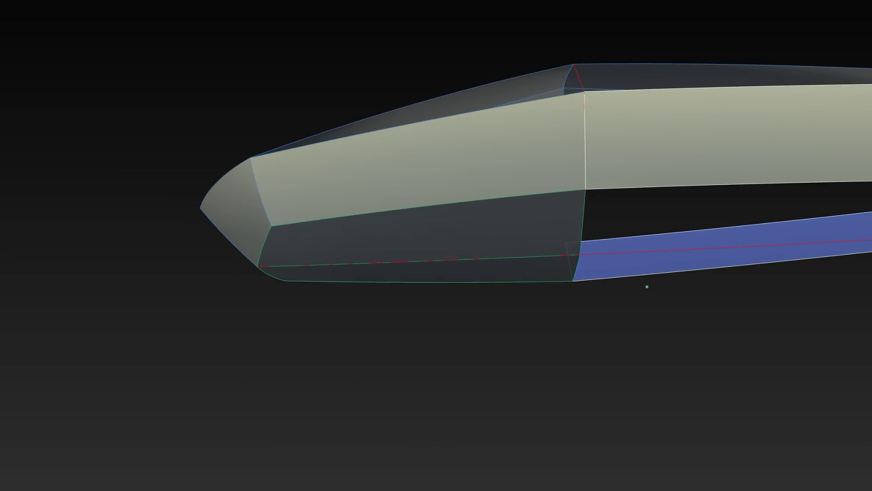
# Isolate the lower surfaces and centreline around the middle underside opening and try to fill it with a four-sided surface
pyautogui.keyDown('ctrl'); pyautogui.keyDown('shift'); pyautogui.moveTo(624, 210); pyautogui.dragTo(655, 221); pyautogui.keyUp('shift'); pyautogui.keyUp('ctrl')
pyautogui.keyDown('ctrl'); pyautogui.keyDown('shift'); pyautogui.moveTo(505, 167); pyautogui.dragTo(506, 194); pyautogui.keyUp('shift'); pyautogui.keyUp('ctrl')
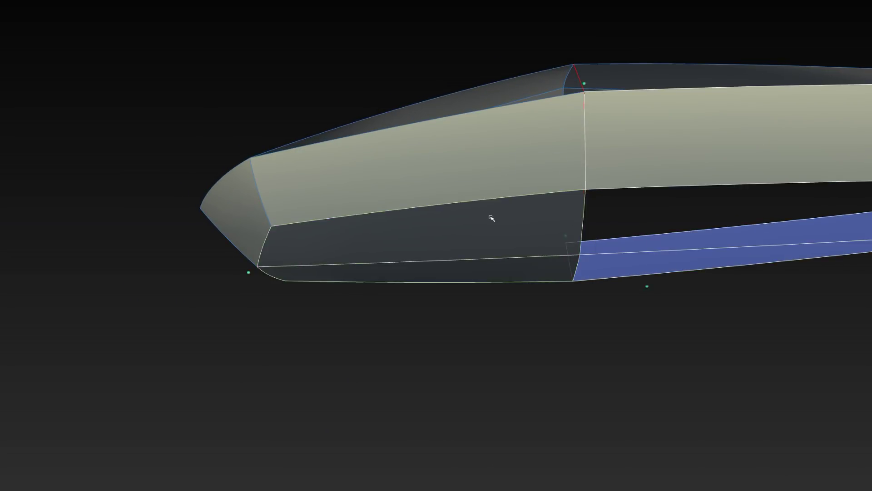
pyautogui.keyDown('alt'); pyautogui.moveTo(492, 218); pyautogui.dragTo(709, 202, button='middle'); pyautogui.keyUp('alt')
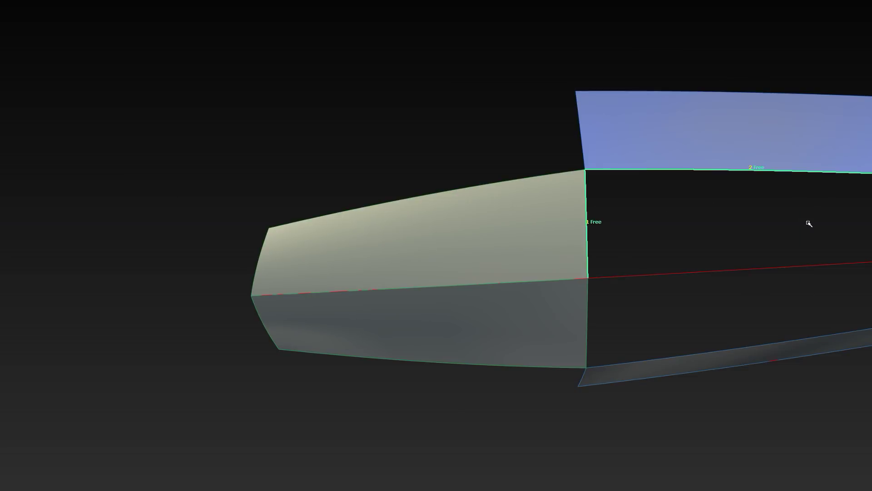
pyautogui.keyDown('alt'); pyautogui.moveTo(809, 223); pyautogui.dragTo(714, 184, button='middle'); pyautogui.keyUp('alt')
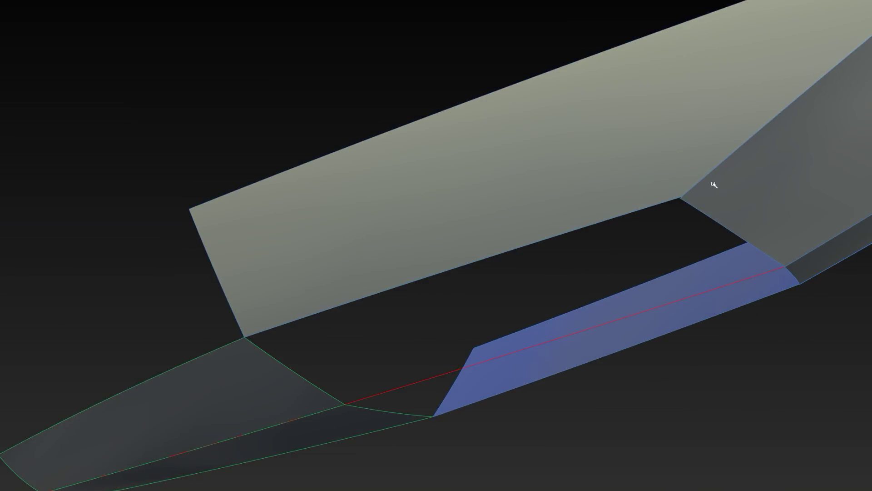
# Align the rear surface's side edge with the adjoining rear edge of the side surface
pyautogui.keyDown('alt'); pyautogui.keyDown('shift'); pyautogui.moveTo(720, 193); pyautogui.dragTo(672, 265); pyautogui.keyUp('shift'); pyautogui.keyUp('alt')
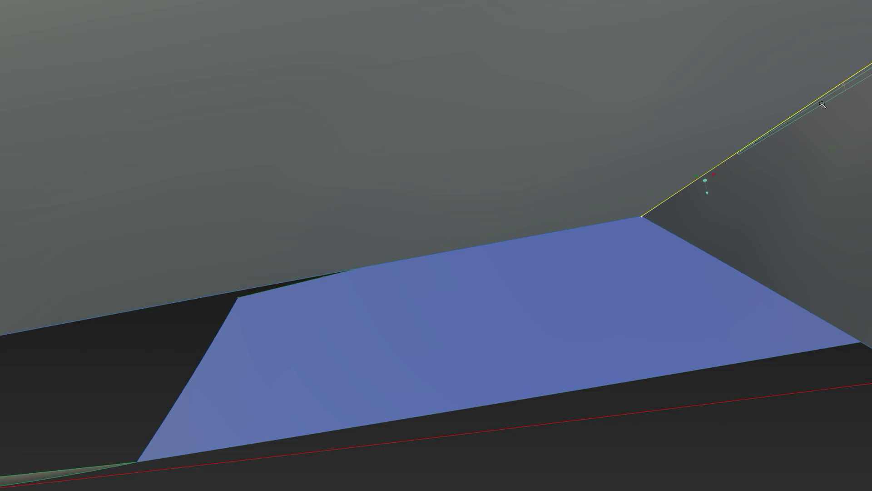
pyautogui.keyDown('alt'); pyautogui.keyDown('shift'); pyautogui.moveTo(823, 105); pyautogui.dragTo(568, 122, button='right'); pyautogui.keyUp('shift'); pyautogui.keyUp('alt')
pyautogui.keyDown('alt'); pyautogui.moveTo(654, 174); pyautogui.dragTo(529, 186, button='middle'); pyautogui.keyUp('alt')
pyautogui.press('4')
pyautogui.moveTo(493, 238); pyautogui.dragTo(521, 281)
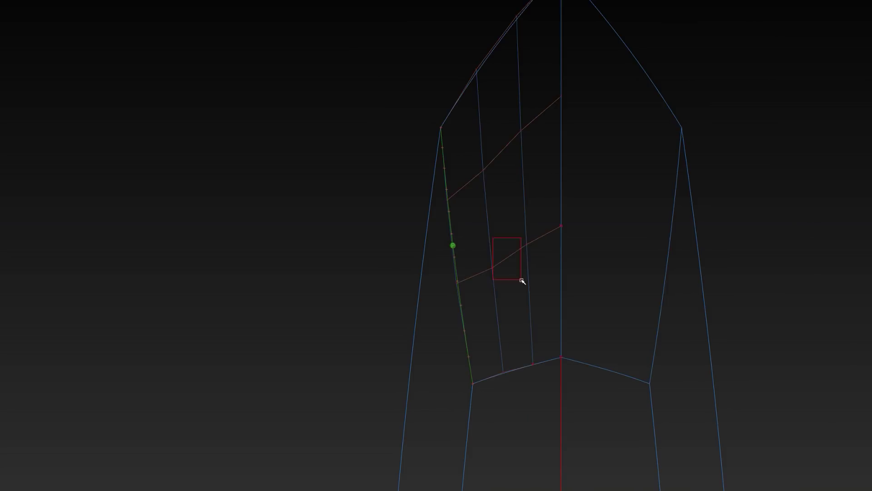
pyautogui.moveTo(488, 249); pyautogui.dragTo(506, 171, button='middle')
pyautogui.scroll(3, 512, 275)
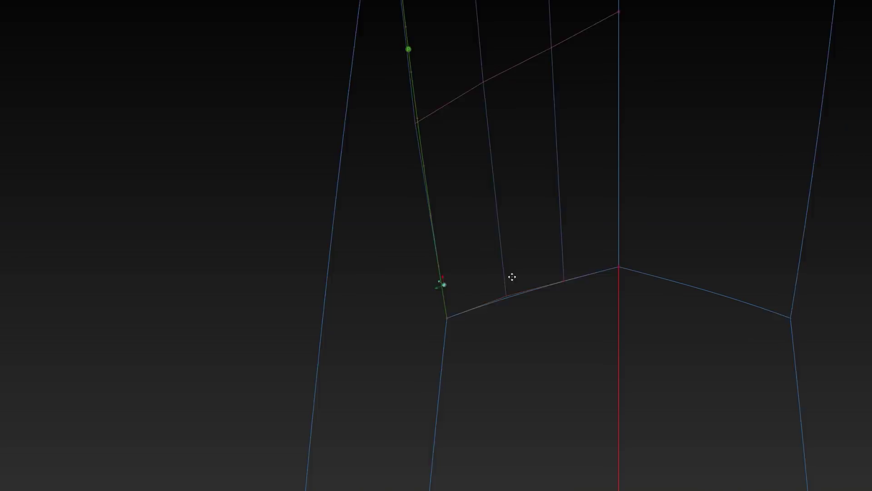
pyautogui.scroll(-3, 548, 249)
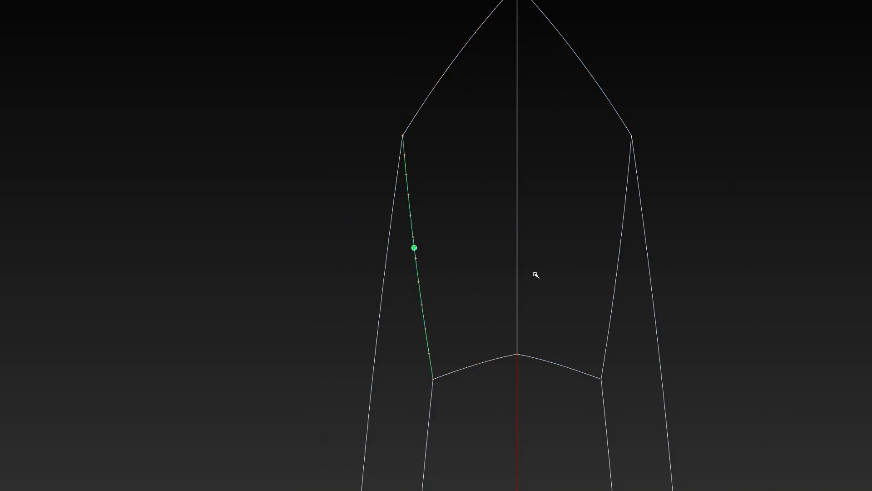
# Build a four-sided surface over the middle underside opening from the front underside edge, side surface edge, rear edge and centreline
pyautogui.keyDown('alt'); pyautogui.moveTo(536, 275); pyautogui.dragTo(703, 194, button='middle'); pyautogui.keyUp('alt')
pyautogui.moveTo(702, 194)
pyautogui.keyDown('alt'); pyautogui.keyDown('shift'); pyautogui.mouseDown()
pyautogui.moveTo(543, 214)
pyautogui.moveTo(537, 207)
pyautogui.mouseUp(); pyautogui.keyUp('shift'); pyautogui.keyUp('alt')
pyautogui.keyDown('ctrl'); pyautogui.keyDown('shift'); pyautogui.moveTo(346, 269); pyautogui.dragTo(286, 348); pyautogui.keyUp('shift'); pyautogui.keyUp('ctrl')
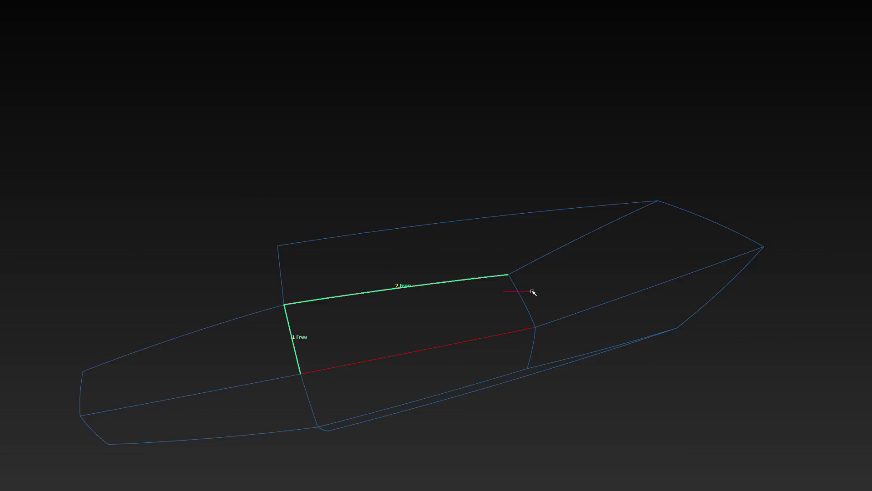
pyautogui.keyDown('ctrl'); pyautogui.keyDown('shift'); pyautogui.moveTo(489, 363); pyautogui.dragTo(489, 266); pyautogui.keyUp('shift'); pyautogui.keyUp('ctrl')
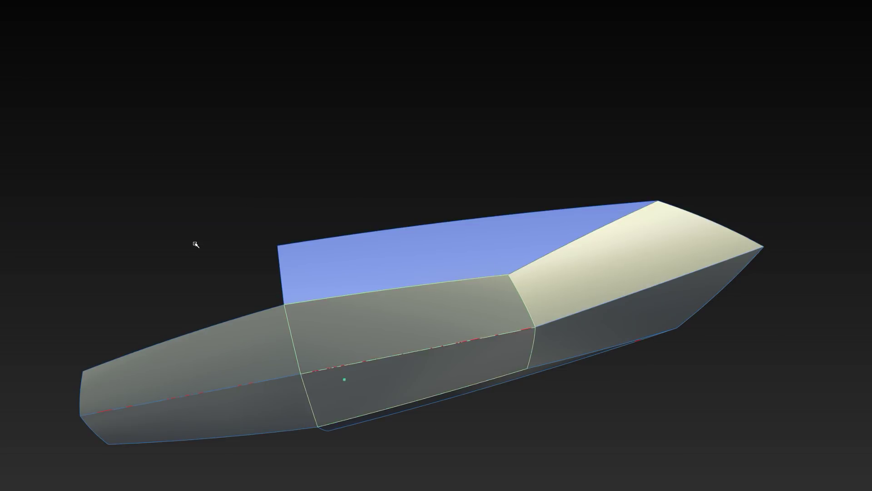
# Restore the hidden geometry and make the upper edges of the front and rear side surfaces follow the straight shoulder curve
pyautogui.keyDown('ctrl'); pyautogui.keyDown('shift'); pyautogui.moveTo(195, 244); pyautogui.dragTo(204, 101); pyautogui.keyUp('shift'); pyautogui.keyUp('ctrl')
pyautogui.moveTo(277, 90)
pyautogui.keyDown('alt'); pyautogui.keyDown('shift'); pyautogui.mouseDown()
pyautogui.moveTo(619, 269)
pyautogui.moveTo(425, 340)
pyautogui.mouseUp(); pyautogui.keyUp('shift'); pyautogui.keyUp('alt')
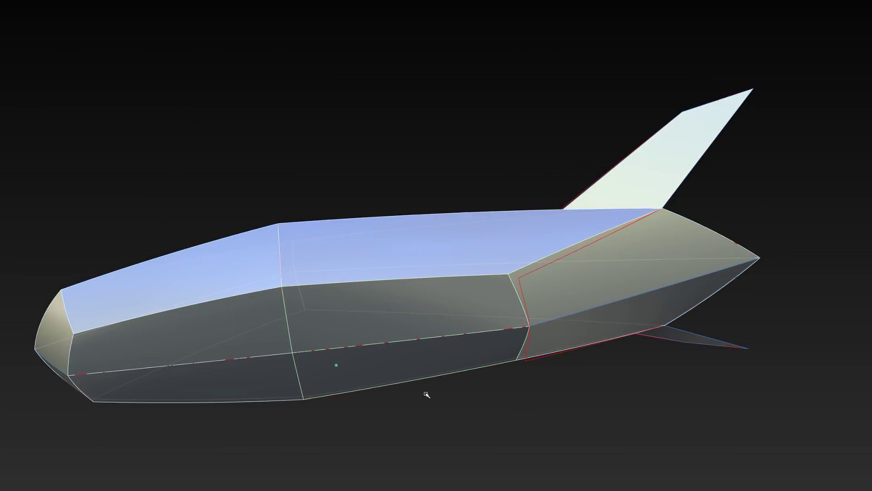
pyautogui.keyDown('alt'); pyautogui.moveTo(426, 391); pyautogui.dragTo(192, 255, button='middle'); pyautogui.keyUp('alt')
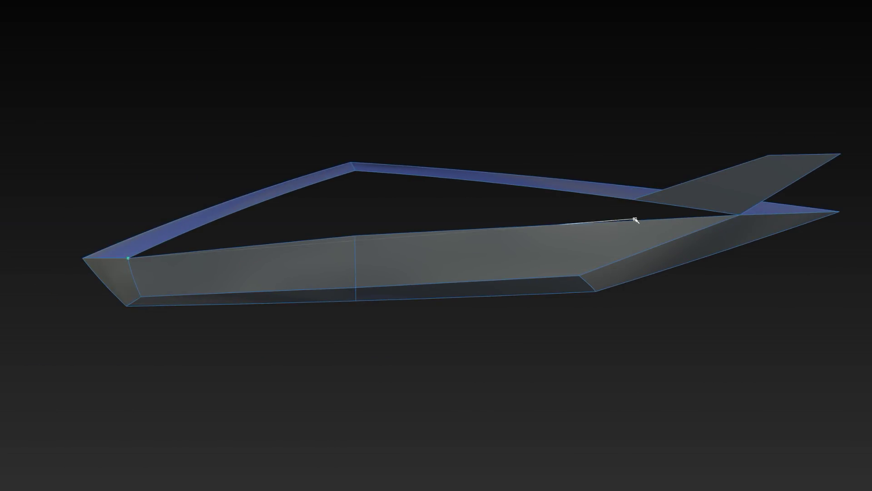
pyautogui.press('4')
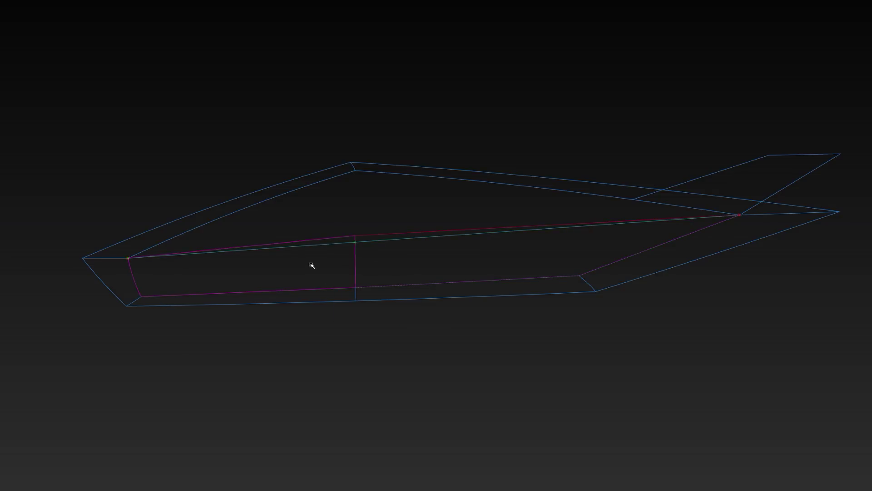
pyautogui.click(383, 237)
pyautogui.click(341, 237)
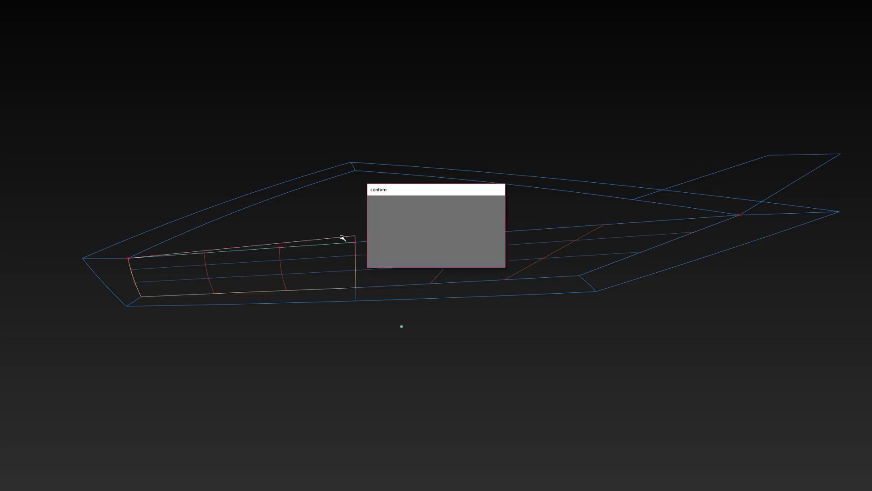
pyautogui.press('Delete')
pyautogui.keyDown('ctrl'); pyautogui.keyDown('shift'); pyautogui.moveTo(332, 293); pyautogui.dragTo(298, 98); pyautogui.keyUp('shift'); pyautogui.keyUp('ctrl')
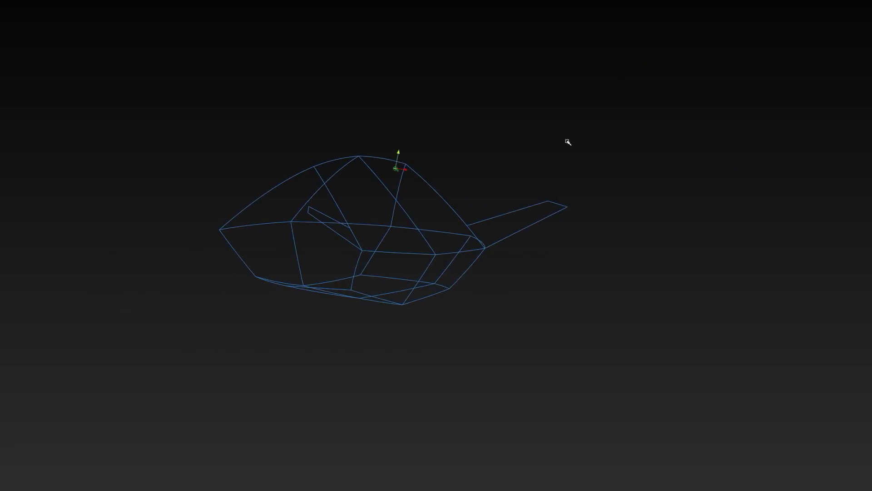
# Draw a straight cross curve over the side opening from the roof surface's edge at its peak to the shoulder edge
pyautogui.press('F3')
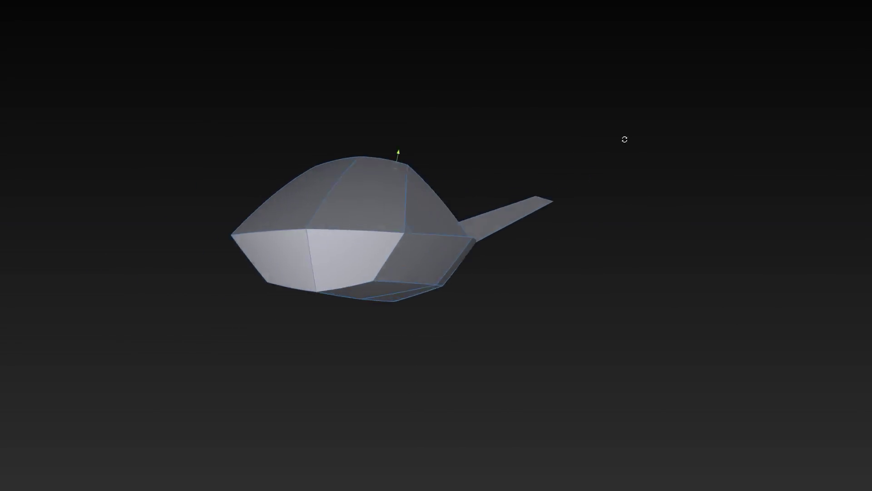
pyautogui.keyDown('alt'); pyautogui.keyDown('shift'); pyautogui.moveTo(623, 138); pyautogui.dragTo(3, 209); pyautogui.keyUp('shift'); pyautogui.keyUp('alt')
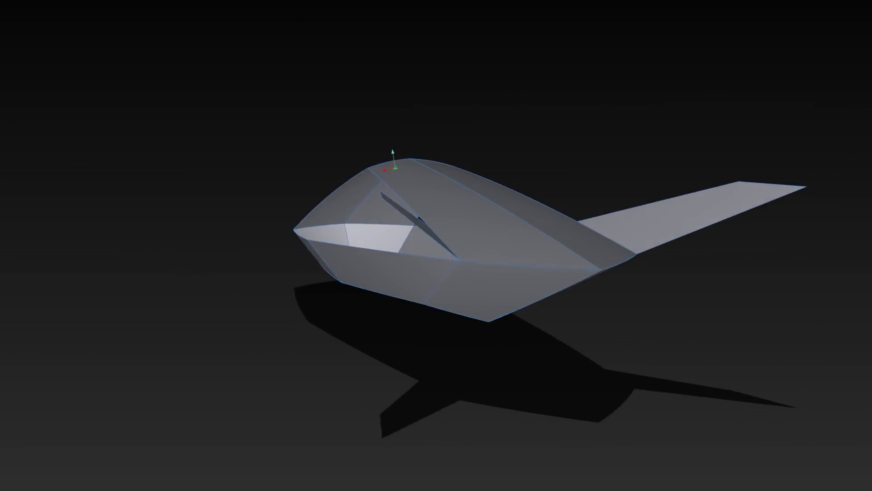
pyautogui.keyDown('alt'); pyautogui.keyDown('shift'); pyautogui.moveTo(32, 156); pyautogui.dragTo(516, 171); pyautogui.keyUp('shift'); pyautogui.keyUp('alt')
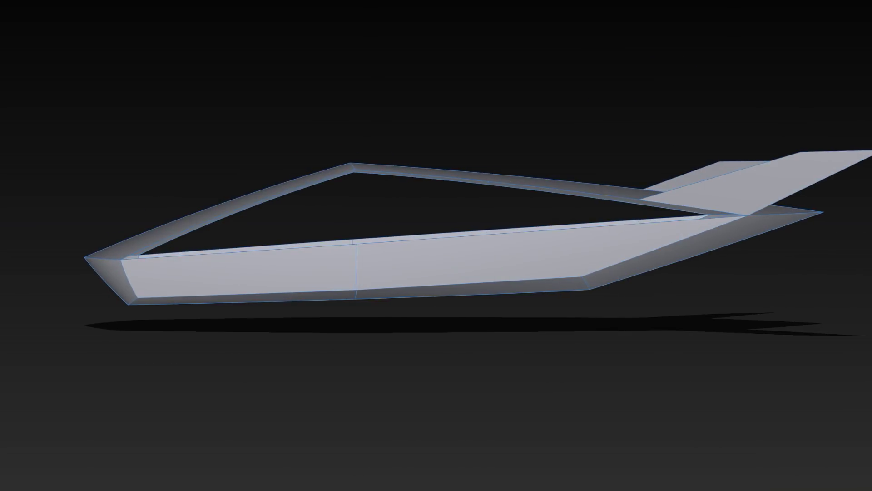
pyautogui.press('F6')
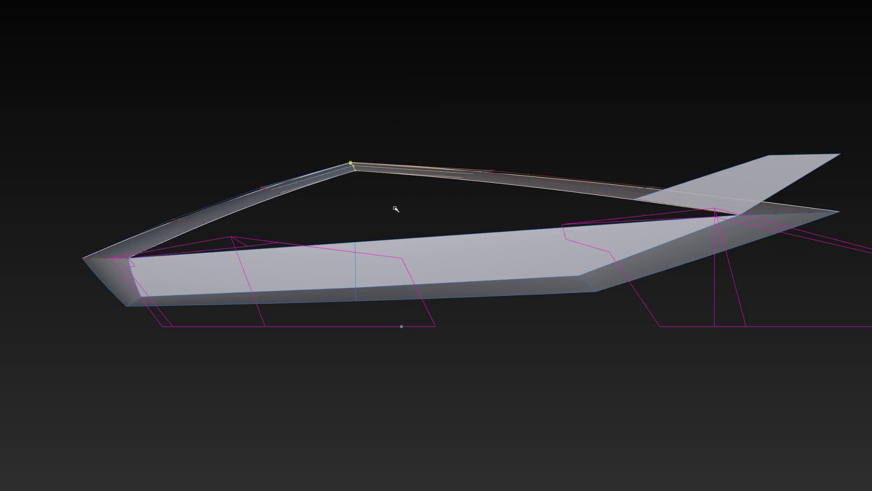
pyautogui.keyDown('alt'); pyautogui.moveTo(200, 232); pyautogui.dragTo(540, 165, button='middle'); pyautogui.keyUp('alt')
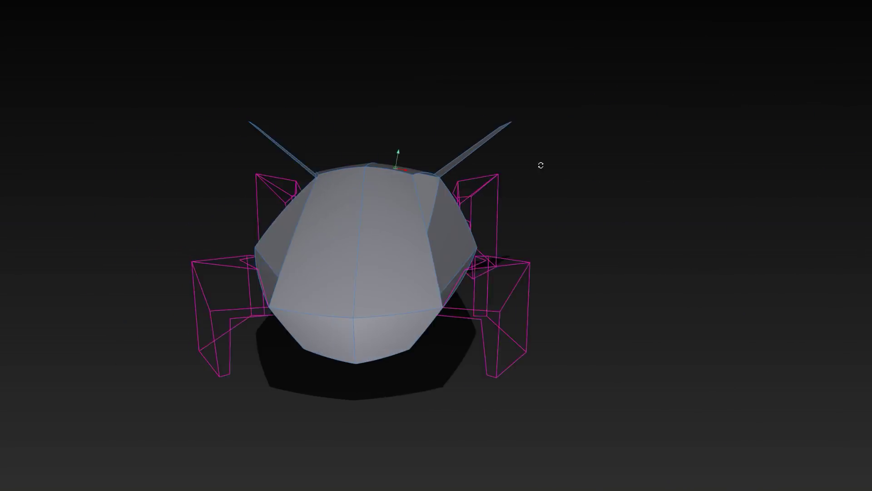
pyautogui.moveTo(423, 30); pyautogui.dragTo(424, 222, button='middle')
pyautogui.moveTo(341, 136); pyautogui.dragTo(614, 100, button='middle')
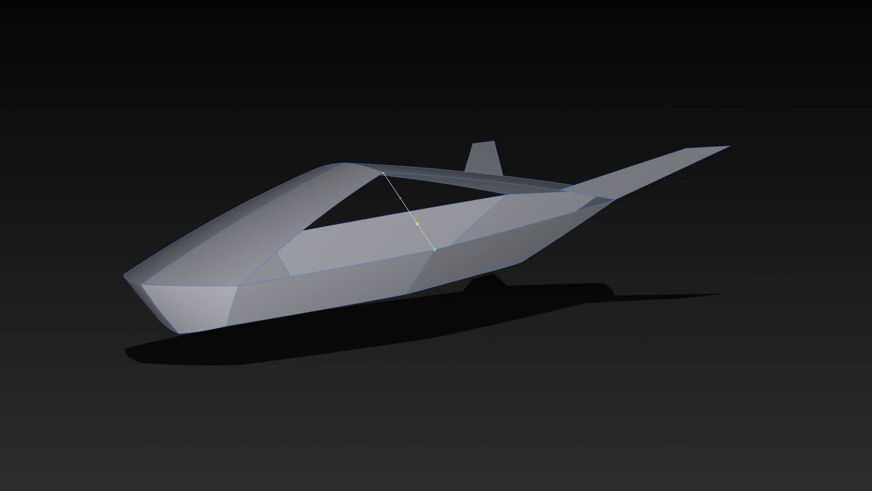
# Create a Rail surface over the front upper side opening, using the cross curve as generation curve and the front shoulder edge as rail
pyautogui.press('F7')
pyautogui.moveTo(549, 172); pyautogui.dragTo(392, 151, button='middle')
pyautogui.click(395, 262)
pyautogui.moveTo(395, 262); pyautogui.dragTo(526, 265, button='middle')
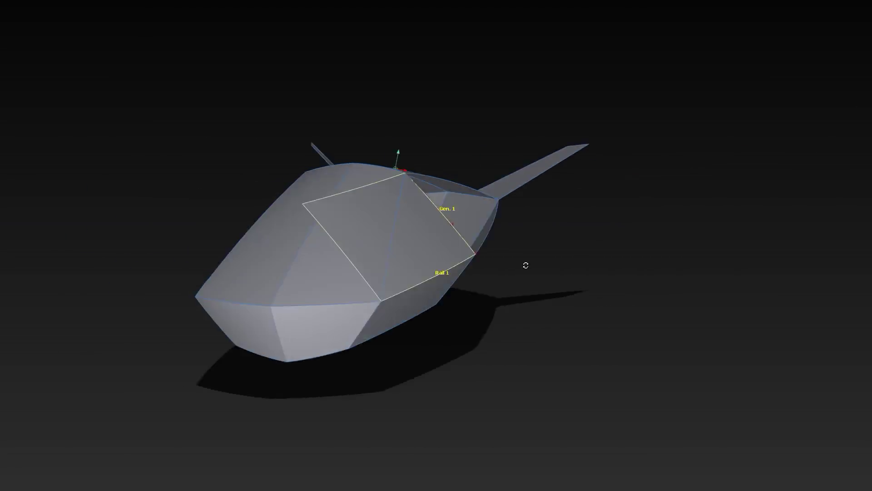
pyautogui.moveTo(618, 245); pyautogui.dragTo(785, 117, button='middle')
# Isolate the rear side surfaces and cross curve, create the rear Rail surface along the rear shoulder edge, and restore the hidden geometry
pyautogui.moveTo(871, 143); pyautogui.dragTo(296, 250, button='middle')
pyautogui.hotkey('alt', 'h')
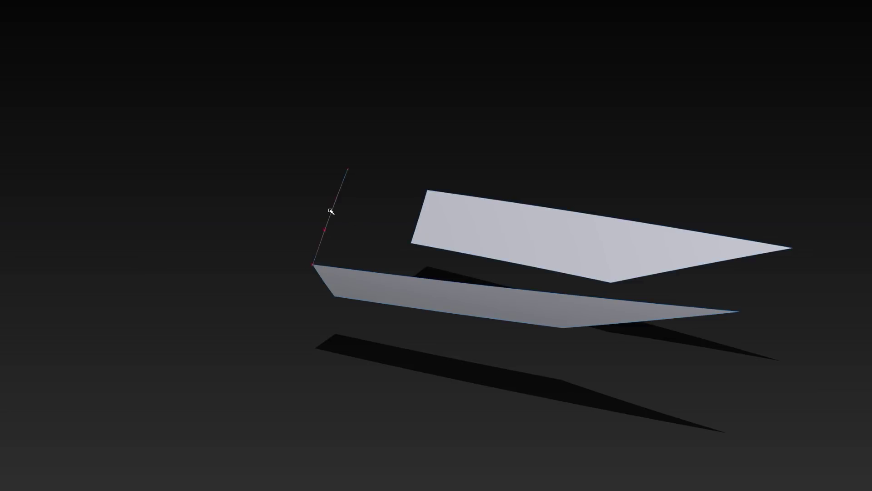
pyautogui.click(342, 270)
pyautogui.hotkey('alt', 'h')
pyautogui.keyDown('alt'); pyautogui.keyDown('shift'); pyautogui.moveTo(347, 267); pyautogui.dragTo(363, 282); pyautogui.keyUp('shift'); pyautogui.keyUp('alt')
pyautogui.moveTo(362, 282); pyautogui.dragTo(447, 186, button='middle')
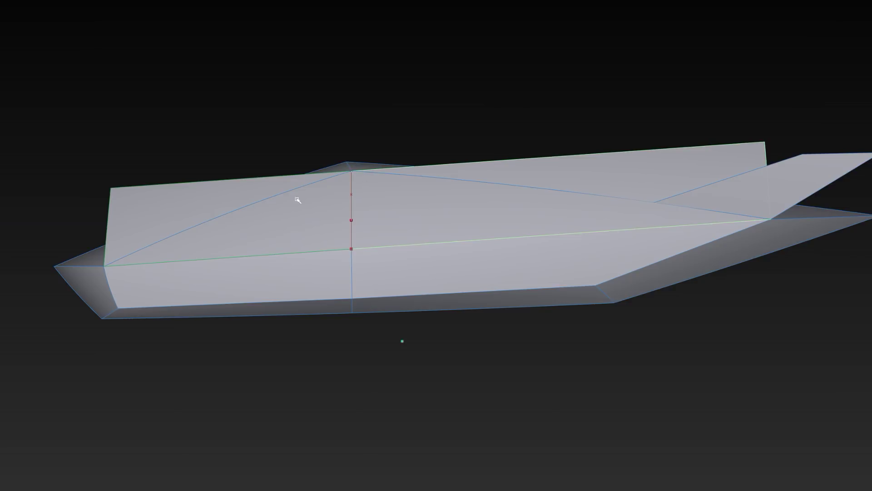
# Isolate the rear roof and upper side surfaces and align the roof edge to the side surface with G0, Project and vector Y
pyautogui.keyDown('alt'); pyautogui.keyDown('shift'); pyautogui.moveTo(297, 200); pyautogui.dragTo(474, 77); pyautogui.keyUp('shift'); pyautogui.keyUp('alt')
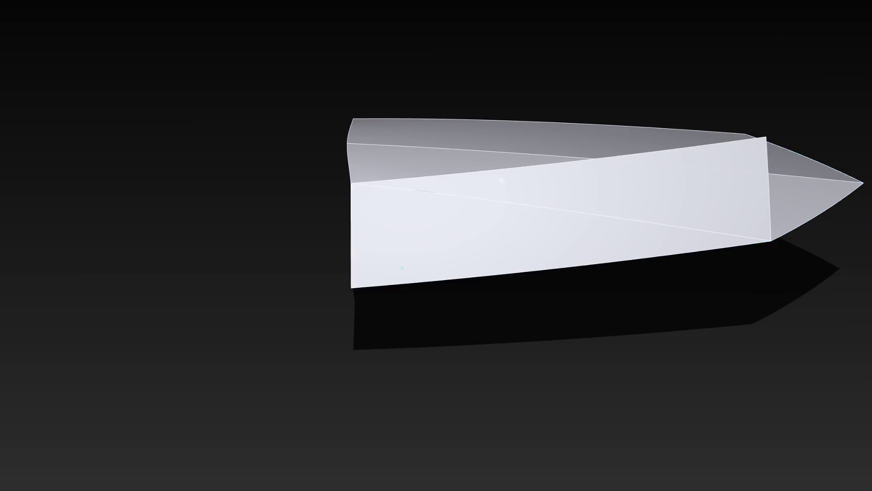
pyautogui.moveTo(436, 195); pyautogui.dragTo(429, 231, button='middle')
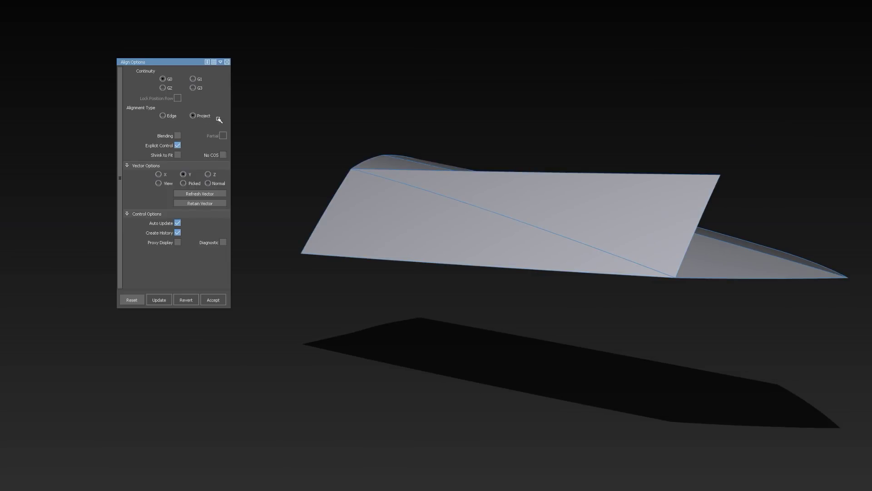
pyautogui.moveTo(443, 214); pyautogui.dragTo(433, 252, button='middle')
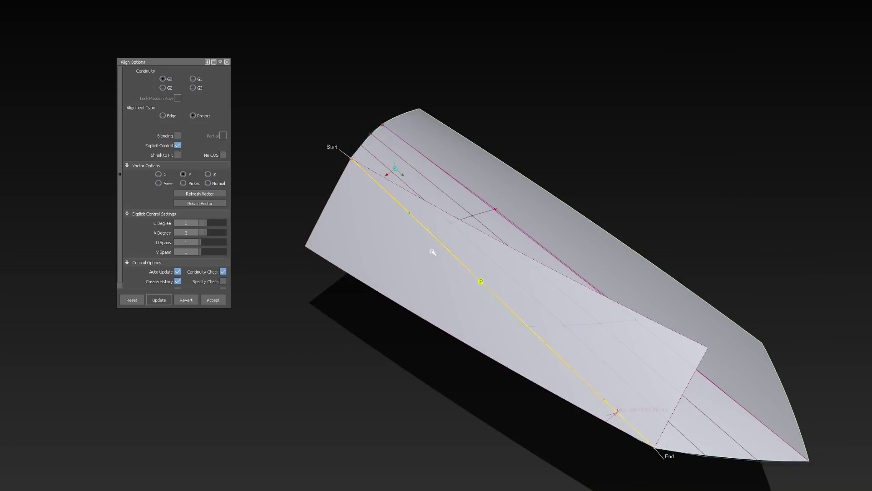
pyautogui.moveTo(477, 225)
pyautogui.keyDown('alt'); pyautogui.keyDown('shift'); pyautogui.mouseDown()
pyautogui.moveTo(405, 182)
pyautogui.moveTo(344, 86)
pyautogui.moveTo(479, 211)
pyautogui.mouseUp(); pyautogui.keyUp('shift'); pyautogui.keyUp('alt')
pyautogui.keyDown('ctrl'); pyautogui.keyDown('shift'); pyautogui.moveTo(500, 265); pyautogui.dragTo(501, 168); pyautogui.keyUp('shift'); pyautogui.keyUp('ctrl')
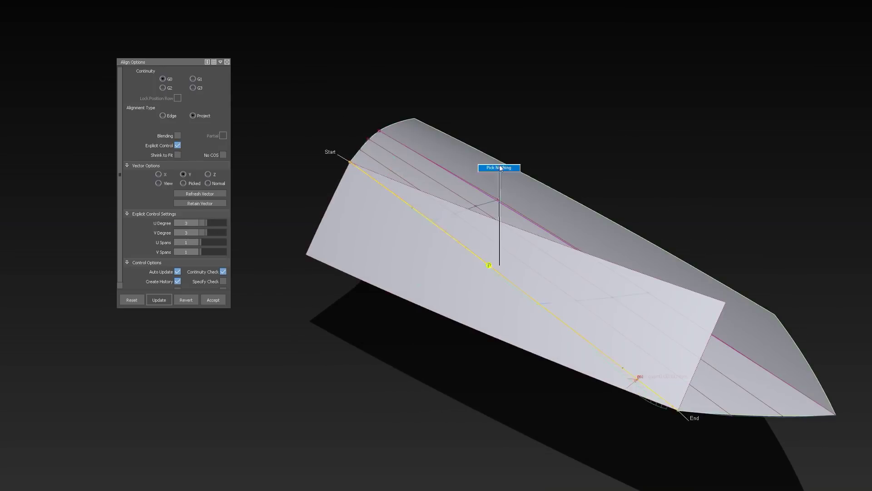
# Align the front roof surface's edge to the front upper side surface with G0, Project and vector Y
pyautogui.keyDown('ctrl'); pyautogui.keyDown('shift'); pyautogui.moveTo(498, 321); pyautogui.dragTo(498, 418); pyautogui.keyUp('shift'); pyautogui.keyUp('ctrl')
pyautogui.moveTo(397, 259); pyautogui.dragTo(461, 265, button='middle')
pyautogui.moveTo(424, 217); pyautogui.dragTo(305, 223, button='middle')
pyautogui.keyDown('ctrl'); pyautogui.keyDown('shift'); pyautogui.moveTo(305, 223); pyautogui.dragTo(307, 135); pyautogui.keyUp('shift'); pyautogui.keyUp('ctrl')
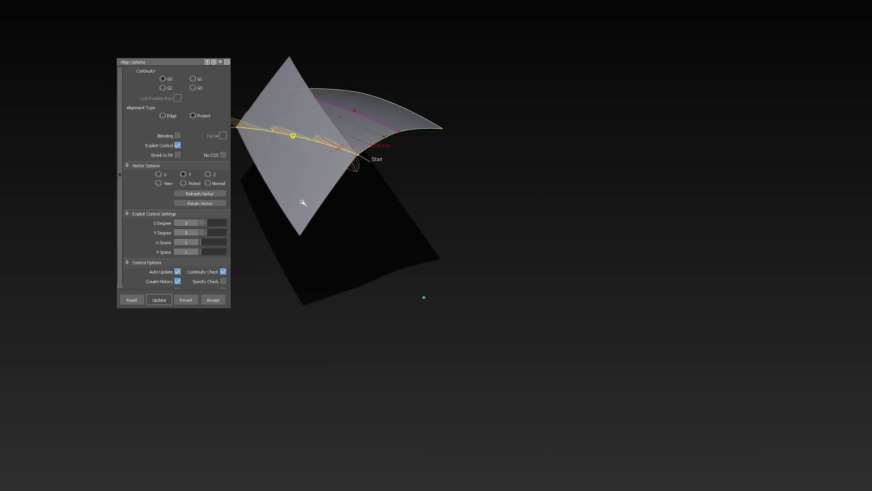
# Trim the front and rear upper side surfaces along the roof edges and bring back the rest of the body
pyautogui.keyDown('ctrl'); pyautogui.keyDown('shift'); pyautogui.moveTo(303, 202); pyautogui.dragTo(297, 181); pyautogui.keyUp('shift'); pyautogui.keyUp('ctrl')
pyautogui.keyDown('ctrl'); pyautogui.keyDown('shift'); pyautogui.moveTo(376, 210); pyautogui.dragTo(349, 104); pyautogui.keyUp('shift'); pyautogui.keyUp('ctrl')
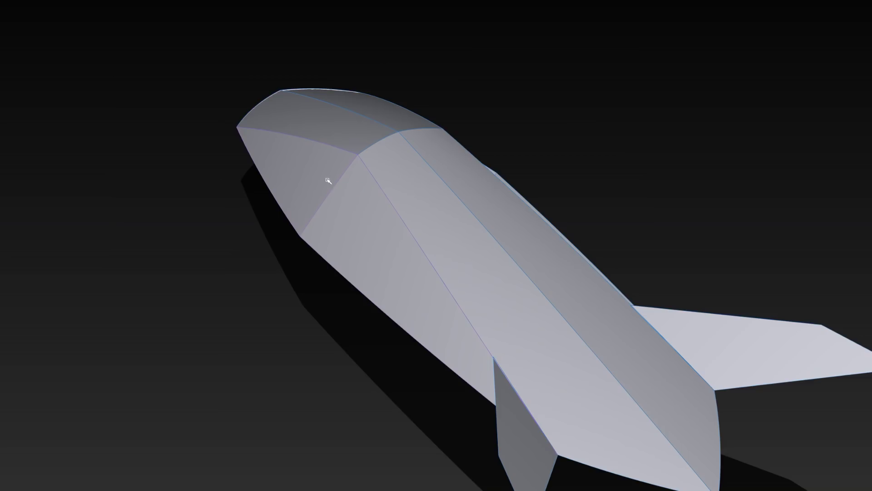
pyautogui.moveTo(210, 228)
pyautogui.keyDown('alt'); pyautogui.keyDown('shift'); pyautogui.mouseDown()
pyautogui.moveTo(271, 142)
pyautogui.moveTo(385, 139)
pyautogui.mouseUp(); pyautogui.keyUp('shift'); pyautogui.keyUp('alt')
pyautogui.moveTo(441, 192)
pyautogui.keyDown('alt'); pyautogui.keyDown('shift'); pyautogui.mouseDown()
pyautogui.moveTo(307, 150)
pyautogui.moveTo(868, 241)
pyautogui.moveTo(852, 238)
pyautogui.moveTo(769, 266)
pyautogui.moveTo(420, 223)
pyautogui.moveTo(744, 277)
pyautogui.moveTo(474, 231)
pyautogui.moveTo(403, 209)
pyautogui.moveTo(709, 223)
pyautogui.mouseUp(); pyautogui.keyUp('shift'); pyautogui.keyUp('alt')
pyautogui.keyDown('alt'); pyautogui.keyDown('shift'); pyautogui.moveTo(400, 207); pyautogui.dragTo(441, 178); pyautogui.keyUp('shift'); pyautogui.keyUp('alt')
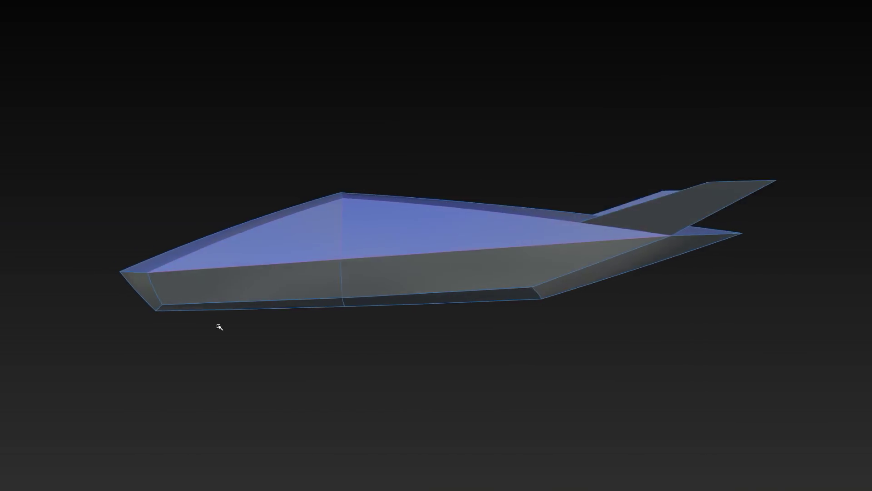
# Examine the upper side surfaces and their joins with the roof and lower side surfaces up close and from the front
pyautogui.keyDown('alt'); pyautogui.keyDown('shift'); pyautogui.moveTo(218, 327); pyautogui.dragTo(384, 327, button='right'); pyautogui.keyUp('shift'); pyautogui.keyUp('alt')
pyautogui.keyDown('alt'); pyautogui.keyDown('shift'); pyautogui.moveTo(384, 326); pyautogui.dragTo(629, 351, button='middle'); pyautogui.keyUp('shift'); pyautogui.keyUp('alt')
pyautogui.keyDown('alt'); pyautogui.keyDown('shift'); pyautogui.moveTo(546, 326); pyautogui.dragTo(544, 299, button='middle'); pyautogui.keyUp('shift'); pyautogui.keyUp('alt')
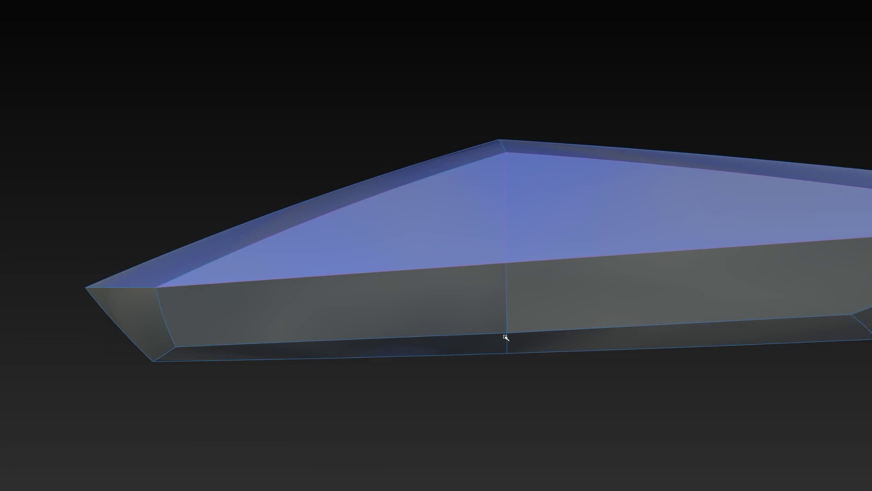
pyautogui.keyDown('alt'); pyautogui.keyDown('shift'); pyautogui.moveTo(472, 277); pyautogui.dragTo(402, 249, button='right'); pyautogui.keyUp('shift'); pyautogui.keyUp('alt')
pyautogui.keyDown('alt'); pyautogui.keyDown('shift'); pyautogui.moveTo(402, 250); pyautogui.dragTo(477, 143); pyautogui.keyUp('shift'); pyautogui.keyUp('alt')
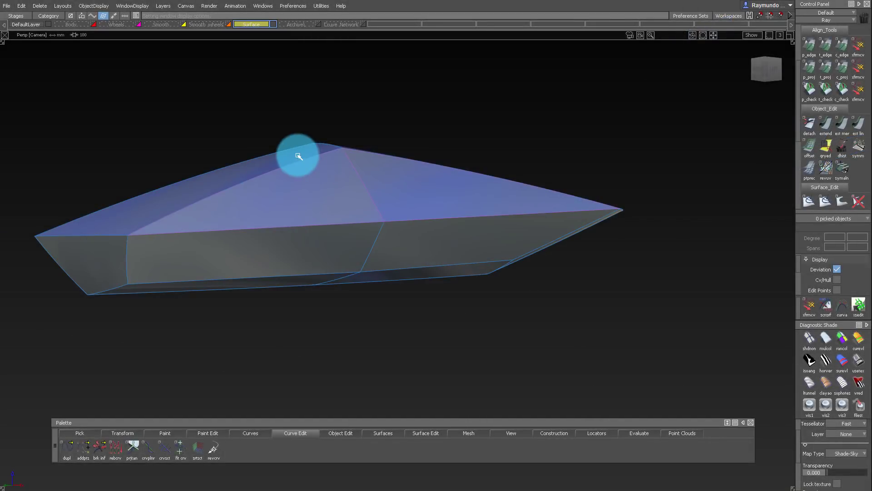
pyautogui.keyDown('alt'); pyautogui.keyDown('shift'); pyautogui.moveTo(299, 156); pyautogui.dragTo(446, 155); pyautogui.keyUp('shift'); pyautogui.keyUp('alt')
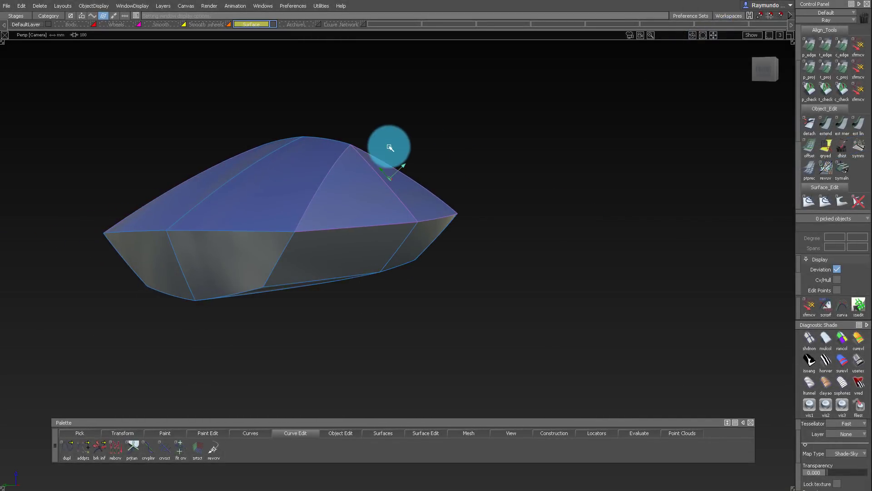
pyautogui.keyDown('alt'); pyautogui.keyDown('shift'); pyautogui.moveTo(390, 147); pyautogui.dragTo(191, 122); pyautogui.keyUp('shift'); pyautogui.keyUp('alt')
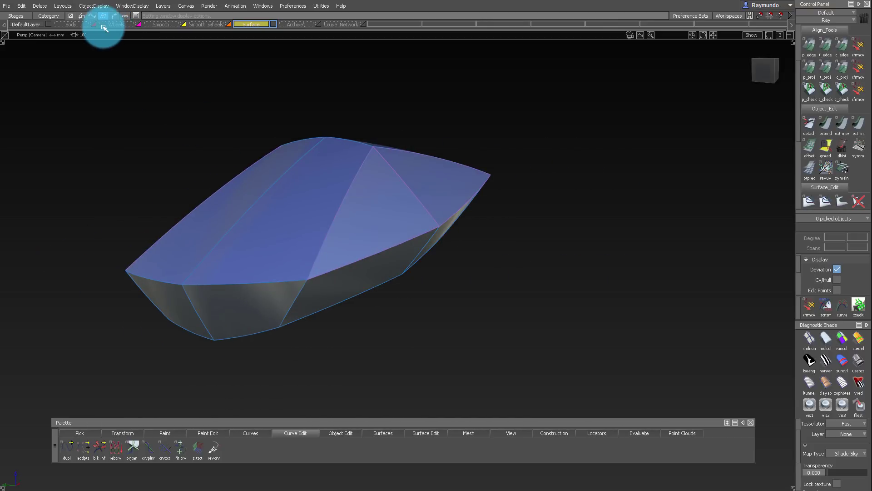
# Show the Body layer with the finished surfaces and compare their edges in wireframe and shaded display
pyautogui.keyDown('alt'); pyautogui.keyDown('shift'); pyautogui.moveTo(405, 127); pyautogui.dragTo(227, 96); pyautogui.keyUp('shift'); pyautogui.keyUp('alt')
pyautogui.keyDown('alt'); pyautogui.keyDown('shift'); pyautogui.moveTo(421, 191); pyautogui.dragTo(491, 206); pyautogui.keyUp('shift'); pyautogui.keyUp('alt')
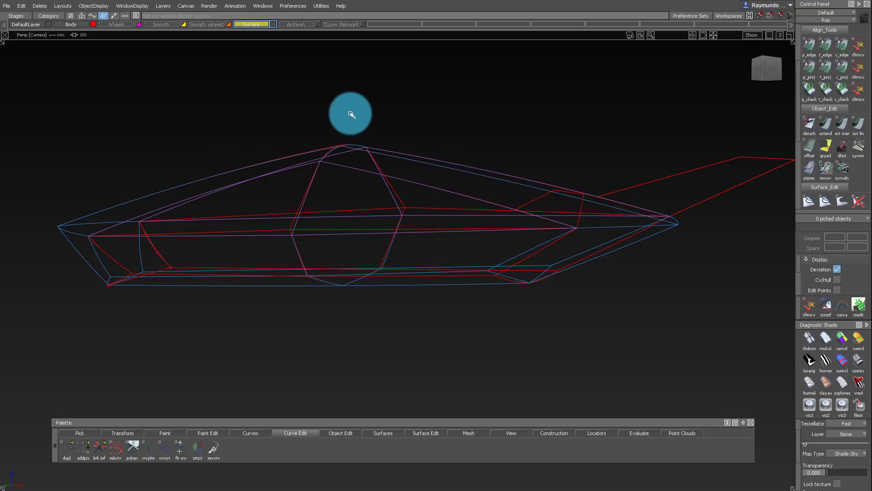
pyautogui.keyDown('alt'); pyautogui.keyDown('shift'); pyautogui.moveTo(352, 114); pyautogui.dragTo(492, 120); pyautogui.keyUp('shift'); pyautogui.keyUp('alt')
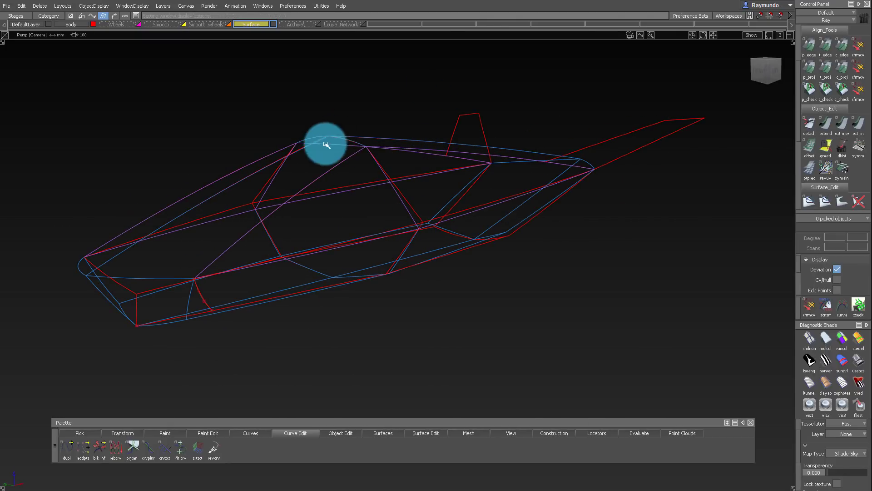
pyautogui.keyDown('alt'); pyautogui.keyDown('shift'); pyautogui.moveTo(391, 222); pyautogui.dragTo(408, 220); pyautogui.keyUp('shift'); pyautogui.keyUp('alt')
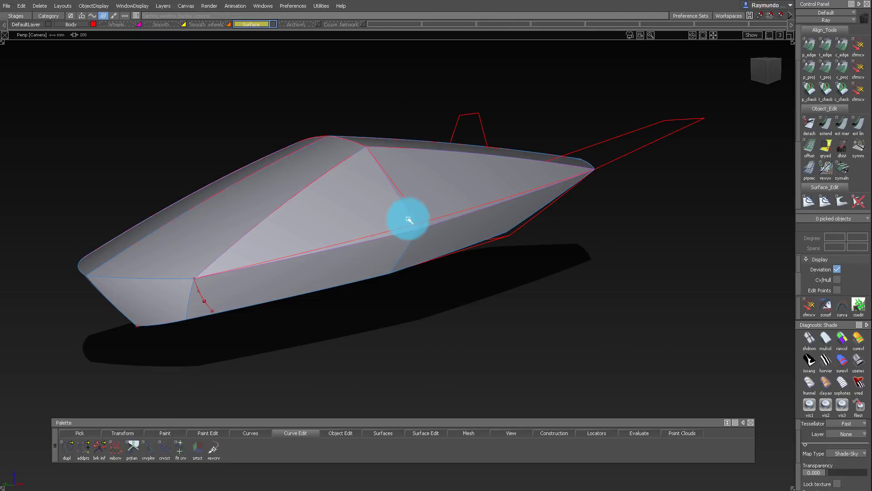
pyautogui.moveTo(516, 220)
pyautogui.keyDown('alt'); pyautogui.keyDown('shift'); pyautogui.mouseDown()
pyautogui.moveTo(448, 151)
pyautogui.moveTo(329, 200)
pyautogui.mouseUp(); pyautogui.keyUp('shift'); pyautogui.keyUp('alt')
pyautogui.keyDown('alt'); pyautogui.keyDown('shift'); pyautogui.moveTo(136, 68); pyautogui.dragTo(300, 169); pyautogui.keyUp('shift'); pyautogui.keyUp('alt')
# Compare the Curve Network layer's body with the finished surfaces and return to the surface layer
pyautogui.click(344, 23)
pyautogui.keyDown('alt'); pyautogui.keyDown('shift'); pyautogui.moveTo(344, 45); pyautogui.dragTo(506, 277); pyautogui.keyUp('shift'); pyautogui.keyUp('alt')
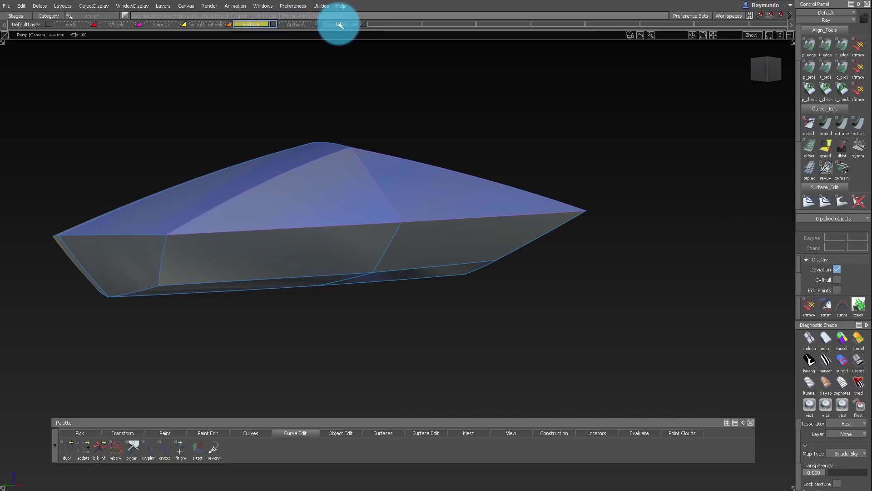
pyautogui.click(254, 24)
pyautogui.keyDown('alt'); pyautogui.keyDown('shift'); pyautogui.moveTo(346, 136); pyautogui.dragTo(478, 238); pyautogui.keyUp('shift'); pyautogui.keyUp('alt')
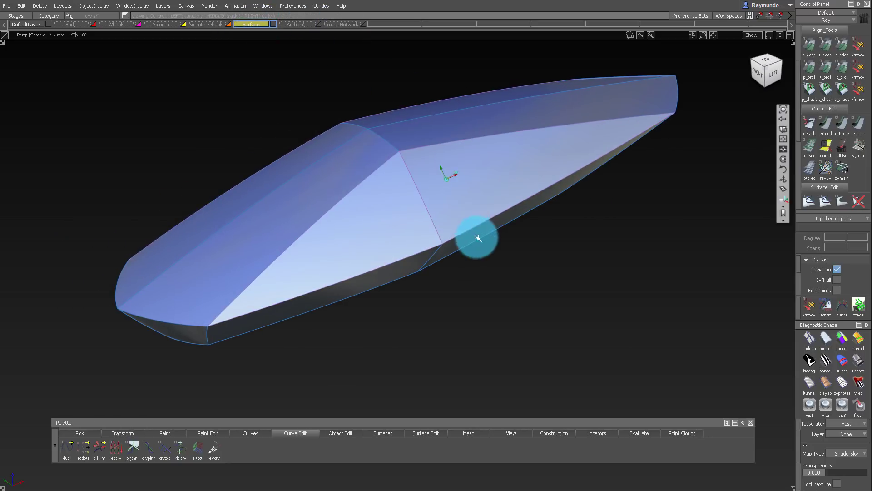
# Apply Princ. Max curvature evaluation shading to the surface layer's body and examine its roof and side surfaces
pyautogui.click(859, 338)
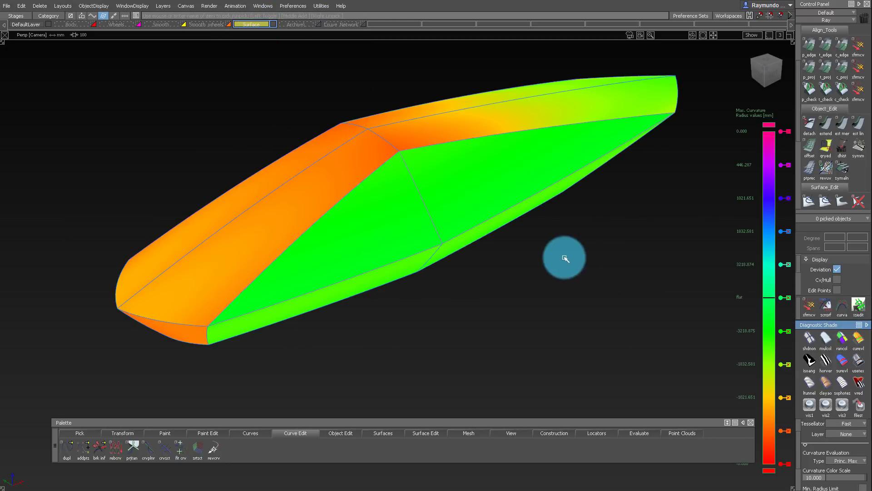
pyautogui.moveTo(561, 257)
pyautogui.keyDown('alt'); pyautogui.keyDown('shift'); pyautogui.mouseDown()
pyautogui.moveTo(487, 187)
pyautogui.moveTo(397, 159)
pyautogui.moveTo(285, 180)
pyautogui.moveTo(551, 210)
pyautogui.moveTo(97, 207)
pyautogui.moveTo(505, 202)
pyautogui.moveTo(446, 203)
pyautogui.moveTo(503, 155)
pyautogui.moveTo(624, 107)
pyautogui.moveTo(452, 206)
pyautogui.moveTo(230, 183)
pyautogui.mouseUp(); pyautogui.keyUp('shift'); pyautogui.keyUp('alt')
pyautogui.moveTo(326, 86)
pyautogui.keyDown('alt'); pyautogui.keyDown('shift'); pyautogui.mouseDown()
pyautogui.moveTo(334, 86)
pyautogui.moveTo(355, 15)
pyautogui.moveTo(292, 172)
pyautogui.moveTo(315, 148)
pyautogui.moveTo(91, 197)
pyautogui.moveTo(201, 185)
pyautogui.moveTo(200, 230)
pyautogui.moveTo(329, 77)
pyautogui.mouseUp(); pyautogui.keyUp('shift'); pyautogui.keyUp('alt')
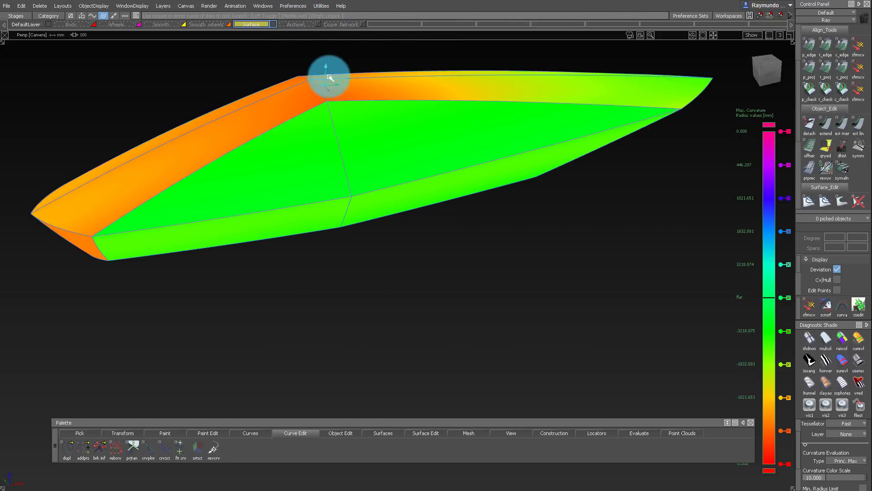
# Switch to the Curve Network layer with curvature evaluation shading and examine the rear lower side surface's curvature
pyautogui.click(338, 24)
pyautogui.click(842, 338)
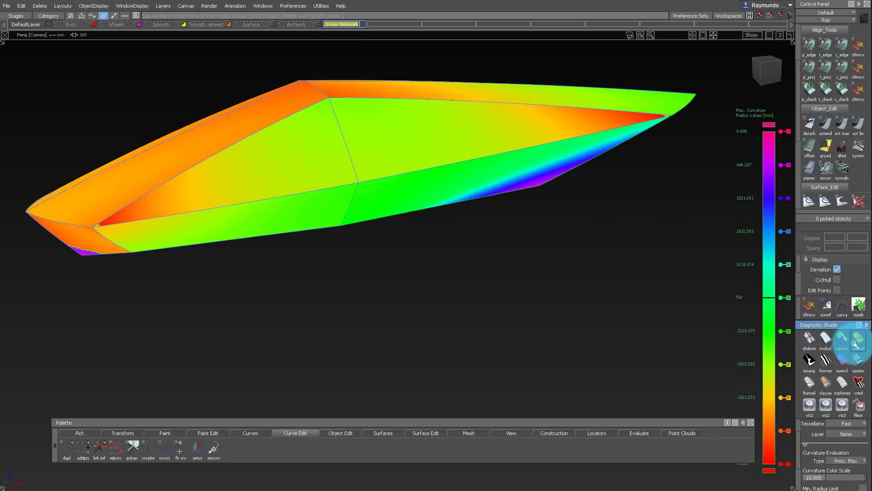
pyautogui.moveTo(430, 136)
pyautogui.keyDown('alt'); pyautogui.keyDown('shift'); pyautogui.mouseDown()
pyautogui.moveTo(337, 79)
pyautogui.moveTo(95, 130)
pyautogui.mouseUp(); pyautogui.keyUp('shift'); pyautogui.keyUp('alt')
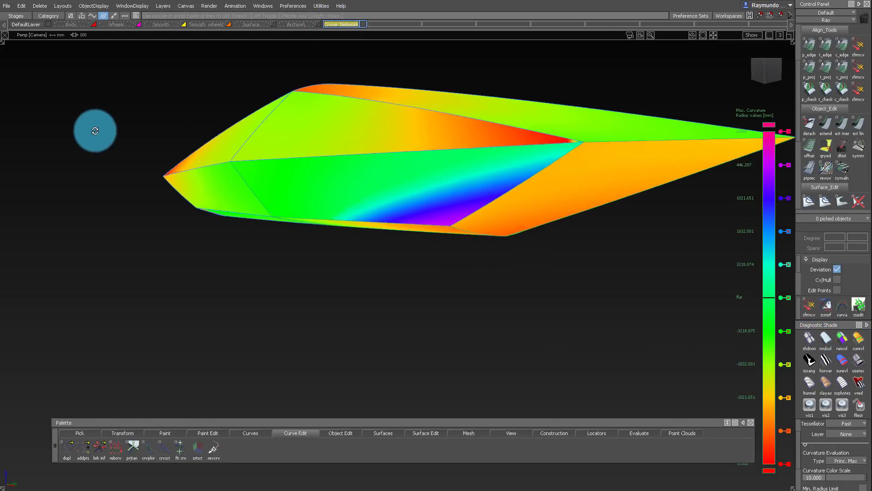
pyautogui.keyDown('alt'); pyautogui.keyDown('shift'); pyautogui.moveTo(94, 130); pyautogui.dragTo(470, 170, button='right'); pyautogui.keyUp('shift'); pyautogui.keyUp('alt')
pyautogui.moveTo(469, 170)
pyautogui.keyDown('alt'); pyautogui.keyDown('shift'); pyautogui.mouseDown()
pyautogui.moveTo(298, 166)
pyautogui.moveTo(432, 174)
pyautogui.mouseUp(); pyautogui.keyUp('shift'); pyautogui.keyUp('alt')
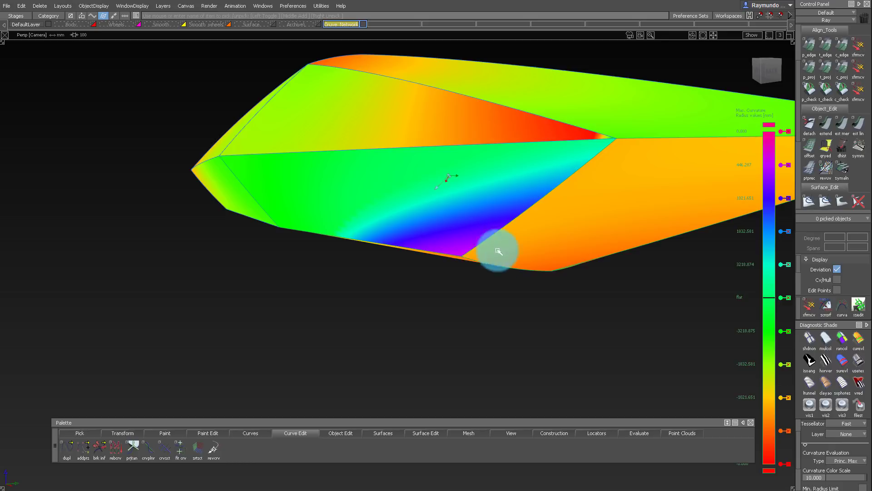
# Examine the curvature shading of the Curve Network body's rear lower side surface from below and along the side
pyautogui.keyDown('alt'); pyautogui.keyDown('shift'); pyautogui.moveTo(499, 251); pyautogui.dragTo(460, 210); pyautogui.keyUp('shift'); pyautogui.keyUp('alt')
pyautogui.keyDown('alt'); pyautogui.keyDown('shift'); pyautogui.moveTo(460, 210); pyautogui.dragTo(627, 183, button='right'); pyautogui.keyUp('shift'); pyautogui.keyUp('alt')
pyautogui.keyDown('alt'); pyautogui.keyDown('shift'); pyautogui.moveTo(627, 183); pyautogui.dragTo(422, 184); pyautogui.keyUp('shift'); pyautogui.keyUp('alt')
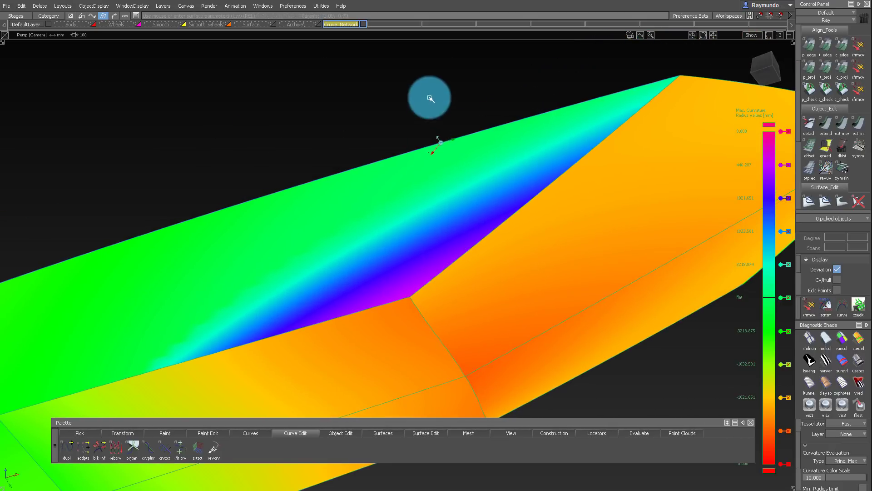
pyautogui.keyDown('alt'); pyautogui.keyDown('shift'); pyautogui.moveTo(430, 98); pyautogui.dragTo(551, 177); pyautogui.keyUp('shift'); pyautogui.keyUp('alt')
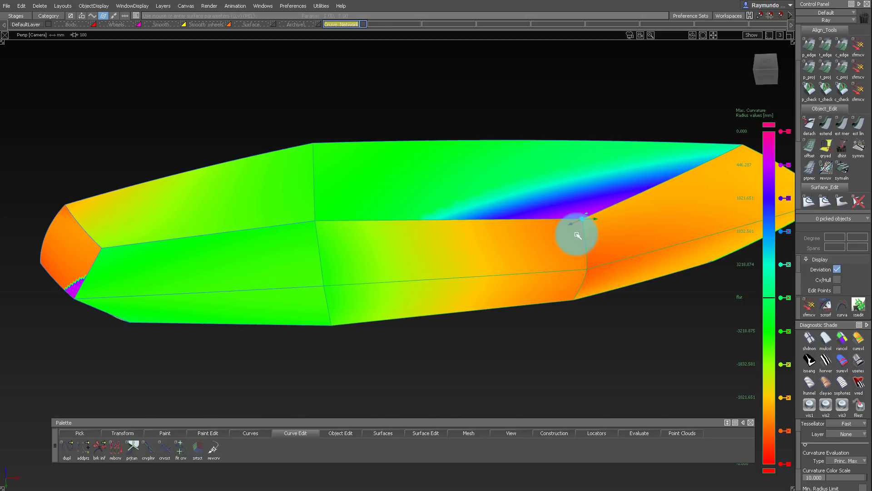
pyautogui.keyDown('alt'); pyautogui.keyDown('shift'); pyautogui.moveTo(418, 189); pyautogui.dragTo(377, 257); pyautogui.keyUp('shift'); pyautogui.keyUp('alt')
pyautogui.keyDown('alt'); pyautogui.keyDown('shift'); pyautogui.moveTo(241, 247); pyautogui.dragTo(218, 203, button='right'); pyautogui.keyUp('shift'); pyautogui.keyUp('alt')
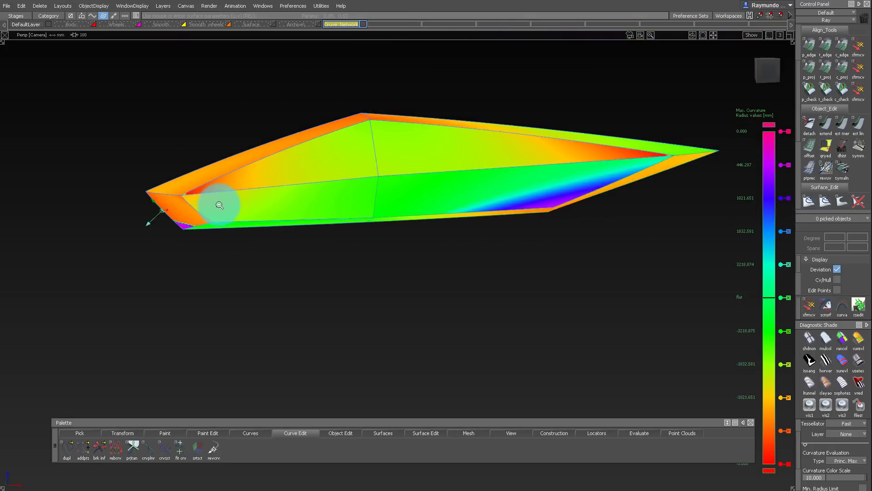
pyautogui.keyDown('alt'); pyautogui.keyDown('shift'); pyautogui.moveTo(218, 203); pyautogui.dragTo(273, 158); pyautogui.keyUp('shift'); pyautogui.keyUp('alt')
pyautogui.keyDown('alt'); pyautogui.keyDown('shift'); pyautogui.moveTo(271, 164); pyautogui.dragTo(300, 210, button='right'); pyautogui.keyUp('shift'); pyautogui.keyUp('alt')
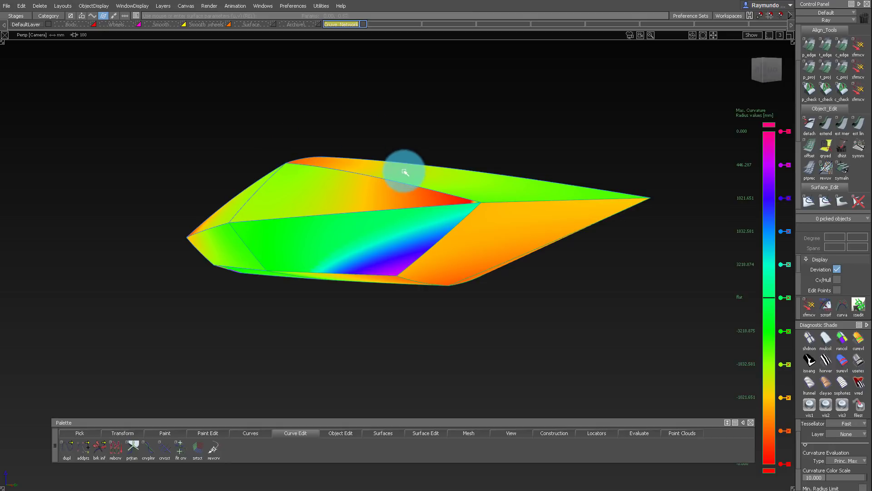
# Compare curvature shading across the Curve Network body's upper side, rear and front surfaces
pyautogui.keyDown('alt'); pyautogui.keyDown('shift'); pyautogui.moveTo(363, 183); pyautogui.dragTo(602, 185); pyautogui.keyUp('shift'); pyautogui.keyUp('alt')
pyautogui.keyDown('alt'); pyautogui.keyDown('shift'); pyautogui.moveTo(371, 153); pyautogui.dragTo(284, 150); pyautogui.keyUp('shift'); pyautogui.keyUp('alt')
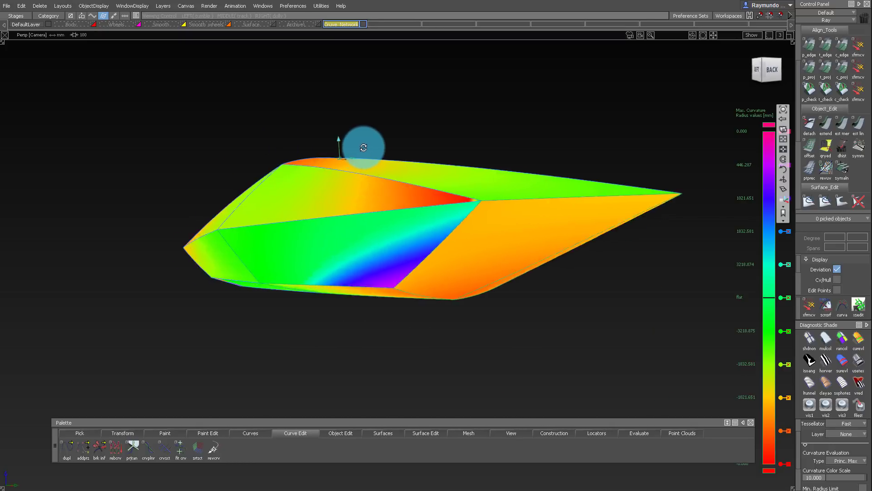
pyautogui.keyDown('alt'); pyautogui.keyDown('shift'); pyautogui.moveTo(363, 148); pyautogui.dragTo(440, 169); pyautogui.keyUp('shift'); pyautogui.keyUp('alt')
pyautogui.keyDown('alt'); pyautogui.keyDown('shift'); pyautogui.moveTo(279, 169); pyautogui.dragTo(185, 171); pyautogui.keyUp('shift'); pyautogui.keyUp('alt')
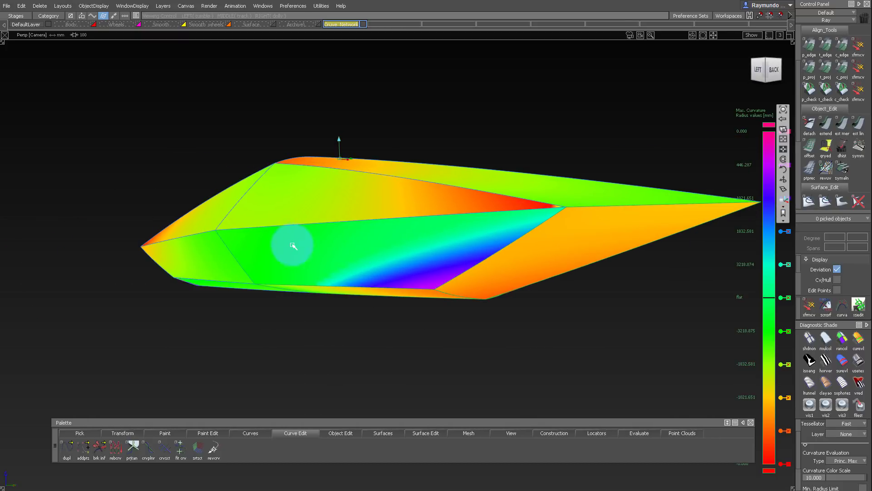
pyautogui.keyDown('alt'); pyautogui.keyDown('shift'); pyautogui.moveTo(485, 229); pyautogui.dragTo(545, 232); pyautogui.keyUp('shift'); pyautogui.keyUp('alt')
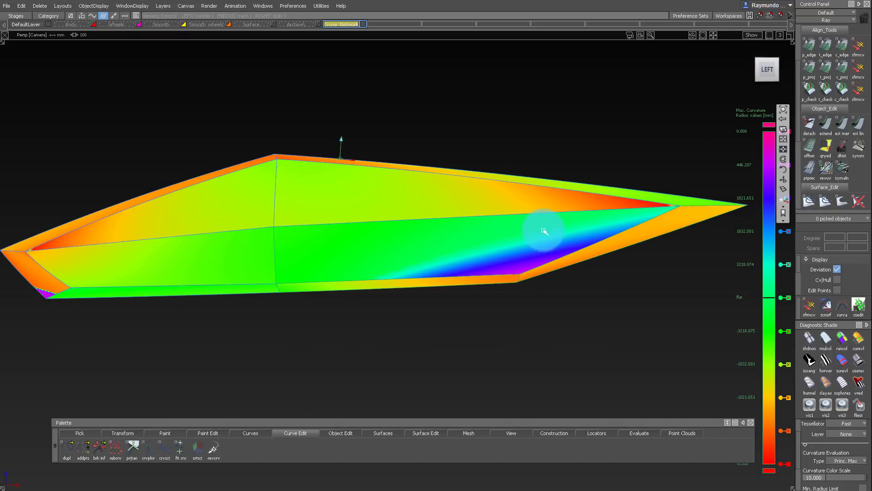
pyautogui.keyDown('alt'); pyautogui.keyDown('shift'); pyautogui.moveTo(639, 162); pyautogui.dragTo(412, 217, button='right'); pyautogui.keyUp('shift'); pyautogui.keyUp('alt')
pyautogui.keyDown('alt'); pyautogui.keyDown('shift'); pyautogui.moveTo(343, 122); pyautogui.dragTo(421, 267); pyautogui.keyUp('shift'); pyautogui.keyUp('alt')
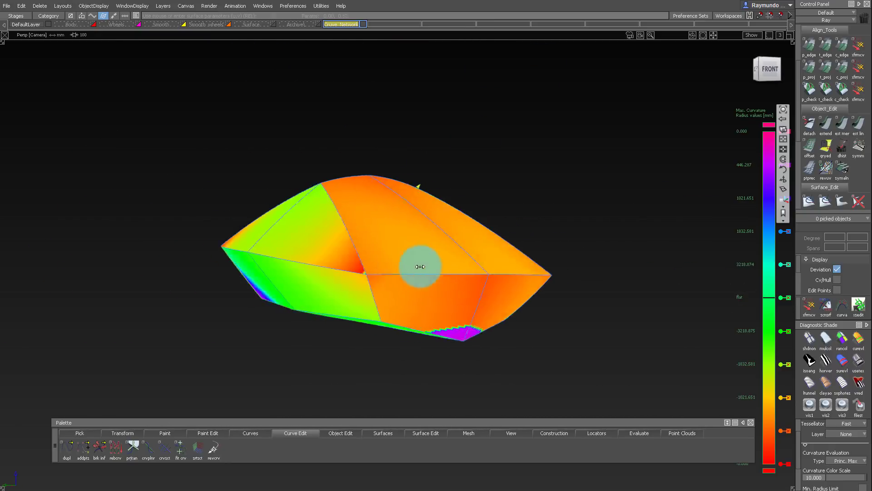
pyautogui.keyDown('alt'); pyautogui.keyDown('shift'); pyautogui.moveTo(336, 239); pyautogui.dragTo(601, 105); pyautogui.keyUp('shift'); pyautogui.keyUp('alt')
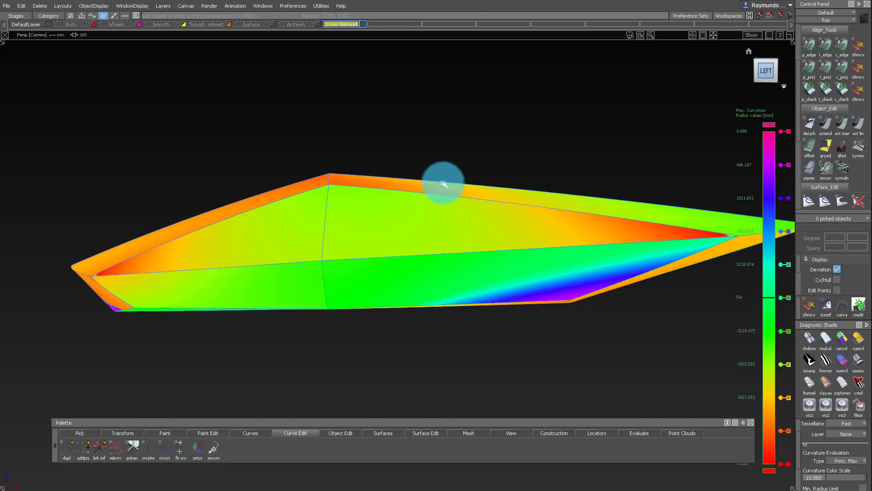
pyautogui.keyDown('alt'); pyautogui.keyDown('shift'); pyautogui.moveTo(444, 184); pyautogui.dragTo(355, 144); pyautogui.keyUp('shift'); pyautogui.keyUp('alt')
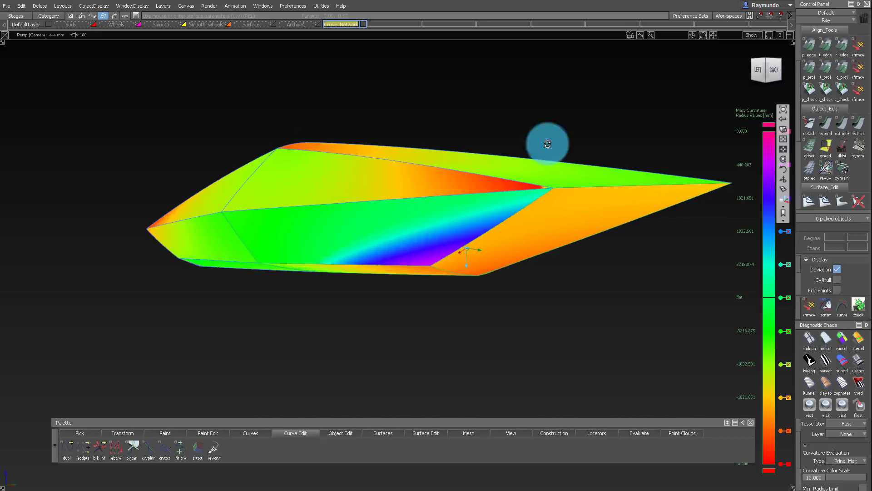
pyautogui.keyDown('alt'); pyautogui.keyDown('shift'); pyautogui.moveTo(547, 144); pyautogui.dragTo(161, 41); pyautogui.keyUp('shift'); pyautogui.keyUp('alt')
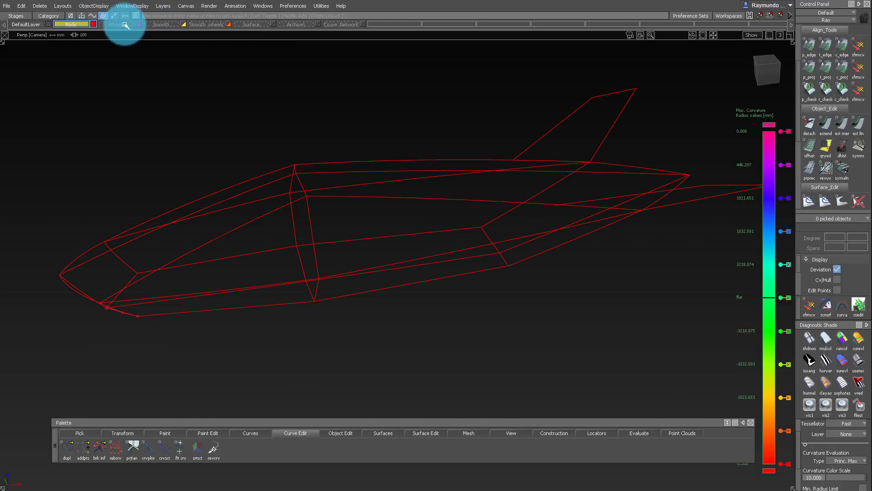
# Switch to the Surface layer and examine the curvature shading of its side, roof and nose surfaces
pyautogui.click(237, 25)
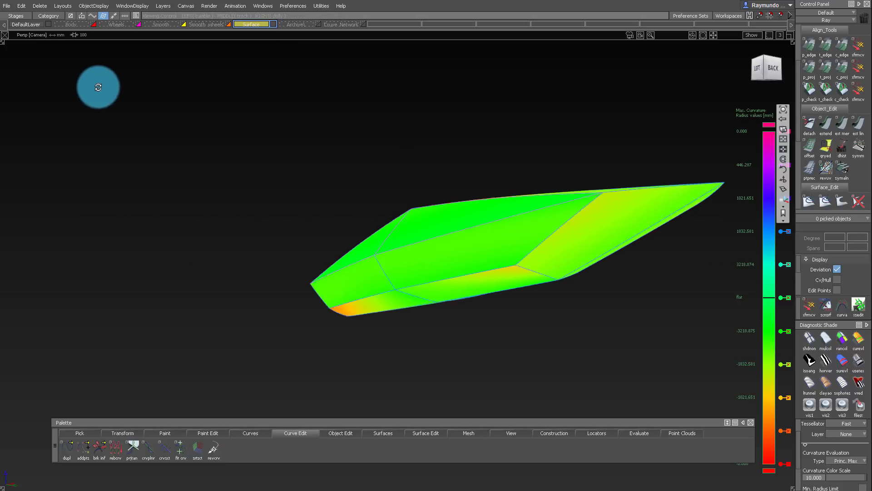
pyautogui.keyDown('alt'); pyautogui.keyDown('shift'); pyautogui.moveTo(506, 160); pyautogui.dragTo(209, 118); pyautogui.keyUp('shift'); pyautogui.keyUp('alt')
pyautogui.keyDown('alt'); pyautogui.keyDown('shift'); pyautogui.moveTo(320, 117); pyautogui.dragTo(155, 190); pyautogui.keyUp('shift'); pyautogui.keyUp('alt')
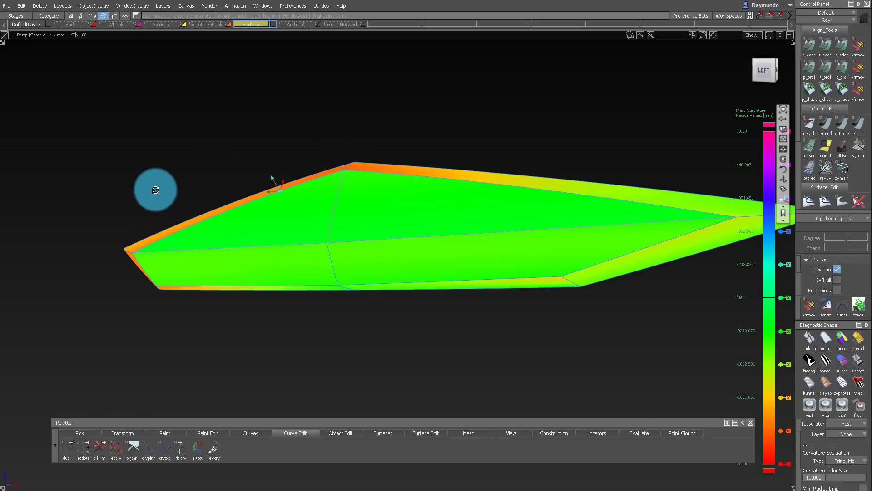
pyautogui.keyDown('alt'); pyautogui.keyDown('shift'); pyautogui.moveTo(146, 254); pyautogui.dragTo(191, 227); pyautogui.keyUp('shift'); pyautogui.keyUp('alt')
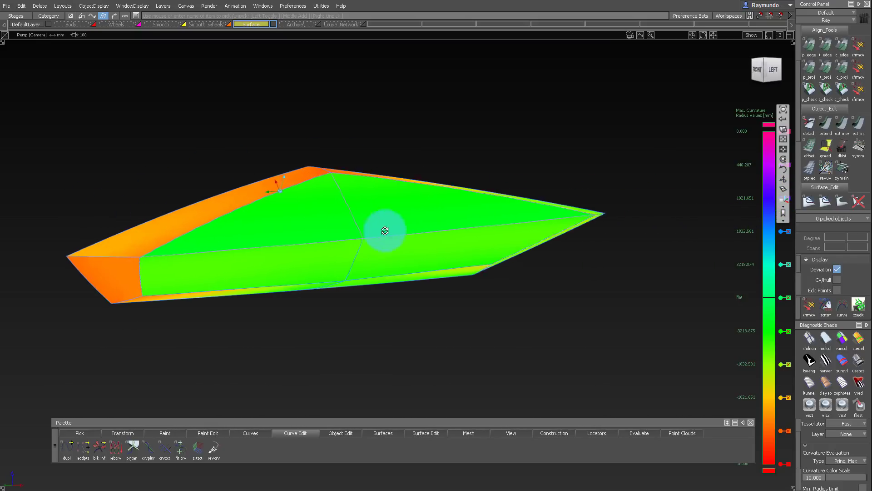
pyautogui.keyDown('alt'); pyautogui.keyDown('shift'); pyautogui.moveTo(385, 231); pyautogui.dragTo(474, 229); pyautogui.keyUp('shift'); pyautogui.keyUp('alt')
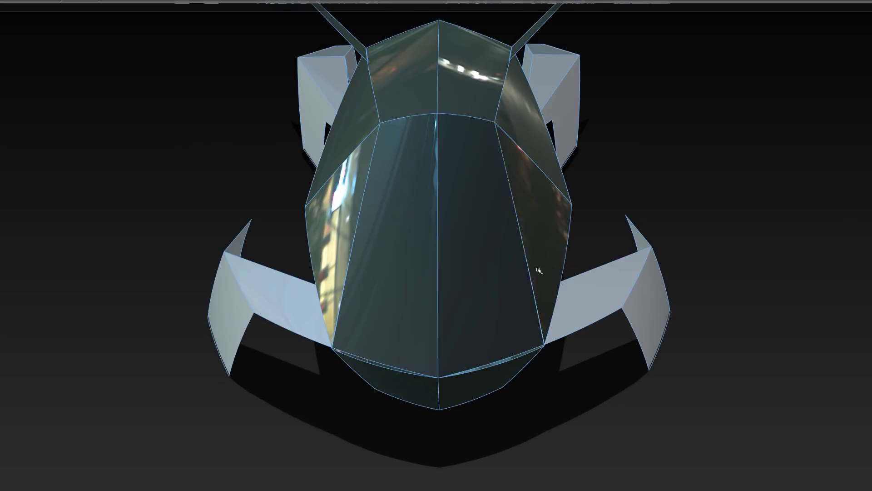
# Pull the windshield's outer edge inward from the side surface and align the nose face's upper edge with the windshield
pyautogui.keyDown('alt'); pyautogui.keyDown('shift'); pyautogui.moveTo(514, 360); pyautogui.dragTo(476, 146); pyautogui.keyUp('shift'); pyautogui.keyUp('alt')
pyautogui.keyDown('alt'); pyautogui.keyDown('shift'); pyautogui.moveTo(559, 128); pyautogui.dragTo(482, 220); pyautogui.keyUp('shift'); pyautogui.keyUp('alt')
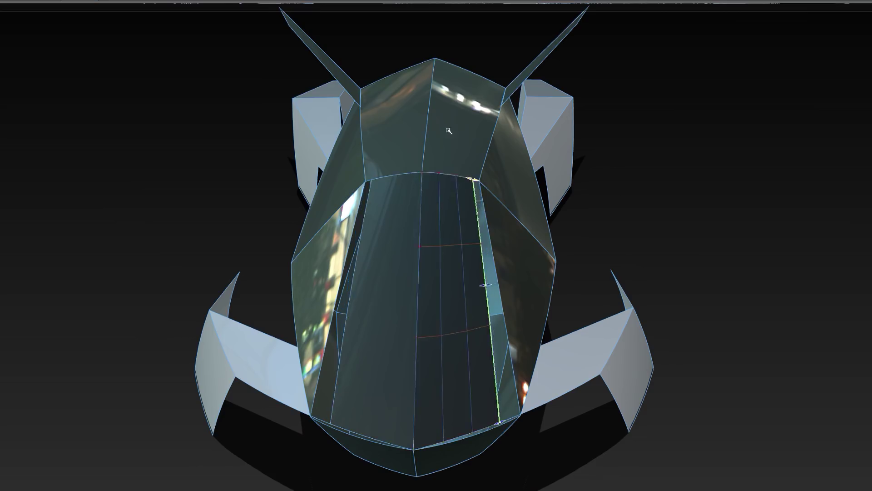
pyautogui.keyDown('alt'); pyautogui.keyDown('shift'); pyautogui.moveTo(449, 131); pyautogui.dragTo(517, 268); pyautogui.keyUp('shift'); pyautogui.keyUp('alt')
pyautogui.click(522, 272)
pyautogui.click(538, 292)
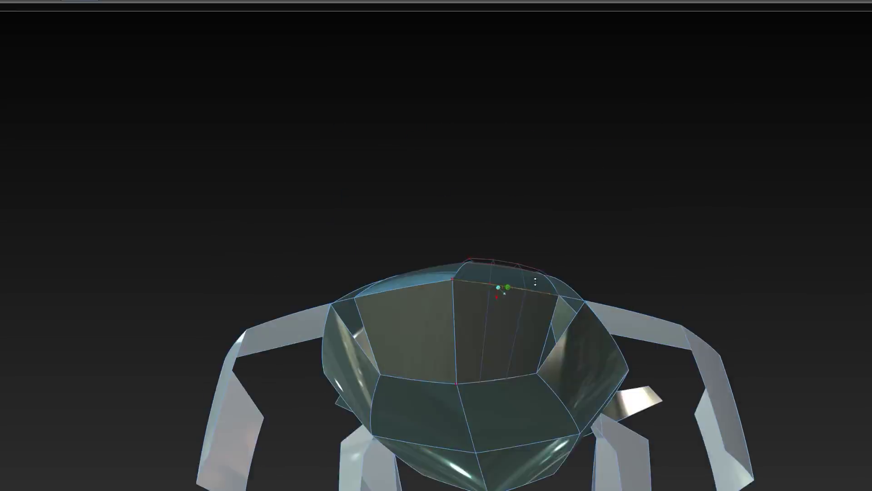
# Align the nose face's lower edge with the front edge of the underbody and check the join
pyautogui.keyDown('alt'); pyautogui.keyDown('shift'); pyautogui.moveTo(512, 273); pyautogui.dragTo(553, 349); pyautogui.keyUp('shift'); pyautogui.keyUp('alt')
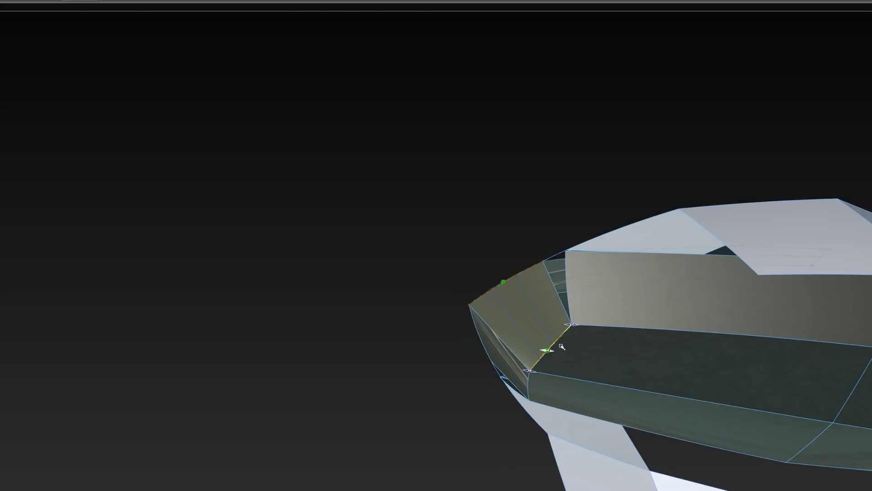
pyautogui.keyDown('alt'); pyautogui.keyDown('shift'); pyautogui.moveTo(831, 233); pyautogui.dragTo(738, 304); pyautogui.keyUp('shift'); pyautogui.keyUp('alt')
pyautogui.click(556, 295)
pyautogui.click(570, 302)
pyautogui.keyDown('alt'); pyautogui.keyDown('shift'); pyautogui.moveTo(570, 302); pyautogui.dragTo(575, 307); pyautogui.keyUp('shift'); pyautogui.keyUp('alt')
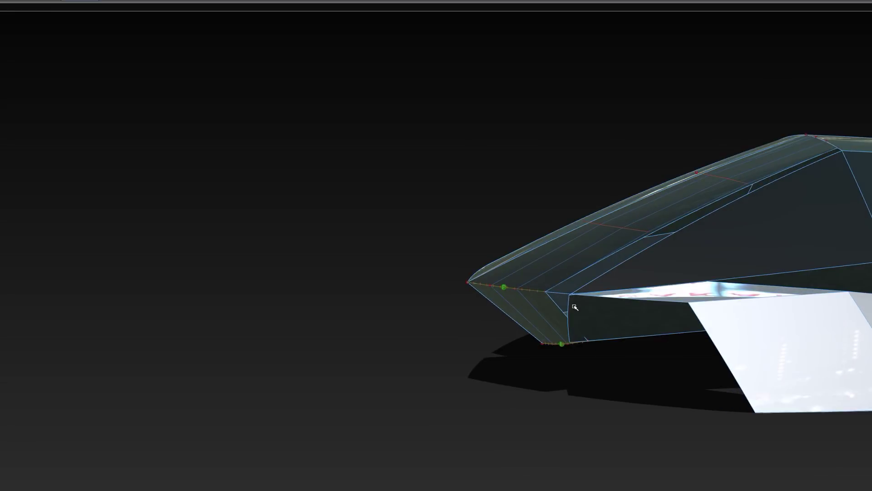
pyautogui.keyDown('alt'); pyautogui.keyDown('shift'); pyautogui.moveTo(587, 343); pyautogui.dragTo(464, 197); pyautogui.keyUp('shift'); pyautogui.keyUp('alt')
pyautogui.keyDown('ctrl'); pyautogui.keyDown('shift'); pyautogui.moveTo(464, 197); pyautogui.dragTo(455, 290); pyautogui.keyUp('shift'); pyautogui.keyUp('ctrl')
pyautogui.keyDown('alt'); pyautogui.keyDown('shift'); pyautogui.moveTo(471, 140); pyautogui.dragTo(334, 318); pyautogui.keyUp('shift'); pyautogui.keyUp('alt')
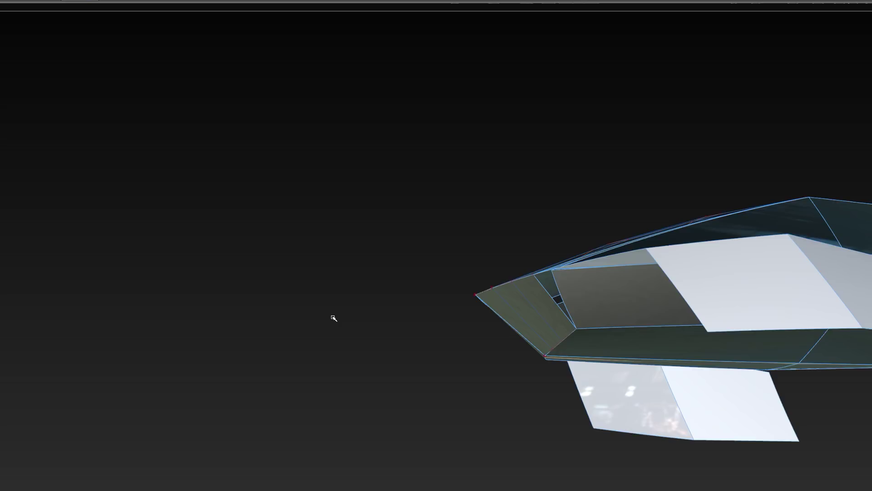
# Pull back the nose face's lower and outer edges to open gaps around it, accepting the removal of construction history
pyautogui.keyDown('alt'); pyautogui.keyDown('shift'); pyautogui.moveTo(334, 319); pyautogui.dragTo(545, 160); pyautogui.keyUp('shift'); pyautogui.keyUp('alt')
pyautogui.keyDown('alt'); pyautogui.keyDown('shift'); pyautogui.moveTo(492, 254); pyautogui.dragTo(253, 245); pyautogui.keyUp('shift'); pyautogui.keyUp('alt')
pyautogui.click(230, 247)
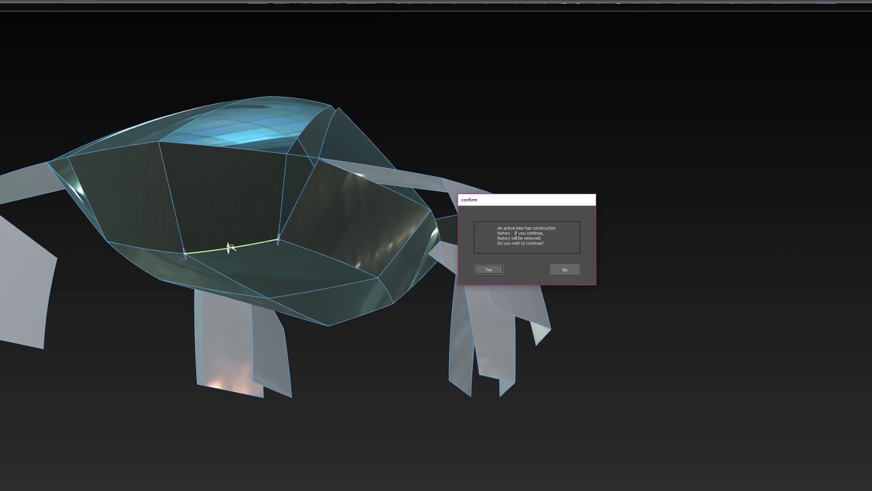
pyautogui.click(489, 269)
pyautogui.keyDown('alt'); pyautogui.keyDown('shift'); pyautogui.moveTo(489, 269); pyautogui.dragTo(317, 213); pyautogui.keyUp('shift'); pyautogui.keyUp('alt')
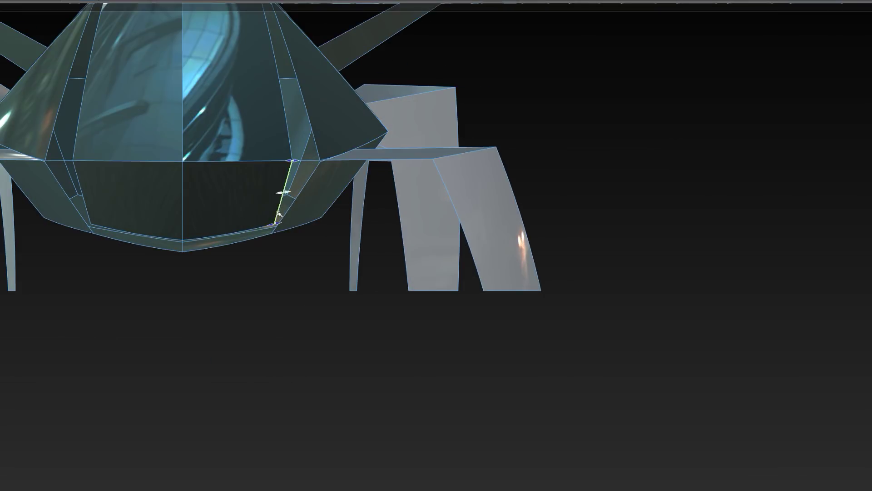
pyautogui.keyDown('alt'); pyautogui.keyDown('shift'); pyautogui.moveTo(289, 185); pyautogui.dragTo(510, 158); pyautogui.keyUp('shift'); pyautogui.keyUp('alt')
pyautogui.keyDown('alt'); pyautogui.keyDown('shift'); pyautogui.moveTo(511, 158); pyautogui.dragTo(452, 117, button='middle'); pyautogui.keyUp('shift'); pyautogui.keyUp('alt')
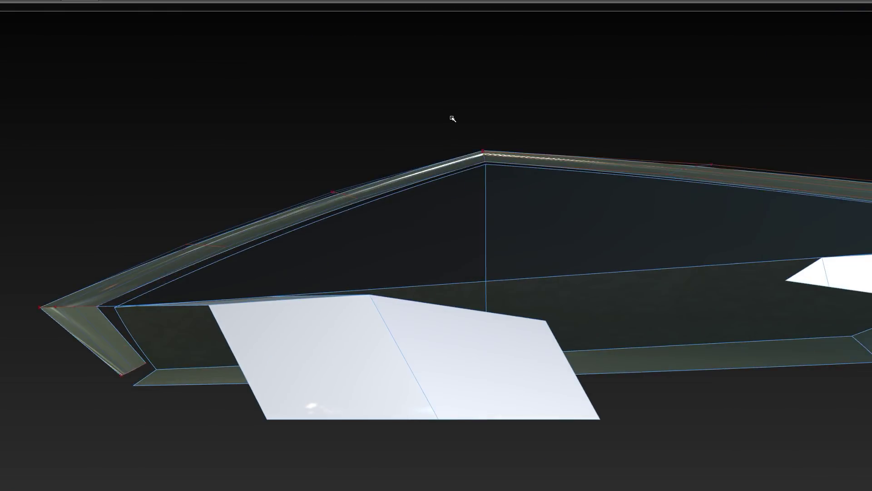
# Move the control points of the nose's upper edge back toward the body along X and adjust their height in Z
pyautogui.moveTo(451, 81); pyautogui.dragTo(557, 237)
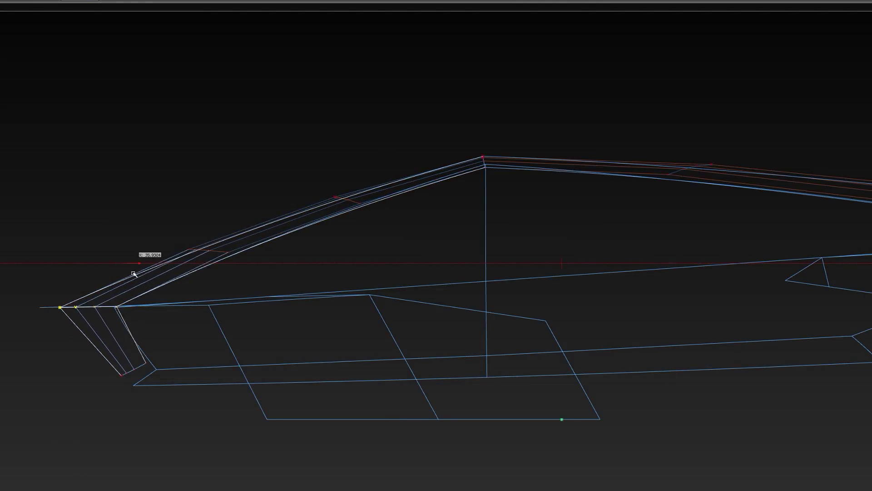
pyautogui.keyDown('alt'); pyautogui.keyDown('shift'); pyautogui.moveTo(157, 229); pyautogui.dragTo(77, 354, button='right'); pyautogui.keyUp('shift'); pyautogui.keyUp('alt')
pyautogui.keyDown('ctrl'); pyautogui.keyDown('shift'); pyautogui.moveTo(77, 353); pyautogui.dragTo(193, 379); pyautogui.keyUp('shift'); pyautogui.keyUp('ctrl')
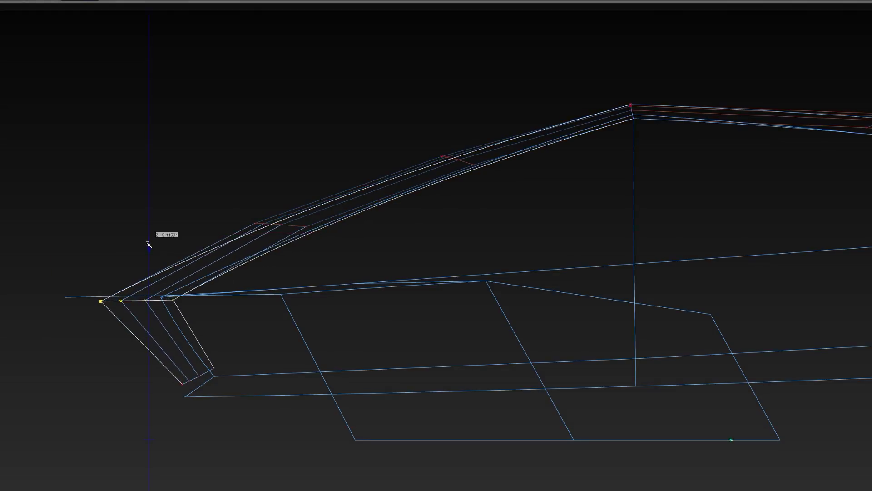
pyautogui.moveTo(184, 204)
pyautogui.keyDown('alt'); pyautogui.keyDown('shift'); pyautogui.mouseDown()
pyautogui.moveTo(631, 244)
pyautogui.moveTo(302, 209)
pyautogui.moveTo(302, 288)
pyautogui.moveTo(467, 294)
pyautogui.moveTo(247, 137)
pyautogui.moveTo(358, 150)
pyautogui.moveTo(293, 200)
pyautogui.mouseUp(); pyautogui.keyUp('shift'); pyautogui.keyUp('alt')
pyautogui.press('5')
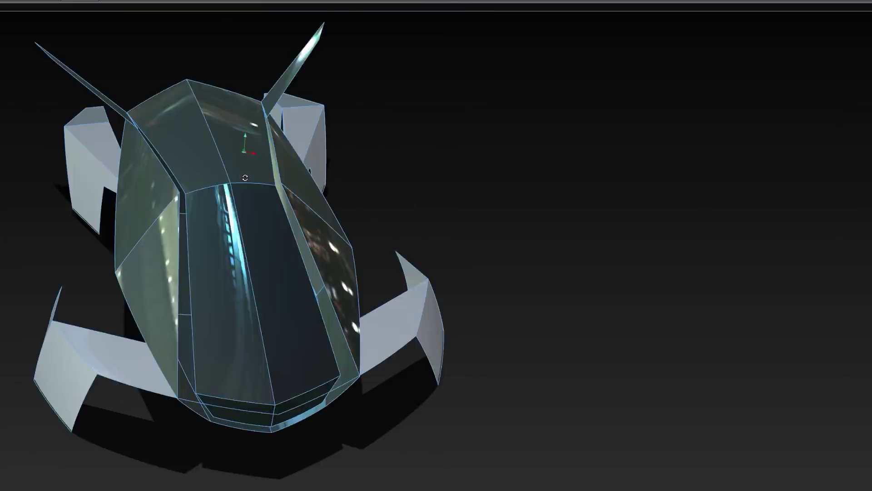
# Bridge the gaps along the roof, windshield and nose with narrow surfaces set to Connect Ends with the crown off
pyautogui.keyDown('alt'); pyautogui.keyDown('shift'); pyautogui.moveTo(293, 200); pyautogui.dragTo(297, 144, button='right'); pyautogui.keyUp('shift'); pyautogui.keyUp('alt')
pyautogui.moveTo(297, 144)
pyautogui.keyDown('alt'); pyautogui.keyDown('shift'); pyautogui.mouseDown()
pyautogui.moveTo(342, 107)
pyautogui.moveTo(311, 114)
pyautogui.moveTo(263, 211)
pyautogui.moveTo(265, 180)
pyautogui.mouseUp(); pyautogui.keyUp('shift'); pyautogui.keyUp('alt')
pyautogui.keyDown('alt'); pyautogui.moveTo(265, 181); pyautogui.dragTo(294, 220, button='middle'); pyautogui.keyUp('alt')
pyautogui.keyDown('alt'); pyautogui.moveTo(308, 274); pyautogui.dragTo(308, 336, button='middle'); pyautogui.keyUp('alt')
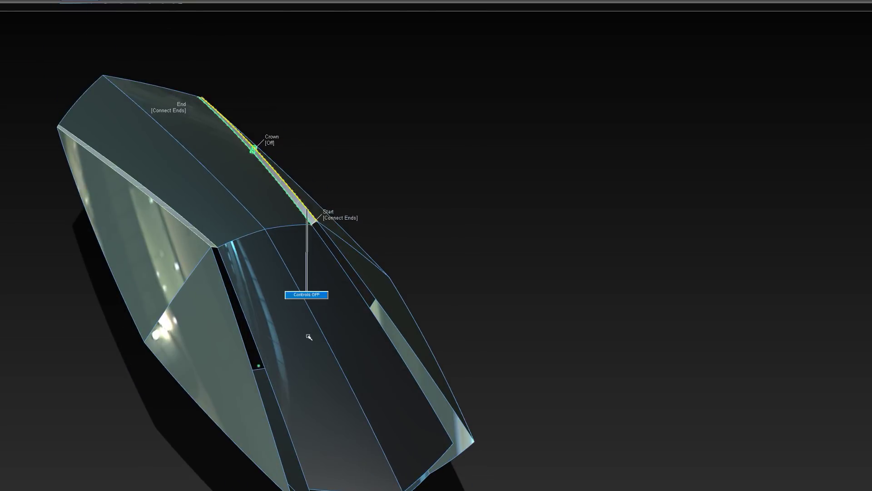
pyautogui.keyDown('alt'); pyautogui.moveTo(328, 248); pyautogui.dragTo(357, 365, button='middle'); pyautogui.keyUp('alt')
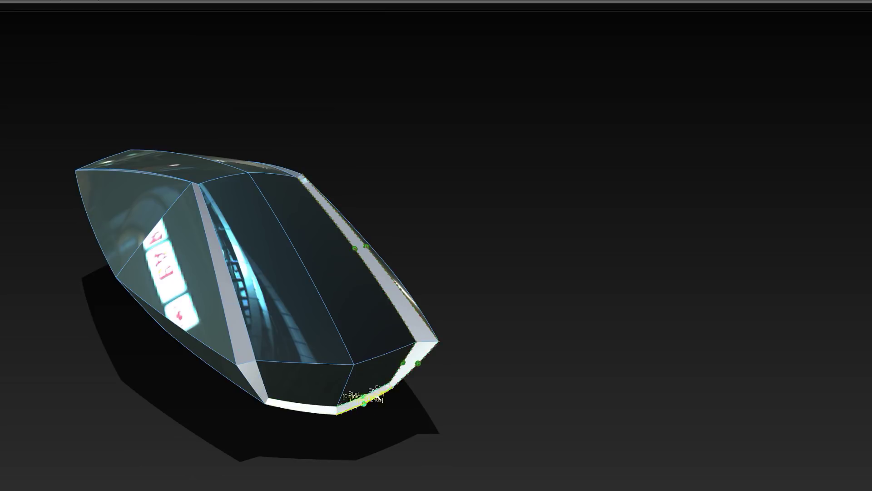
pyautogui.moveTo(378, 398)
pyautogui.keyDown('alt'); pyautogui.mouseDown(button='middle')
pyautogui.moveTo(300, 120)
pyautogui.moveTo(425, 123)
pyautogui.moveTo(397, 331)
pyautogui.moveTo(651, 278)
pyautogui.moveTo(473, 288)
pyautogui.moveTo(196, 198)
pyautogui.moveTo(483, 238)
pyautogui.moveTo(380, 224)
pyautogui.moveTo(318, 123)
pyautogui.moveTo(349, 191)
pyautogui.moveTo(534, 174)
pyautogui.moveTo(342, 52)
pyautogui.moveTo(546, 364)
pyautogui.moveTo(818, 271)
pyautogui.moveTo(774, 320)
pyautogui.moveTo(448, 267)
pyautogui.moveTo(590, 403)
pyautogui.moveTo(547, 298)
pyautogui.moveTo(418, 318)
pyautogui.moveTo(427, 214)
pyautogui.moveTo(356, 241)
pyautogui.moveTo(806, 327)
pyautogui.moveTo(643, 232)
pyautogui.moveTo(495, 195)
pyautogui.moveTo(531, 362)
pyautogui.mouseUp(button='middle'); pyautogui.keyUp('alt')
pyautogui.keyDown('alt'); pyautogui.moveTo(513, 315); pyautogui.dragTo(305, 168, button='middle'); pyautogui.keyUp('alt')
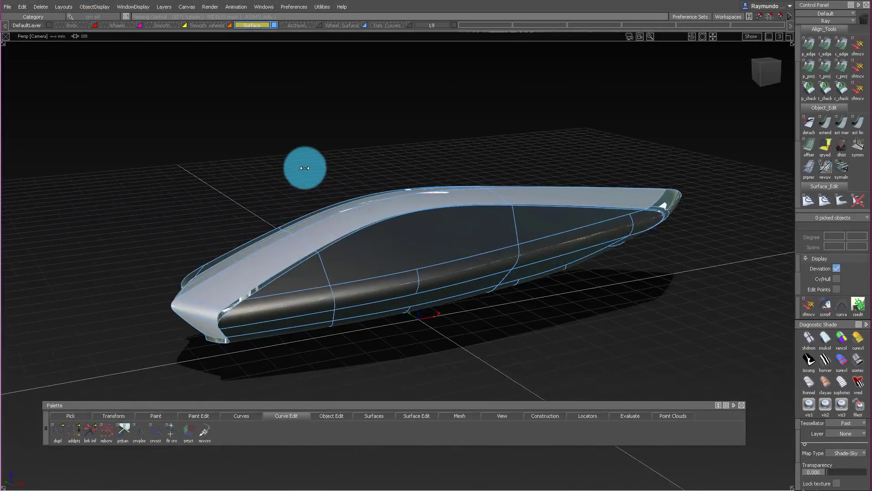
# Isolate the three central roof surfaces by hiding the rest of the body, and clear the selection
pyautogui.keyDown('alt'); pyautogui.keyDown('shift'); pyautogui.moveTo(305, 168); pyautogui.dragTo(519, 146); pyautogui.keyUp('shift'); pyautogui.keyUp('alt')
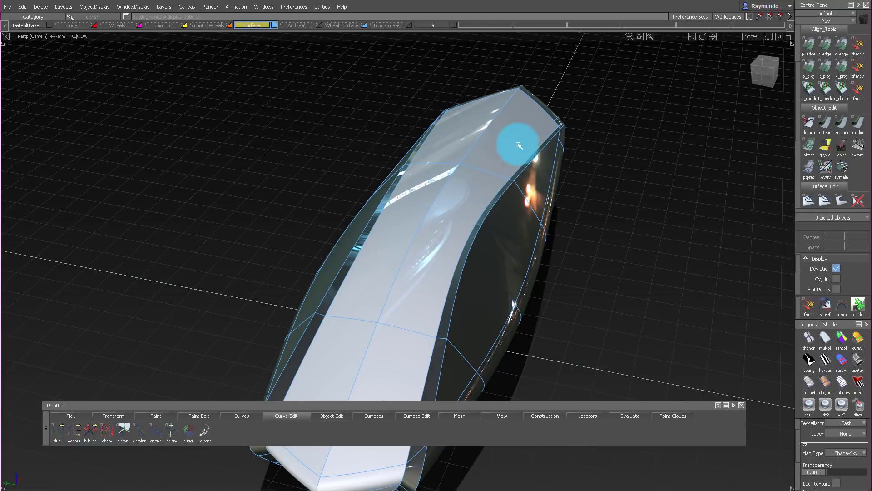
pyautogui.keyDown('alt'); pyautogui.keyDown('shift'); pyautogui.moveTo(406, 341); pyautogui.dragTo(440, 220); pyautogui.keyUp('shift'); pyautogui.keyUp('alt')
pyautogui.click(458, 216)
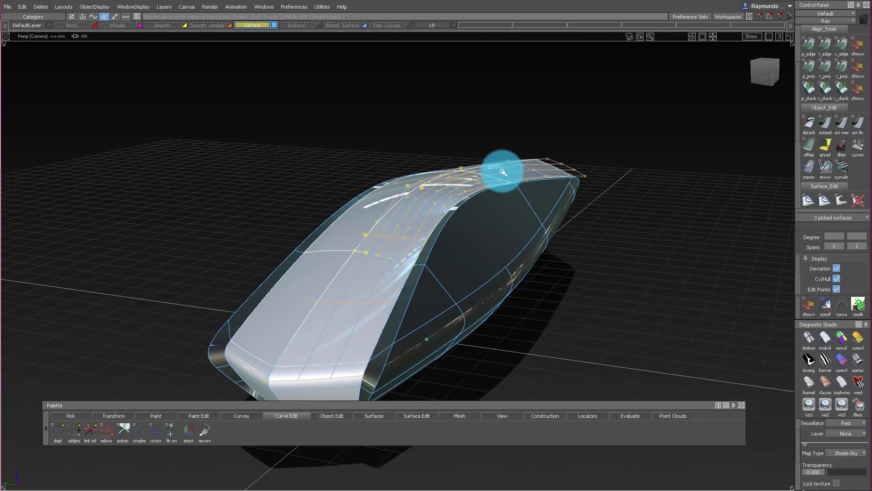
pyautogui.hotkey('alt', 'h')
pyautogui.keyDown('alt'); pyautogui.keyDown('shift'); pyautogui.moveTo(444, 144); pyautogui.dragTo(434, 285); pyautogui.keyUp('shift'); pyautogui.keyUp('alt')
pyautogui.keyDown('ctrl'); pyautogui.keyDown('shift'); pyautogui.moveTo(434, 291); pyautogui.dragTo(435, 74); pyautogui.keyUp('shift'); pyautogui.keyUp('ctrl')
pyautogui.moveTo(337, 152); pyautogui.dragTo(503, 343)
pyautogui.keyDown('ctrl'); pyautogui.keyDown('shift'); pyautogui.moveTo(503, 343); pyautogui.dragTo(504, 139, button='right'); pyautogui.keyUp('shift'); pyautogui.keyUp('ctrl')
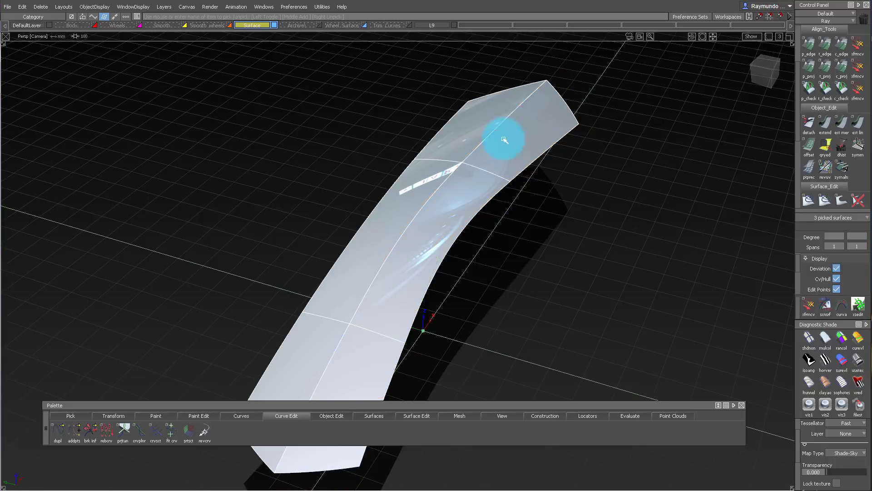
pyautogui.keyDown('alt'); pyautogui.keyDown('shift'); pyautogui.moveTo(452, 243); pyautogui.dragTo(458, 228, button='middle'); pyautogui.keyUp('shift'); pyautogui.keyUp('alt')
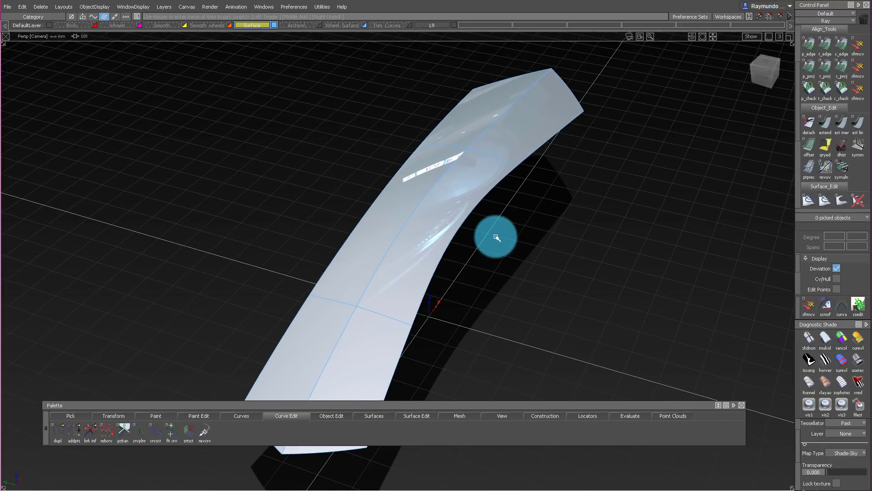
# Delete the middle roof surface and untrim the rear roof surface
pyautogui.moveTo(509, 176)
pyautogui.keyDown('alt'); pyautogui.keyDown('shift'); pyautogui.mouseDown()
pyautogui.moveTo(414, 177)
pyautogui.moveTo(418, 139)
pyautogui.mouseUp(); pyautogui.keyUp('shift'); pyautogui.keyUp('alt')
pyautogui.keyDown('ctrl'); pyautogui.keyDown('shift'); pyautogui.moveTo(417, 139); pyautogui.dragTo(419, 219); pyautogui.keyUp('shift'); pyautogui.keyUp('ctrl')
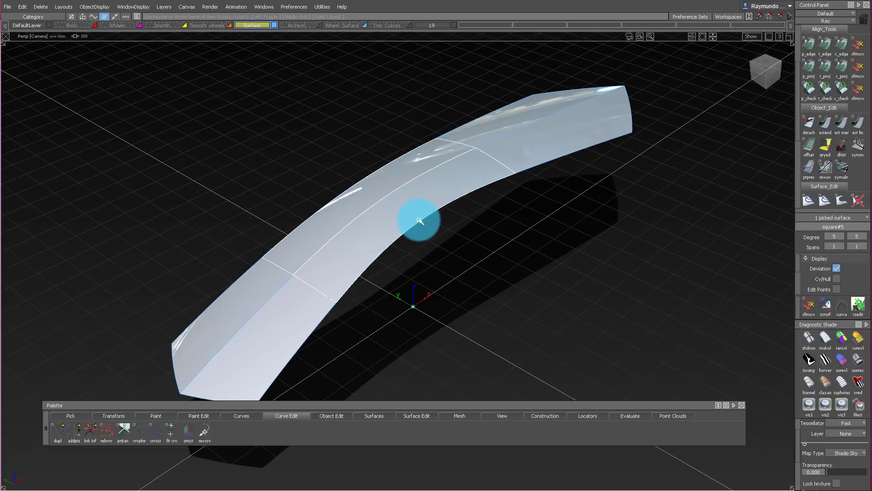
pyautogui.press('Delete')
pyautogui.press('u')
pyautogui.click(500, 152)
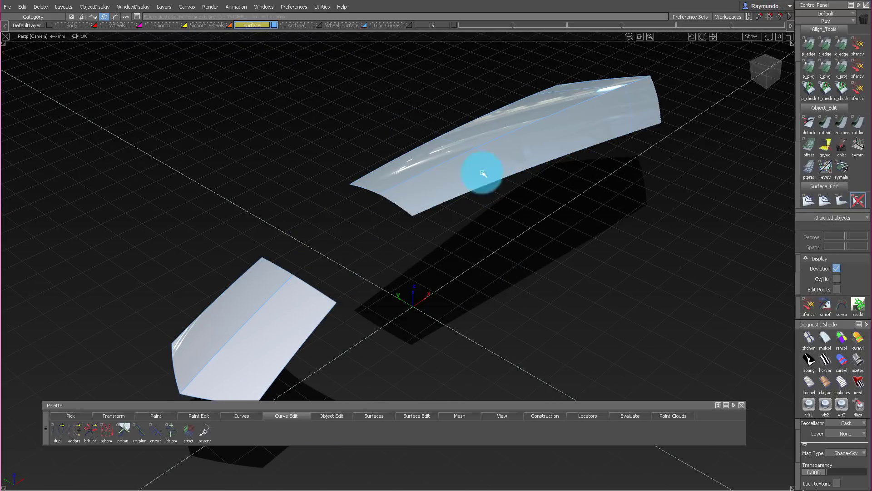
# Untrim the front roof surface so it extends back to the rear roof surface
pyautogui.click(298, 317)
pyautogui.moveTo(240, 121); pyautogui.dragTo(702, 376)
pyautogui.click(497, 258)
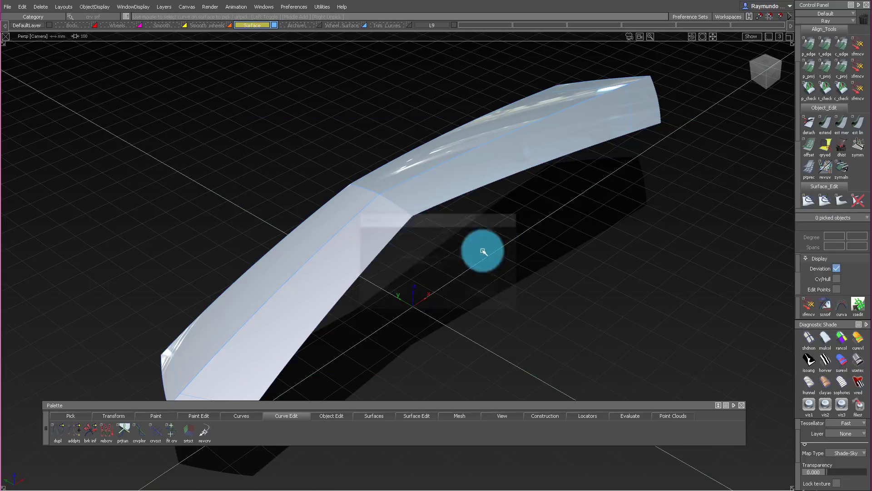
# Delete the leftover trim curves on the front and rear roof surfaces
pyautogui.moveTo(350, 224)
pyautogui.keyDown('alt'); pyautogui.keyDown('shift'); pyautogui.mouseDown()
pyautogui.moveTo(341, 204)
pyautogui.moveTo(397, 188)
pyautogui.moveTo(421, 152)
pyautogui.moveTo(436, 175)
pyautogui.mouseUp(); pyautogui.keyUp('shift'); pyautogui.keyUp('alt')
pyautogui.press('s')
pyautogui.keyDown('alt'); pyautogui.keyDown('shift'); pyautogui.moveTo(436, 175); pyautogui.dragTo(444, 353, button='right'); pyautogui.keyUp('shift'); pyautogui.keyUp('alt')
pyautogui.keyDown('alt'); pyautogui.keyDown('shift'); pyautogui.moveTo(409, 231); pyautogui.dragTo(389, 249, button='right'); pyautogui.keyUp('shift'); pyautogui.keyUp('alt')
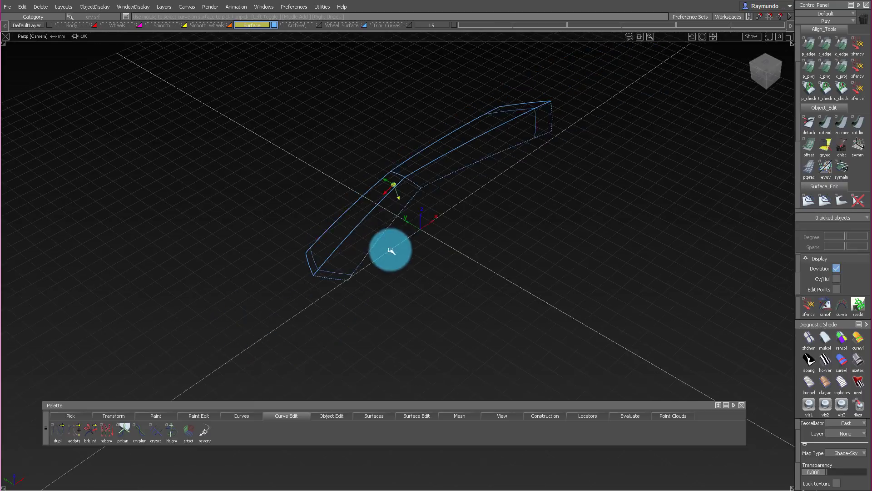
pyautogui.keyDown('alt'); pyautogui.keyDown('shift'); pyautogui.moveTo(390, 249); pyautogui.dragTo(487, 273); pyautogui.keyUp('shift'); pyautogui.keyUp('alt')
pyautogui.keyDown('ctrl'); pyautogui.keyDown('shift'); pyautogui.moveTo(496, 269); pyautogui.dragTo(395, 164); pyautogui.keyUp('shift'); pyautogui.keyUp('ctrl')
pyautogui.moveTo(170, 103); pyautogui.dragTo(694, 321)
pyautogui.press('Delete')
pyautogui.press('Return')
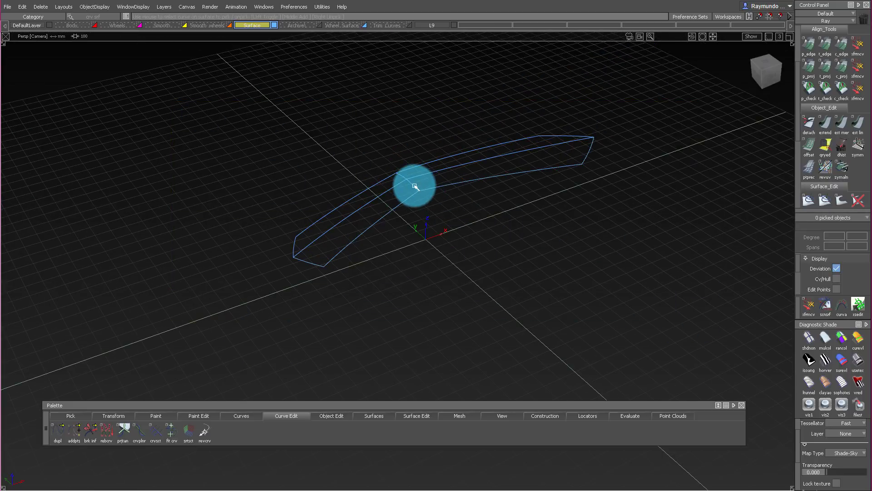
# Place isoparametric cut curves across the front roof surface and the rear roof surface, one on each side of their shared edge
pyautogui.moveTo(412, 185)
pyautogui.keyDown('alt'); pyautogui.keyDown('shift'); pyautogui.mouseDown()
pyautogui.moveTo(555, 133)
pyautogui.moveTo(448, 268)
pyautogui.moveTo(417, 184)
pyautogui.moveTo(377, 225)
pyautogui.moveTo(399, 259)
pyautogui.moveTo(404, 198)
pyautogui.mouseUp(); pyautogui.keyUp('shift'); pyautogui.keyUp('alt')
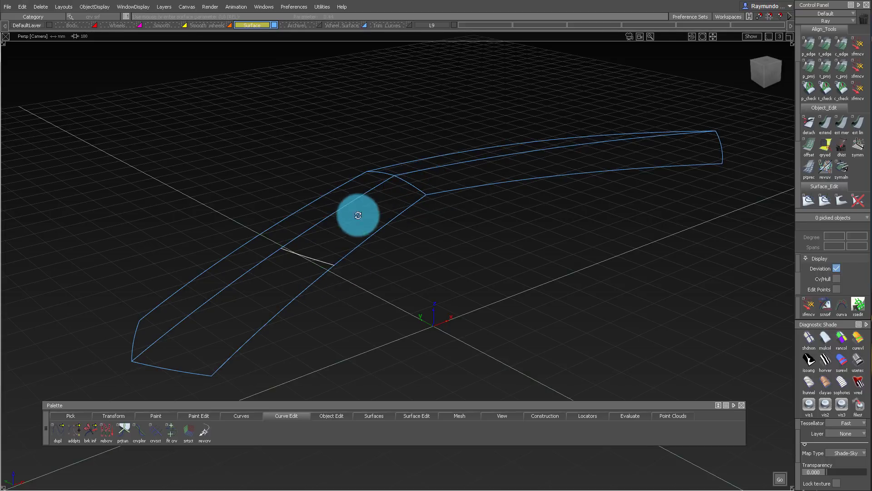
pyautogui.keyDown('alt'); pyautogui.keyDown('shift'); pyautogui.moveTo(358, 216); pyautogui.dragTo(426, 230); pyautogui.keyUp('shift'); pyautogui.keyUp('alt')
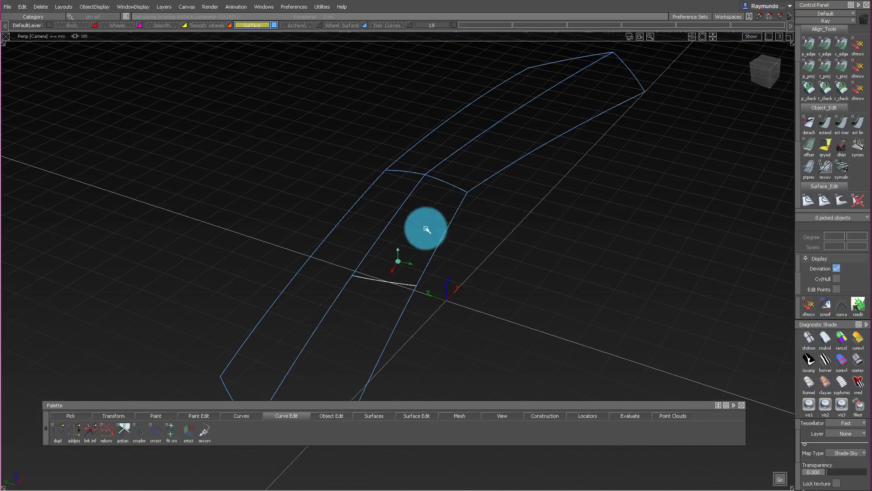
pyautogui.click(342, 415)
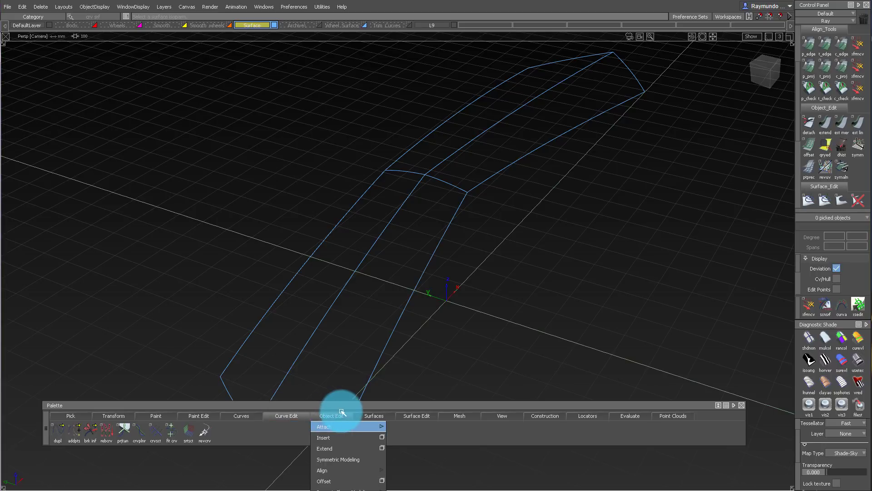
pyautogui.click(343, 441)
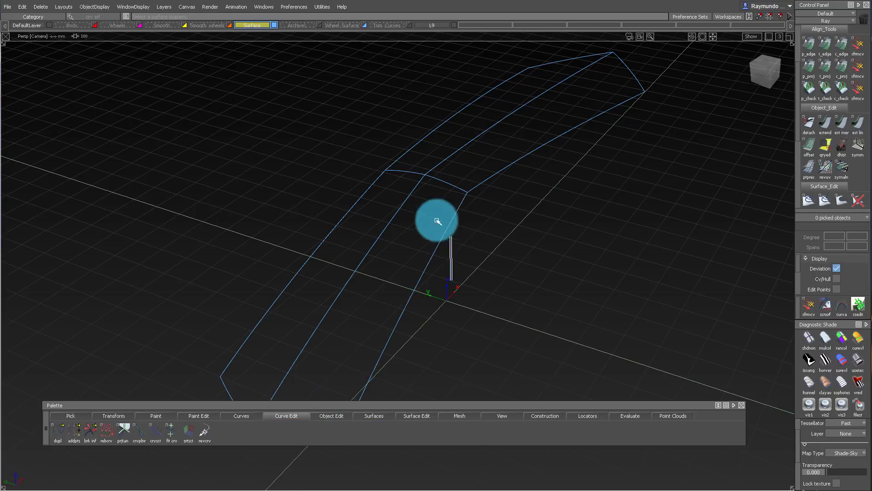
pyautogui.click(461, 184)
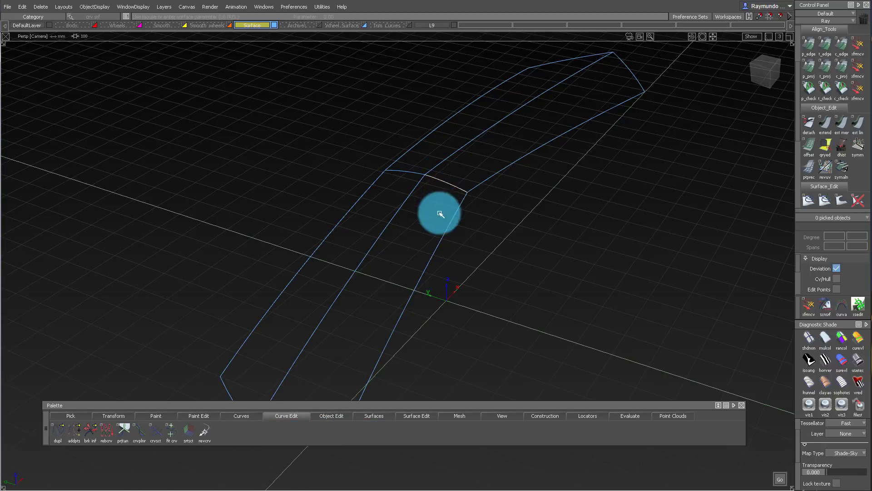
pyautogui.keyDown('alt'); pyautogui.keyDown('shift'); pyautogui.moveTo(492, 156); pyautogui.dragTo(291, 224); pyautogui.keyUp('shift'); pyautogui.keyUp('alt')
pyautogui.press('space')
pyautogui.click(529, 234)
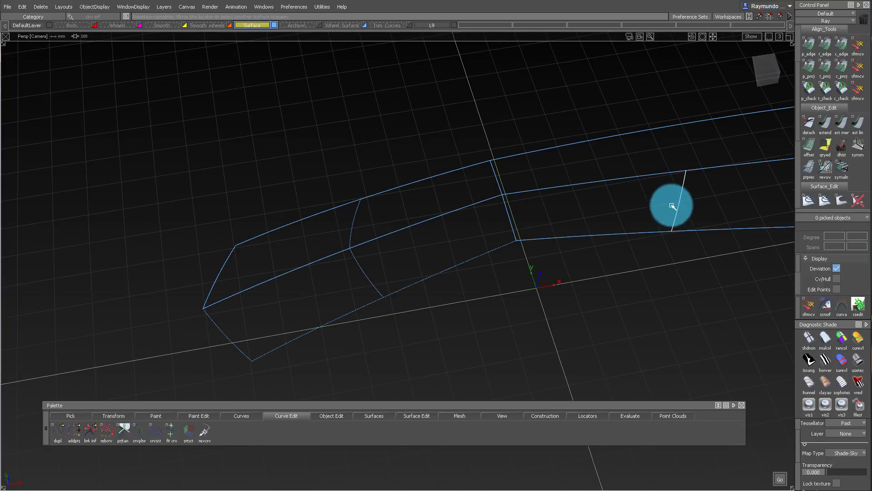
pyautogui.moveTo(672, 206)
pyautogui.keyDown('alt'); pyautogui.keyDown('shift'); pyautogui.mouseDown()
pyautogui.moveTo(458, 241)
pyautogui.moveTo(575, 299)
pyautogui.moveTo(616, 105)
pyautogui.mouseUp(); pyautogui.keyUp('shift'); pyautogui.keyUp('alt')
pyautogui.press('space')
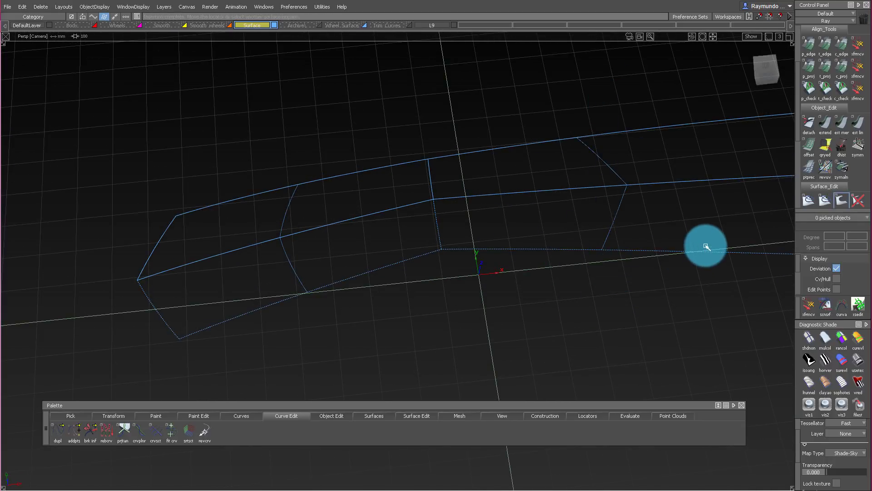
# Trim away the adjoining ends of the rear and front roof surfaces at the isoparametric cut curves, leaving a gap between them
pyautogui.click(500, 244)
pyautogui.press('space')
pyautogui.click(233, 274)
pyautogui.press('space')
# Create two blend curves across the roof gap, one along the outer edge and one along the centre line
pyautogui.keyDown('alt'); pyautogui.keyDown('shift'); pyautogui.moveTo(233, 274); pyautogui.dragTo(321, 244); pyautogui.keyUp('shift'); pyautogui.keyUp('alt')
pyautogui.keyDown('ctrl'); pyautogui.keyDown('shift'); pyautogui.moveTo(306, 276); pyautogui.dragTo(305, 296); pyautogui.keyUp('shift'); pyautogui.keyUp('ctrl')
pyautogui.click(316, 293)
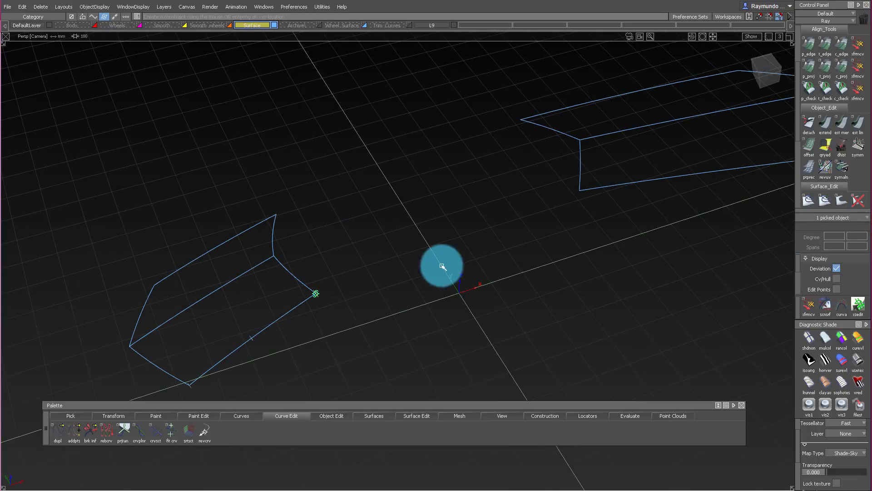
pyautogui.click(584, 189)
pyautogui.moveTo(274, 256); pyautogui.dragTo(322, 273)
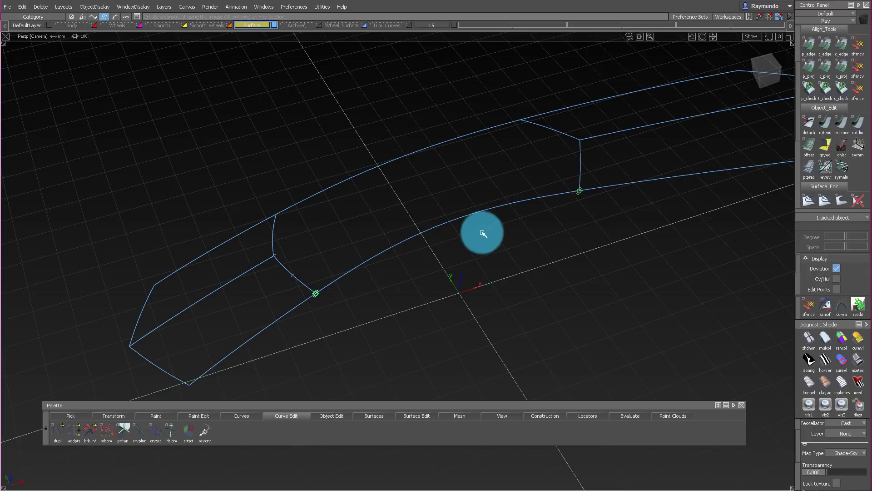
pyautogui.click(587, 139)
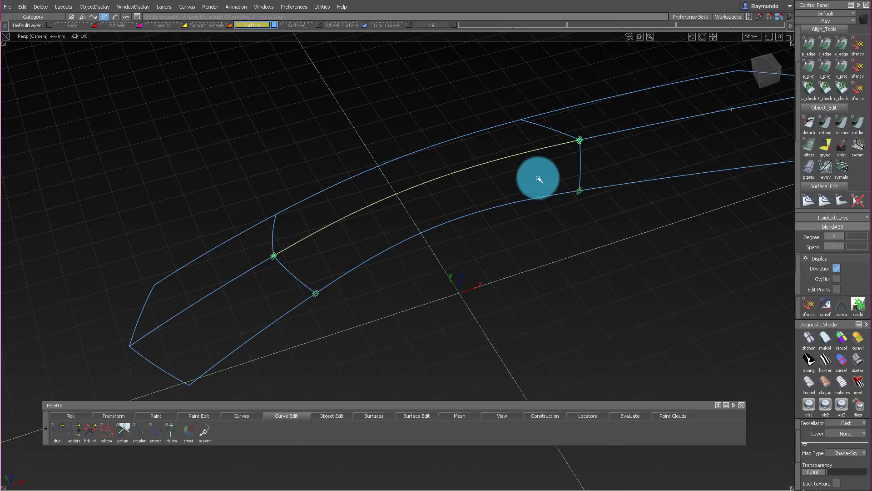
# Build a Square surface in the roof gap from the two trimmed edges and the two blend curves
pyautogui.keyDown('ctrl'); pyautogui.keyDown('shift'); pyautogui.moveTo(459, 311); pyautogui.dragTo(459, 241); pyautogui.keyUp('shift'); pyautogui.keyUp('ctrl')
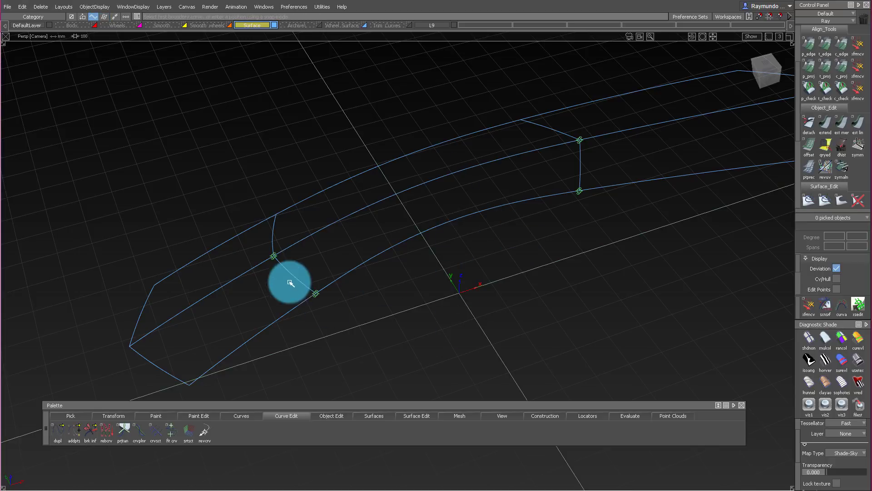
pyautogui.click(305, 285)
pyautogui.click(365, 210)
pyautogui.click(429, 228)
pyautogui.click(580, 160)
pyautogui.keyDown('ctrl'); pyautogui.keyDown('shift'); pyautogui.moveTo(551, 290); pyautogui.dragTo(556, 154); pyautogui.keyUp('shift'); pyautogui.keyUp('ctrl')
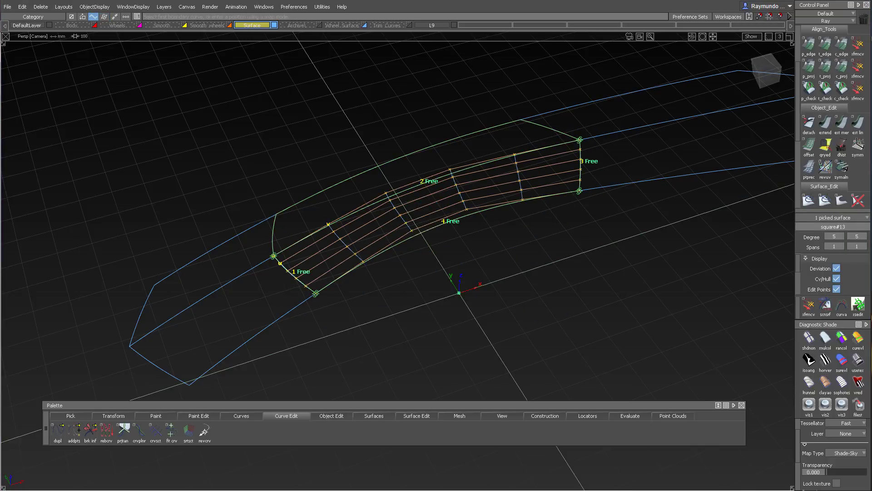
# Set the Square surface's boundaries 1 and 3 to G2 Curvature, leave the tool and shade the model
pyautogui.moveTo(734, 71); pyautogui.dragTo(641, 110)
pyautogui.click(645, 136)
pyautogui.click(646, 178)
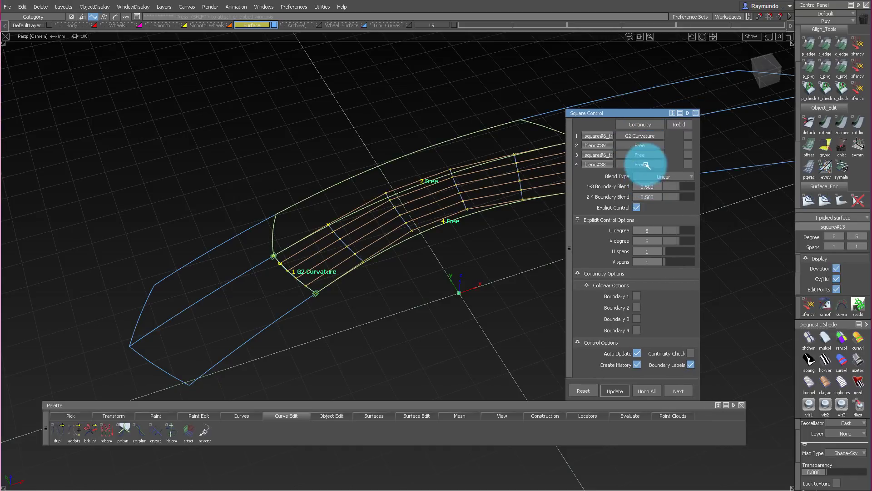
pyautogui.click(646, 155)
pyautogui.click(649, 197)
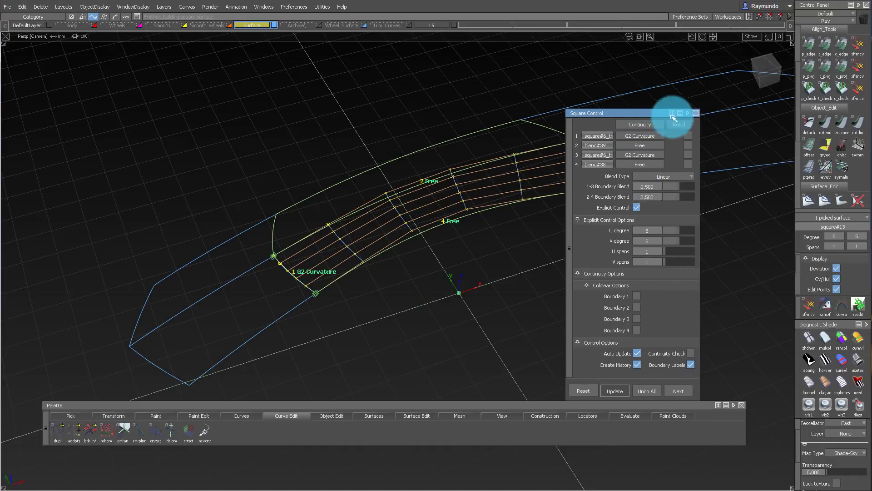
pyautogui.moveTo(652, 114); pyautogui.dragTo(676, 220)
pyautogui.keyDown('ctrl'); pyautogui.keyDown('shift'); pyautogui.moveTo(727, 275); pyautogui.dragTo(716, 223); pyautogui.keyUp('shift'); pyautogui.keyUp('ctrl')
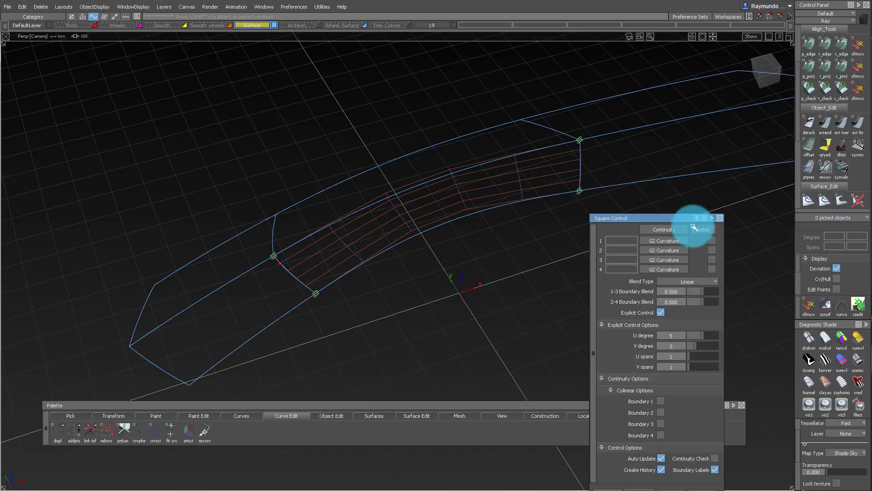
pyautogui.click(423, 206)
pyautogui.click(502, 236)
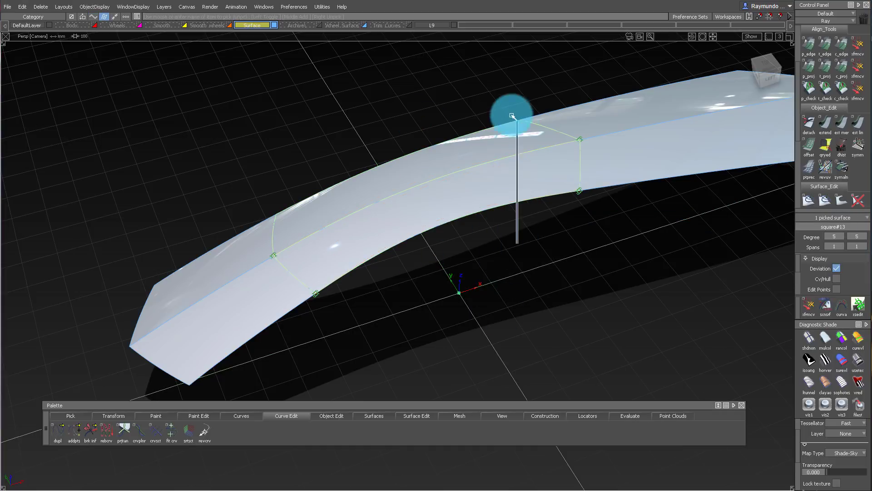
# Delete the blend curves and the bridging Square surface, and untrim the rear and front roof surfaces
pyautogui.moveTo(230, 142); pyautogui.dragTo(633, 331)
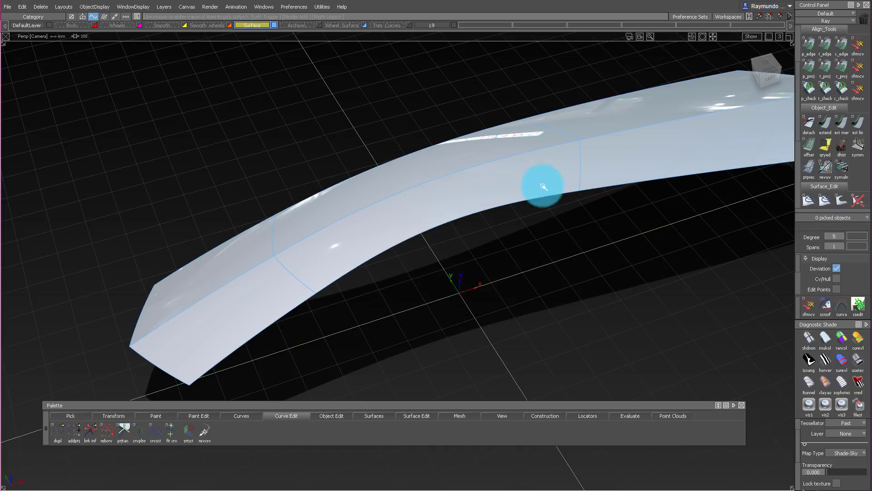
pyautogui.moveTo(502, 217); pyautogui.dragTo(503, 147)
pyautogui.press('Delete')
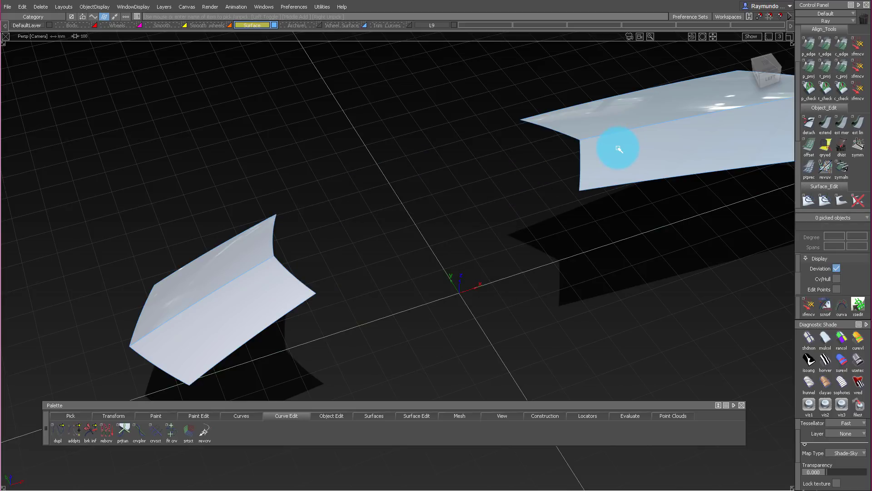
pyautogui.moveTo(618, 148); pyautogui.dragTo(617, 127)
pyautogui.moveTo(276, 333); pyautogui.dragTo(276, 255)
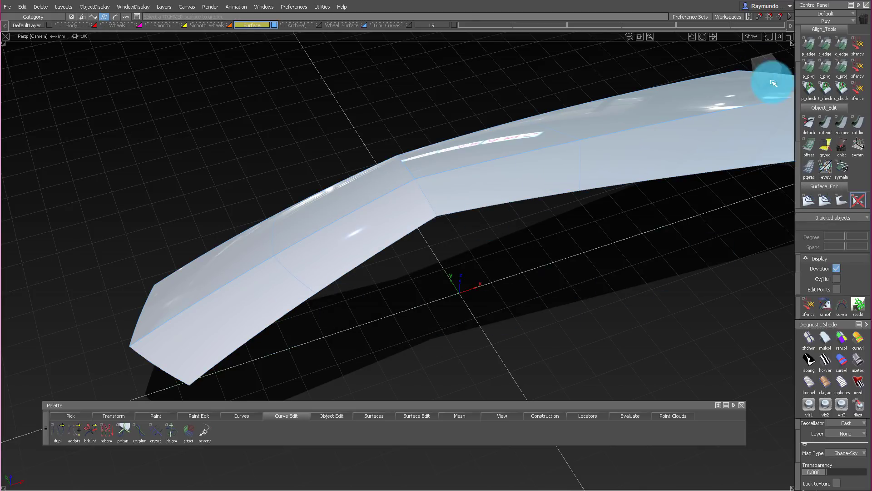
# Draw two straight lines in the left side view, one slanting forward across the front roof surface and one slanting rearward across the rear
pyautogui.keyDown('alt'); pyautogui.keyDown('shift'); pyautogui.moveTo(774, 83); pyautogui.dragTo(605, 223); pyautogui.keyUp('shift'); pyautogui.keyUp('alt')
pyautogui.keyDown('alt'); pyautogui.keyDown('shift'); pyautogui.click(766, 64); pyautogui.keyUp('shift'); pyautogui.keyUp('alt')
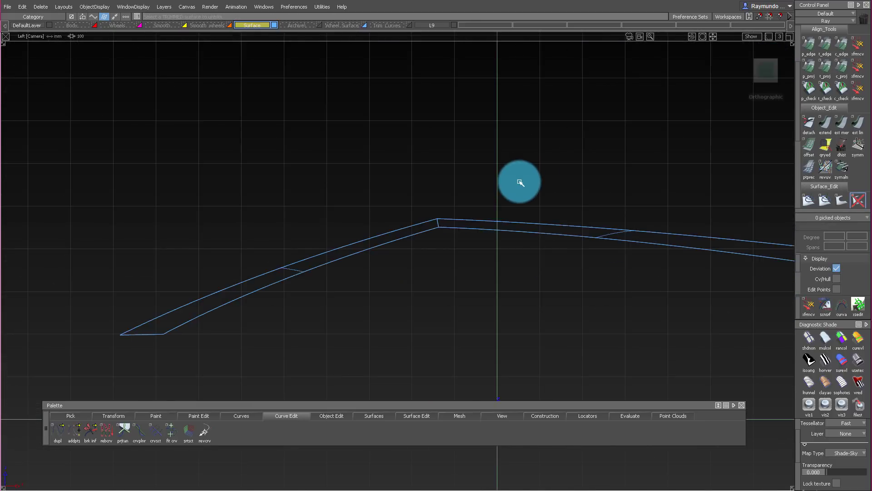
pyautogui.keyDown('alt'); pyautogui.keyDown('shift'); pyautogui.moveTo(467, 232); pyautogui.dragTo(442, 210, button='middle'); pyautogui.keyUp('shift'); pyautogui.keyUp('alt')
pyautogui.keyDown('ctrl'); pyautogui.keyDown('shift'); pyautogui.moveTo(382, 333); pyautogui.dragTo(362, 271, button='middle'); pyautogui.keyUp('shift'); pyautogui.keyUp('ctrl')
pyautogui.keyDown('ctrl'); pyautogui.keyDown('alt'); pyautogui.click(318, 237); pyautogui.keyUp('alt'); pyautogui.keyUp('ctrl')
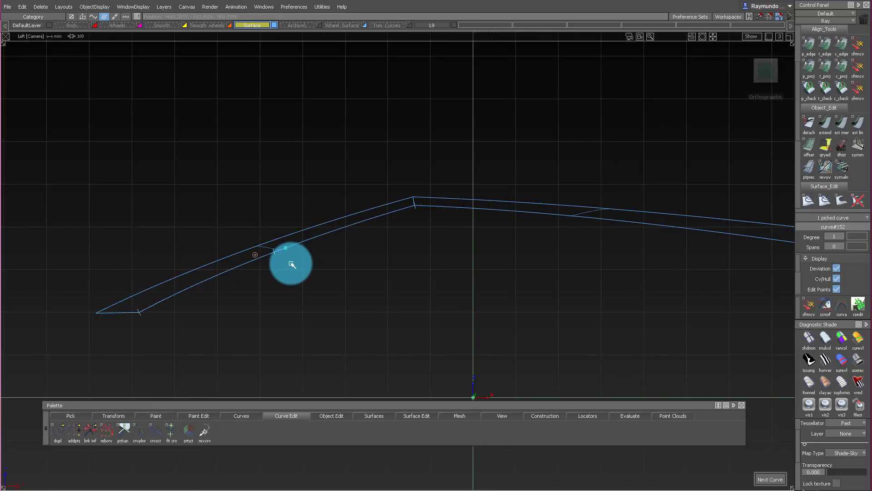
pyautogui.keyDown('ctrl'); pyautogui.keyDown('shift'); pyautogui.moveTo(293, 267); pyautogui.dragTo(336, 334); pyautogui.keyUp('shift'); pyautogui.keyUp('ctrl')
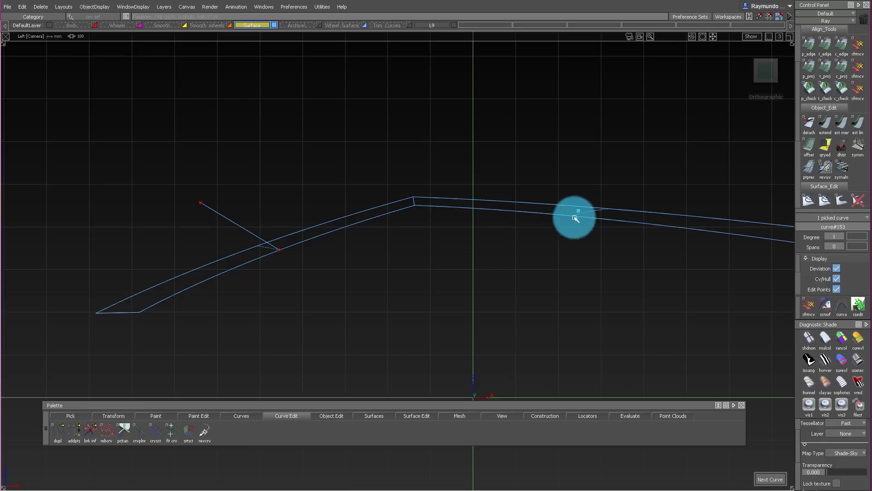
pyautogui.click(592, 214)
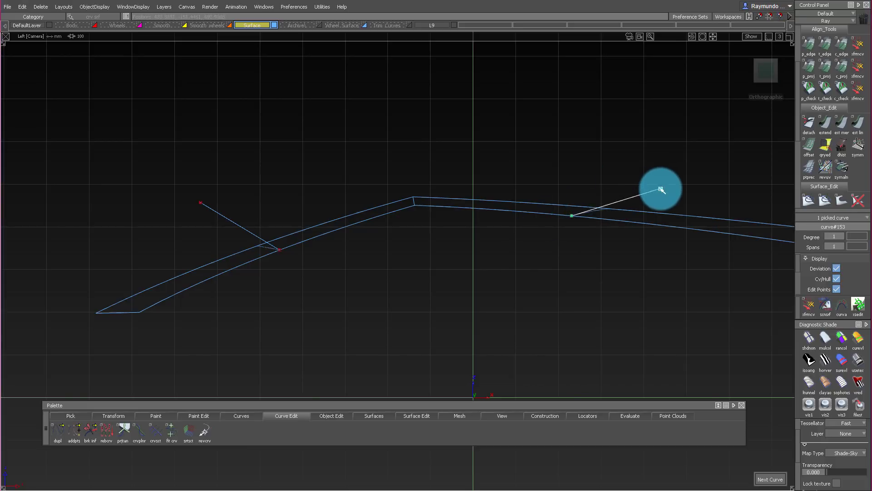
# Delete the old isoparametric cut curves from the rear and front roof surfaces
pyautogui.keyDown('ctrl'); pyautogui.keyDown('shift'); pyautogui.moveTo(673, 295); pyautogui.dragTo(576, 182); pyautogui.keyUp('shift'); pyautogui.keyUp('ctrl')
pyautogui.moveTo(529, 162); pyautogui.dragTo(680, 292)
pyautogui.press('Delete')
pyautogui.moveTo(243, 228); pyautogui.dragTo(339, 285)
pyautogui.press('Delete')
# Project the two slanted lines onto the front and rear roof surfaces in the side view
pyautogui.moveTo(464, 262); pyautogui.dragTo(464, 261)
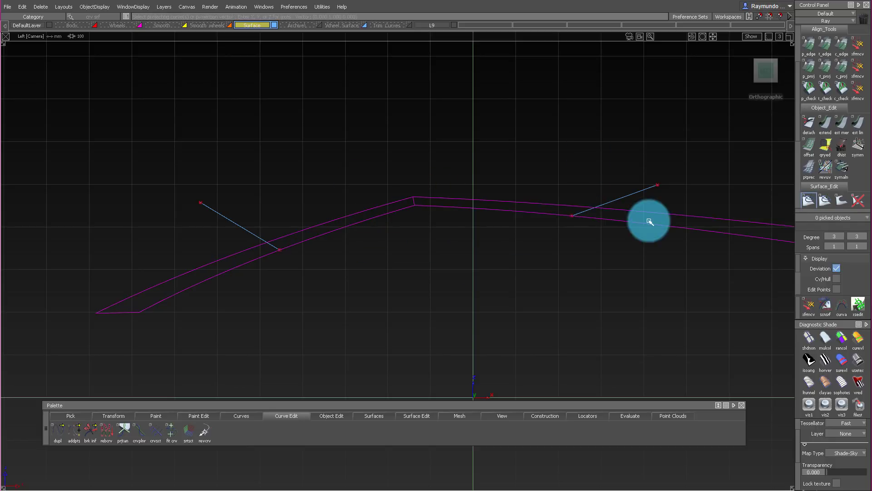
pyautogui.press('F8')
pyautogui.keyDown('ctrl'); pyautogui.keyDown('shift'); pyautogui.moveTo(389, 153); pyautogui.dragTo(406, 273); pyautogui.keyUp('shift'); pyautogui.keyUp('ctrl')
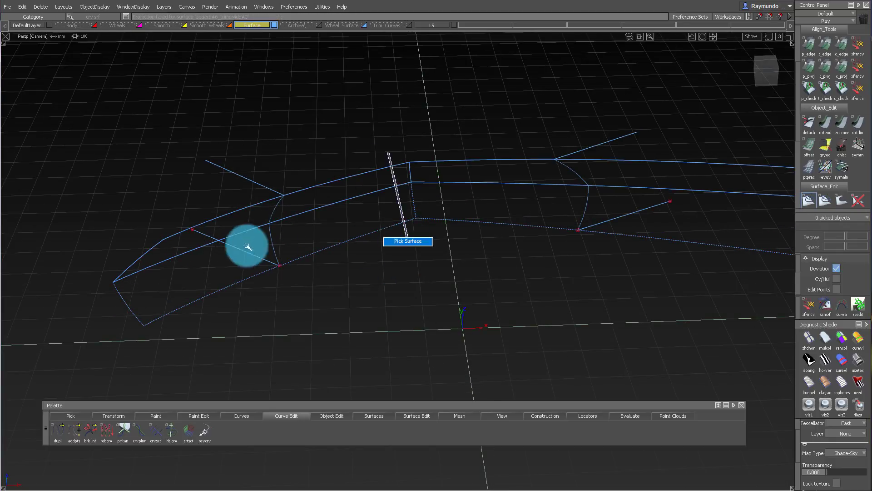
# Trim the front and rear roof surfaces along the projected slanted curves, keeping their outer portions
pyautogui.click(138, 282)
pyautogui.click(144, 303)
pyautogui.click(209, 261)
pyautogui.click(193, 284)
pyautogui.press('space')
pyautogui.click(662, 241)
pyautogui.click(664, 234)
pyautogui.press('space')
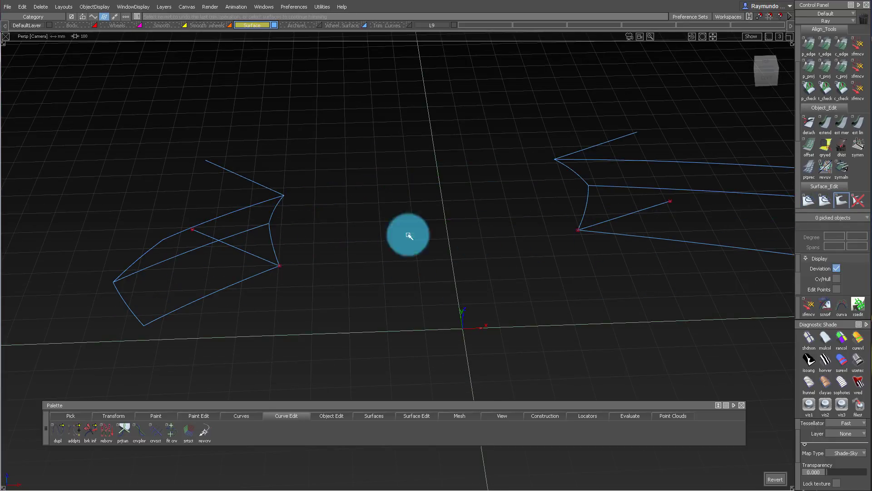
# Delete the slanted construction lines used for the projection
pyautogui.moveTo(401, 222)
pyautogui.keyDown('ctrl'); pyautogui.keyDown('shift'); pyautogui.mouseDown()
pyautogui.moveTo(162, 84)
pyautogui.moveTo(705, 291)
pyautogui.mouseUp(); pyautogui.keyUp('shift'); pyautogui.keyUp('ctrl')
pyautogui.press('Delete')
pyautogui.press('Return')
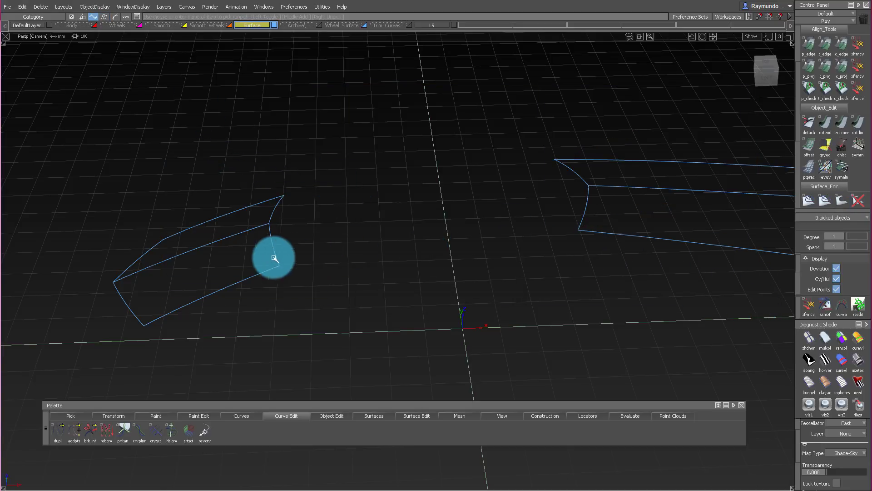
# Build a bridging surface between the trimmed front and rear roof edges and align both of its ends with curvature continuity
pyautogui.keyDown('alt'); pyautogui.keyDown('shift'); pyautogui.moveTo(273, 257); pyautogui.dragTo(347, 289); pyautogui.keyUp('shift'); pyautogui.keyUp('alt')
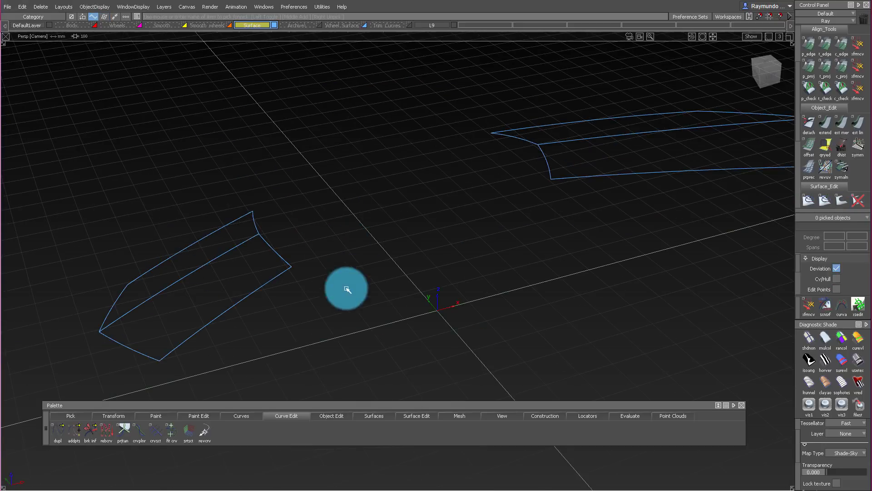
pyautogui.click(549, 161)
pyautogui.keyDown('alt'); pyautogui.keyDown('shift'); pyautogui.moveTo(547, 203); pyautogui.dragTo(412, 104); pyautogui.keyUp('shift'); pyautogui.keyUp('alt')
pyautogui.keyDown('alt'); pyautogui.keyDown('shift'); pyautogui.moveTo(412, 104); pyautogui.dragTo(347, 249); pyautogui.keyUp('shift'); pyautogui.keyUp('alt')
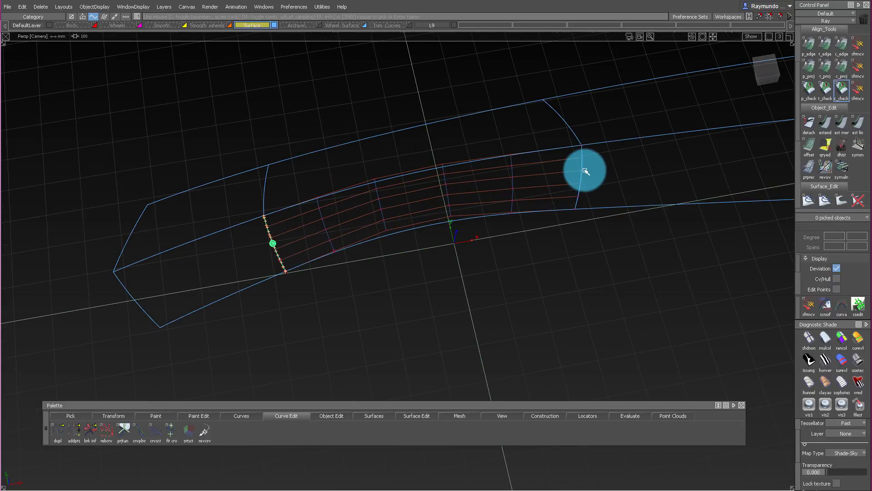
pyautogui.keyDown('ctrl'); pyautogui.keyDown('shift'); pyautogui.moveTo(553, 339); pyautogui.dragTo(554, 191, button='right'); pyautogui.keyUp('shift'); pyautogui.keyUp('ctrl')
# Delete the bridging surface between the front and rear roof surfaces
pyautogui.moveTo(554, 191)
pyautogui.keyDown('alt'); pyautogui.keyDown('shift'); pyautogui.mouseDown()
pyautogui.moveTo(464, 140)
pyautogui.moveTo(457, 126)
pyautogui.mouseUp(); pyautogui.keyUp('shift'); pyautogui.keyUp('alt')
pyautogui.keyDown('ctrl'); pyautogui.keyDown('shift'); pyautogui.moveTo(457, 127); pyautogui.dragTo(422, 248); pyautogui.keyUp('shift'); pyautogui.keyUp('ctrl')
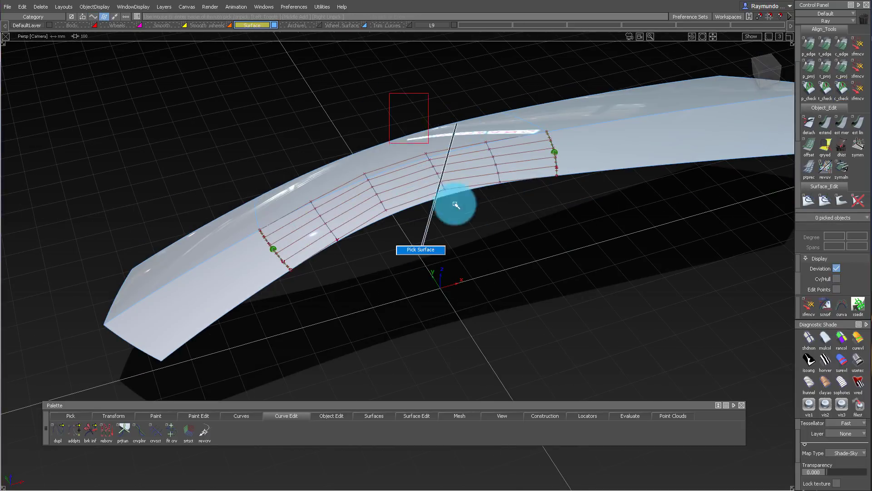
pyautogui.click(473, 122)
pyautogui.keyDown('ctrl'); pyautogui.keyDown('shift'); pyautogui.moveTo(474, 147); pyautogui.dragTo(473, 318, button='right'); pyautogui.keyUp('shift'); pyautogui.keyUp('ctrl')
pyautogui.moveTo(461, 84)
pyautogui.keyDown('alt'); pyautogui.keyDown('shift'); pyautogui.mouseDown()
pyautogui.moveTo(300, 109)
pyautogui.moveTo(424, 107)
pyautogui.mouseUp(); pyautogui.keyUp('shift'); pyautogui.keyUp('alt')
pyautogui.moveTo(355, 219)
pyautogui.keyDown('ctrl'); pyautogui.keyDown('shift'); pyautogui.mouseDown()
pyautogui.moveTo(355, 76)
pyautogui.moveTo(450, 85)
pyautogui.mouseUp(); pyautogui.keyUp('shift'); pyautogui.keyUp('ctrl')
pyautogui.keyDown('ctrl'); pyautogui.keyDown('shift'); pyautogui.moveTo(365, 161); pyautogui.dragTo(464, 167); pyautogui.keyUp('shift'); pyautogui.keyUp('ctrl')
pyautogui.press('Delete')
# Untrim the front and rear roof surfaces back to their shared edge and delete the leftover curves on them
pyautogui.click(538, 126)
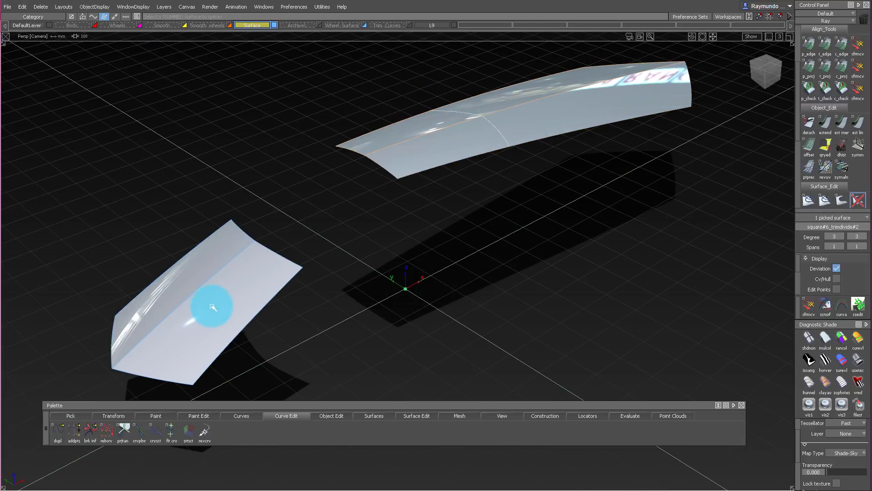
pyautogui.click(280, 284)
pyautogui.keyDown('ctrl'); pyautogui.keyDown('shift'); pyautogui.moveTo(423, 323); pyautogui.dragTo(395, 187); pyautogui.keyUp('shift'); pyautogui.keyUp('ctrl')
pyautogui.keyDown('ctrl'); pyautogui.keyDown('shift'); pyautogui.moveTo(477, 242); pyautogui.dragTo(320, 174); pyautogui.keyUp('shift'); pyautogui.keyUp('ctrl')
pyautogui.click(485, 128)
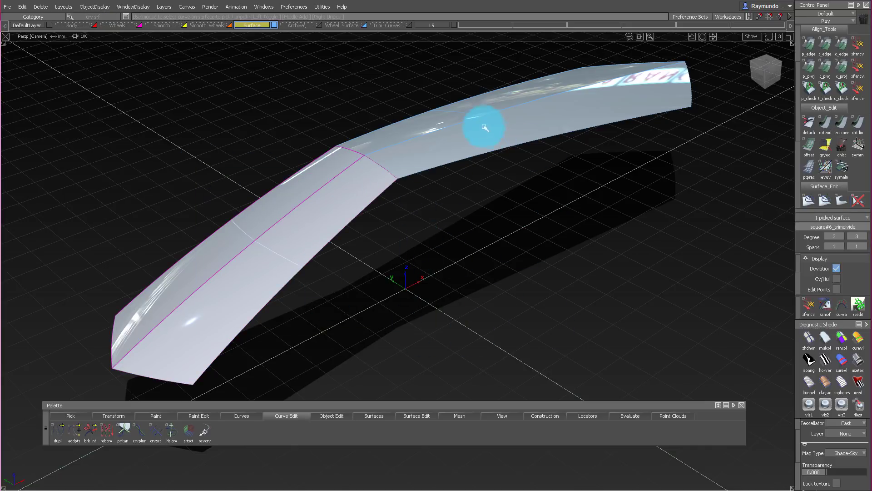
pyautogui.moveTo(468, 102); pyautogui.dragTo(563, 185)
pyautogui.press('Delete')
pyautogui.press('Return')
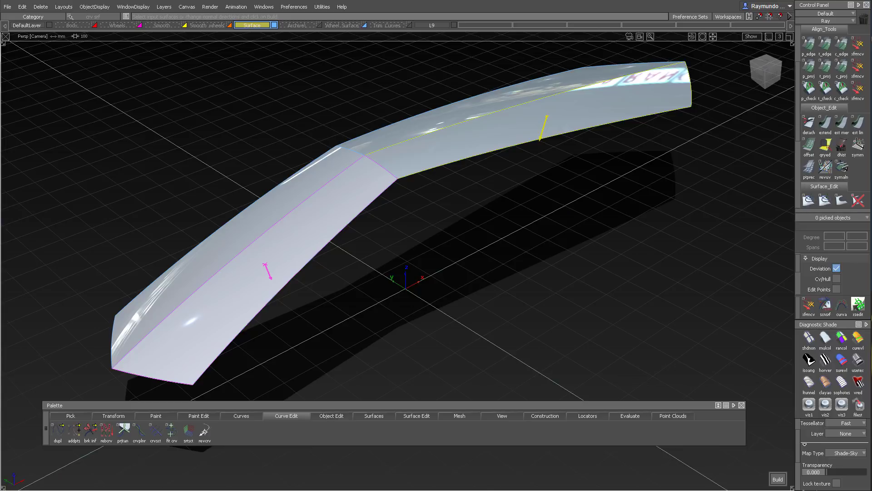
# Build a G2 curvature chord fillet between the front and rear roof surfaces, trying chordal lengths of 450, 800, 550, 500 and 400
pyautogui.moveTo(1, 72); pyautogui.dragTo(149, 70)
pyautogui.press('space')
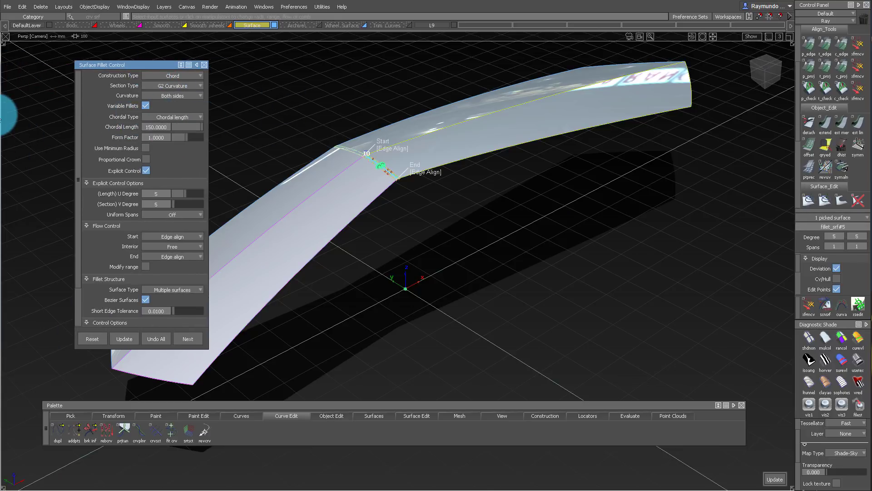
pyautogui.click(168, 127)
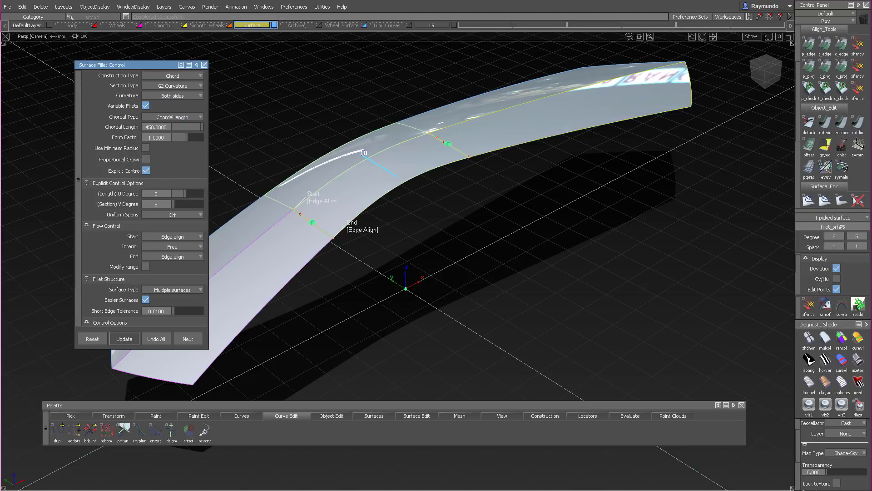
pyautogui.click(168, 127)
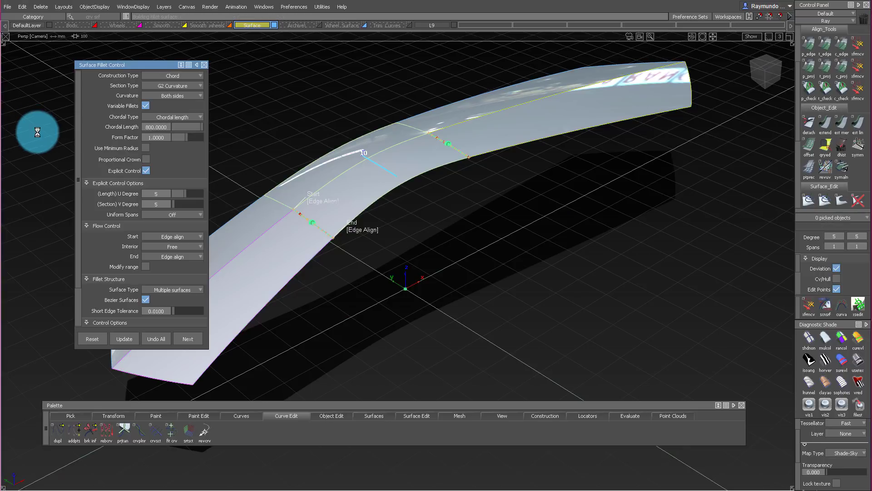
pyautogui.click(167, 126)
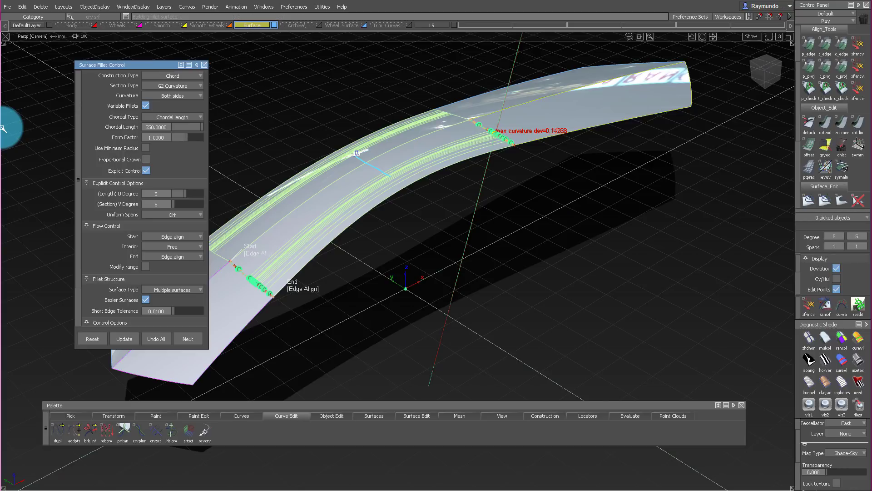
pyautogui.click(168, 127)
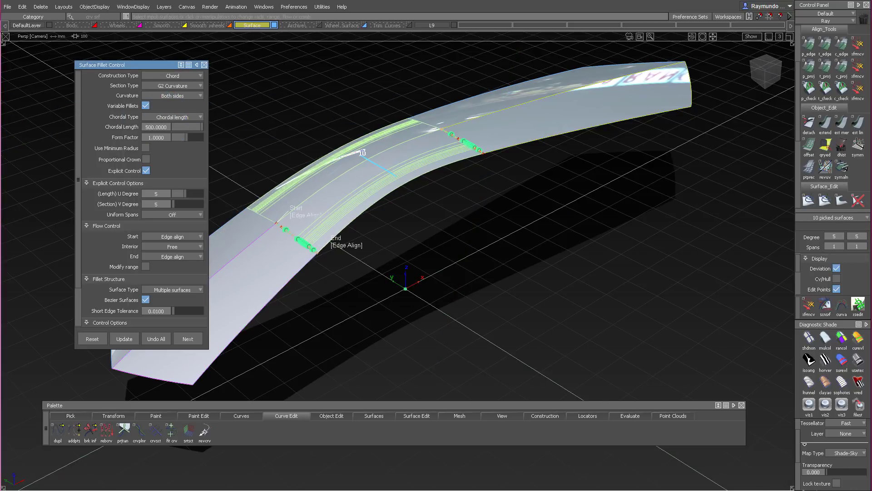
pyautogui.click(167, 127)
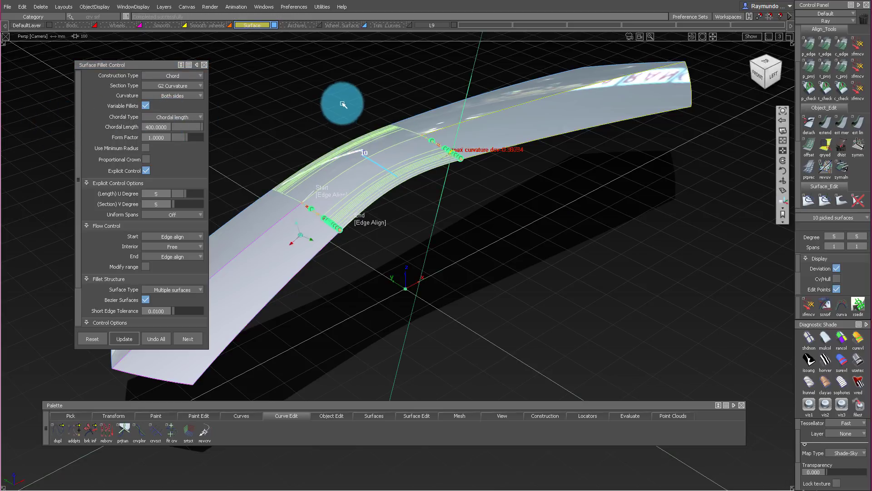
# Switch the fillet's surface type to single surface, rebuild it and show its control points
pyautogui.moveTo(344, 104)
pyautogui.keyDown('alt'); pyautogui.keyDown('shift'); pyautogui.mouseDown()
pyautogui.moveTo(349, 159)
pyautogui.moveTo(344, 106)
pyautogui.mouseUp(); pyautogui.keyUp('shift'); pyautogui.keyUp('alt')
pyautogui.click(159, 137)
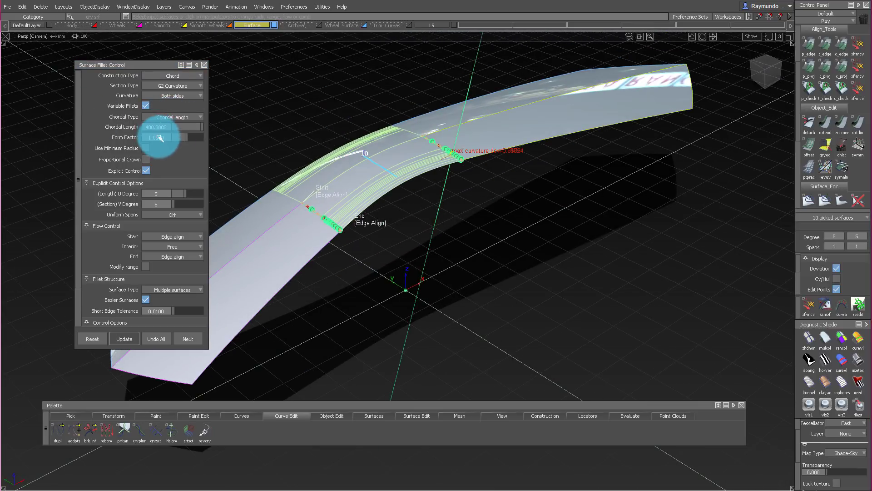
pyautogui.click(145, 171)
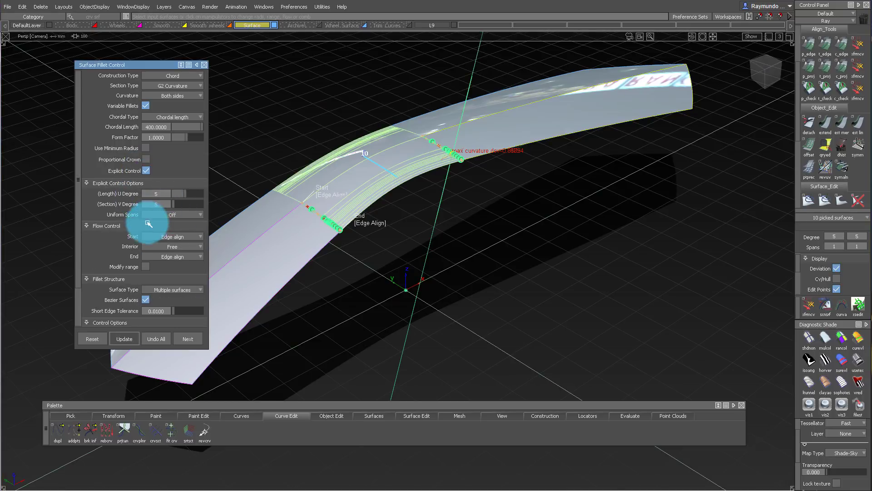
pyautogui.click(442, 125)
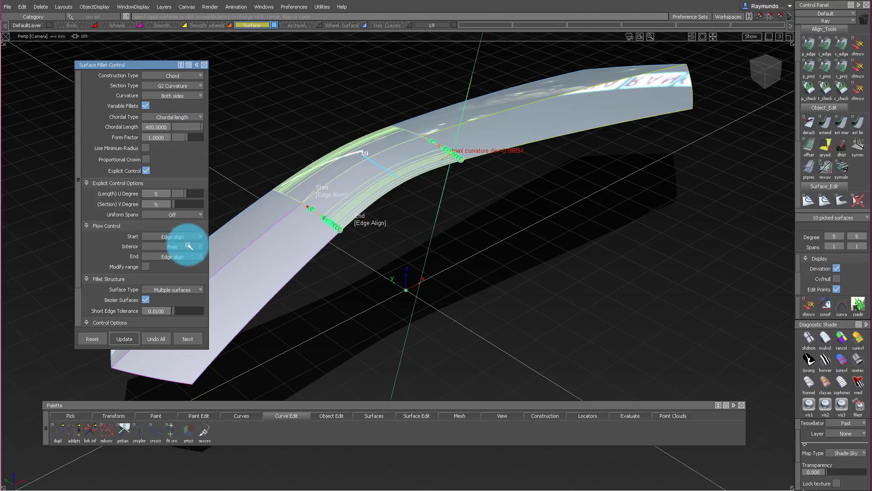
pyautogui.click(172, 291)
pyautogui.click(179, 308)
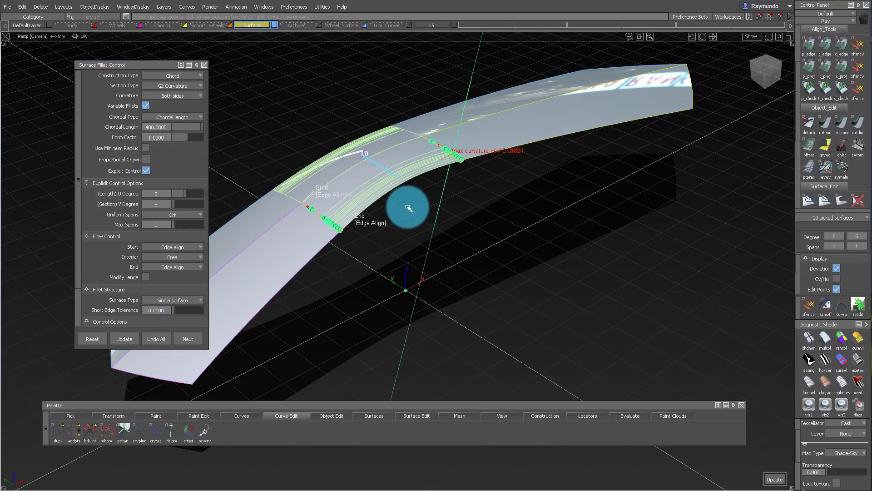
pyautogui.scroll(5, 382, 230)
pyautogui.keyDown('ctrl'); pyautogui.keyDown('shift'); pyautogui.moveTo(440, 136); pyautogui.dragTo(445, 53); pyautogui.keyUp('shift'); pyautogui.keyUp('ctrl')
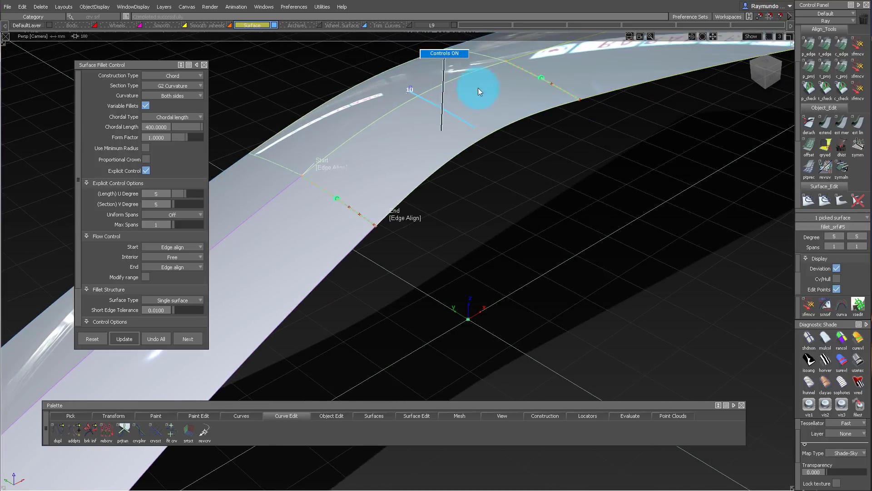
pyautogui.moveTo(478, 88)
pyautogui.keyDown('alt'); pyautogui.keyDown('shift'); pyautogui.mouseDown()
pyautogui.moveTo(451, 164)
pyautogui.moveTo(465, 94)
pyautogui.moveTo(260, 227)
pyautogui.moveTo(268, 238)
pyautogui.mouseUp(); pyautogui.keyUp('shift'); pyautogui.keyUp('alt')
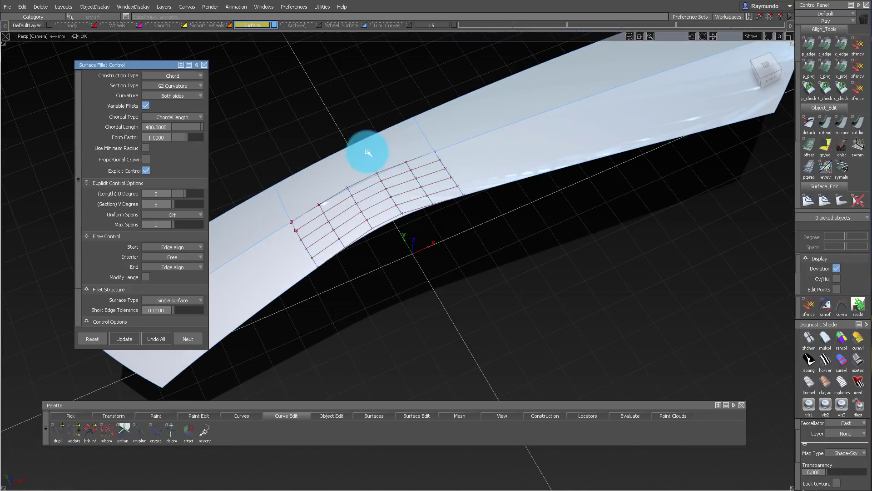
# Delete the fillet surface between the front and rear roof surfaces
pyautogui.keyDown('ctrl'); pyautogui.keyDown('shift'); pyautogui.moveTo(370, 151); pyautogui.dragTo(368, 109); pyautogui.keyUp('shift'); pyautogui.keyUp('ctrl')
pyautogui.moveTo(483, 228)
pyautogui.keyDown('alt'); pyautogui.keyDown('shift'); pyautogui.mouseDown()
pyautogui.moveTo(510, 238)
pyautogui.moveTo(512, 171)
pyautogui.moveTo(522, 187)
pyautogui.moveTo(345, 206)
pyautogui.moveTo(437, 187)
pyautogui.mouseUp(); pyautogui.keyUp('shift'); pyautogui.keyUp('alt')
pyautogui.click(438, 184)
pyautogui.press('Delete')
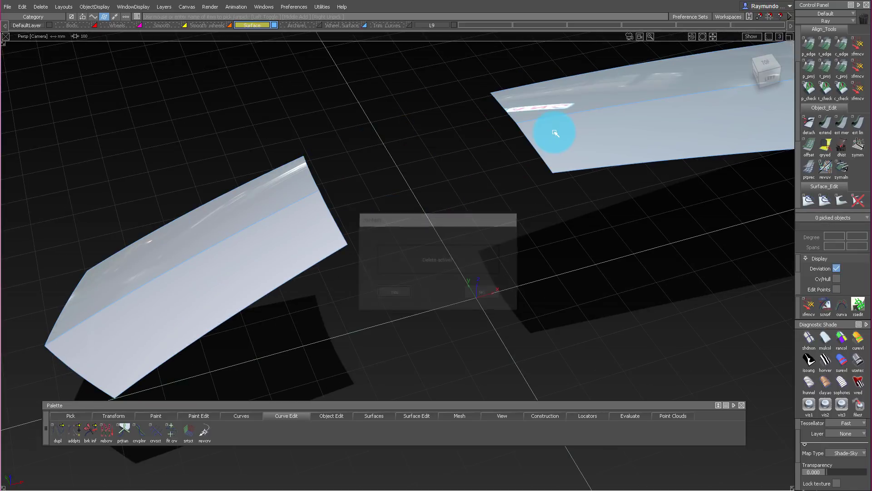
# Untrim the front and rear roof surfaces after the fillet and delete the remaining trim curves from them
pyautogui.keyDown('ctrl'); pyautogui.keyDown('shift'); pyautogui.moveTo(555, 133); pyautogui.dragTo(555, 153); pyautogui.keyUp('shift'); pyautogui.keyUp('ctrl')
pyautogui.click(555, 152)
pyautogui.click(323, 223)
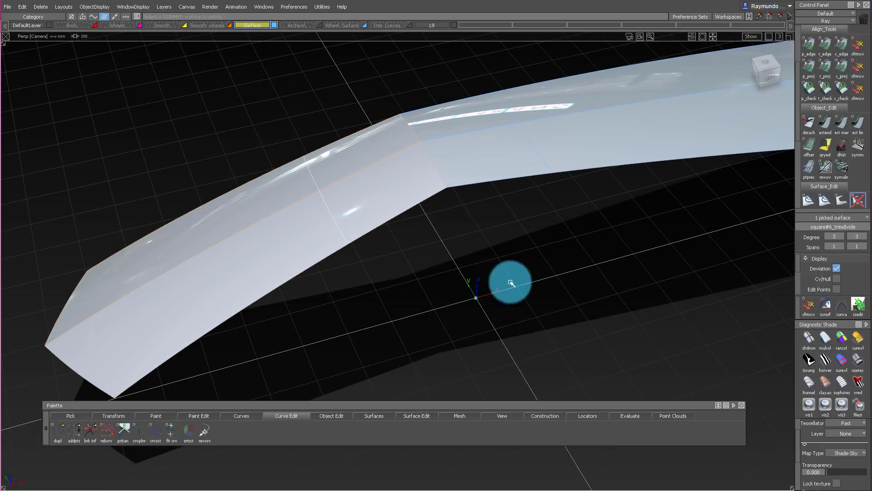
pyautogui.keyDown('ctrl'); pyautogui.keyDown('shift'); pyautogui.moveTo(555, 233); pyautogui.dragTo(483, 165); pyautogui.keyUp('shift'); pyautogui.keyUp('ctrl')
pyautogui.moveTo(261, 161); pyautogui.dragTo(662, 278)
pyautogui.press('Delete')
pyautogui.press('Return')
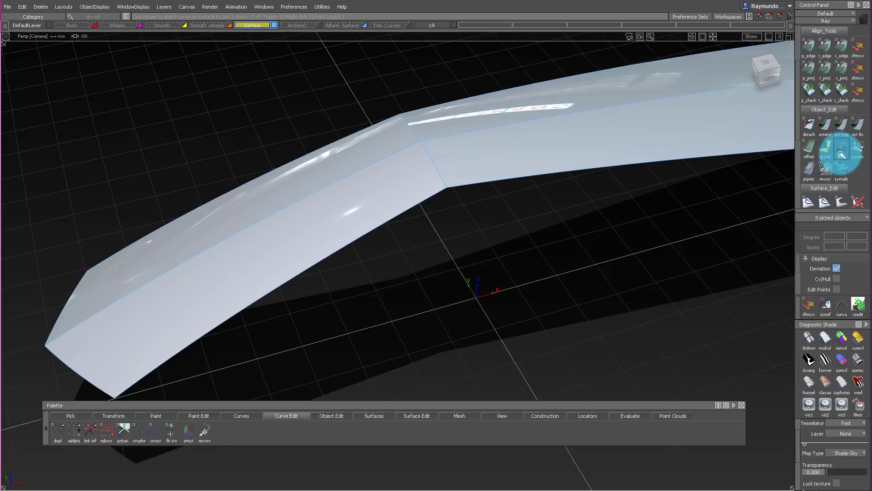
# Try a tubular offset with radius 200 along the edge shared by the front and rear roof surfaces
pyautogui.scroll(3, 841, 155)
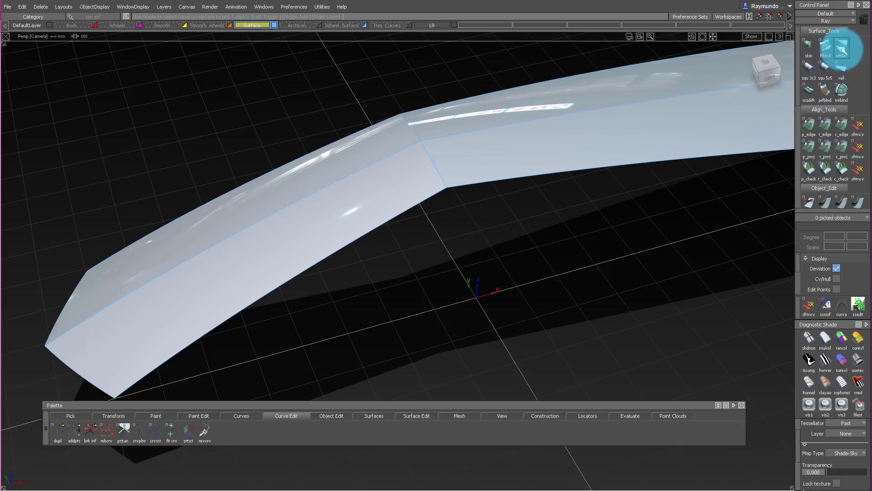
pyautogui.scroll(-3, 842, 72)
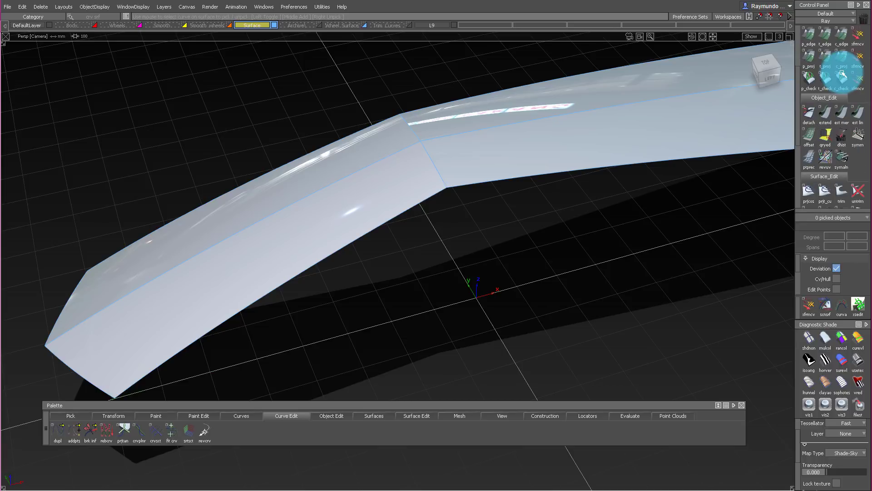
pyautogui.scroll(-2, 842, 72)
pyautogui.click(843, 144)
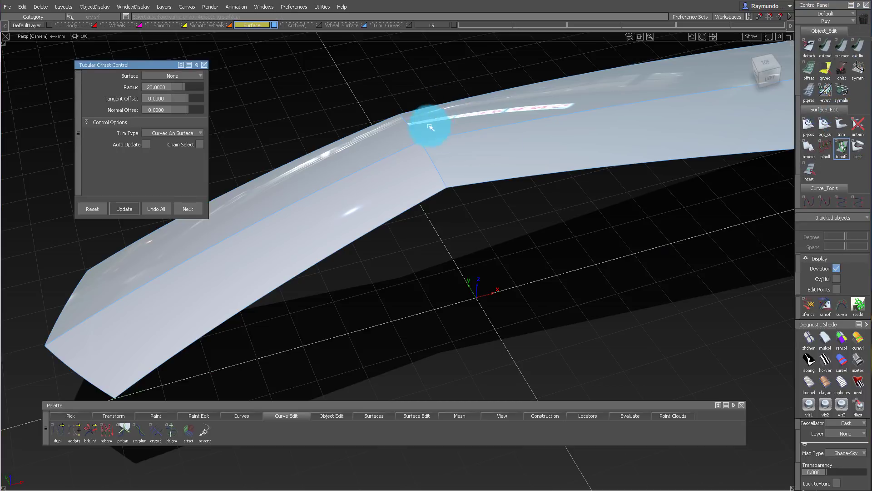
pyautogui.click(432, 160)
pyautogui.click(440, 164)
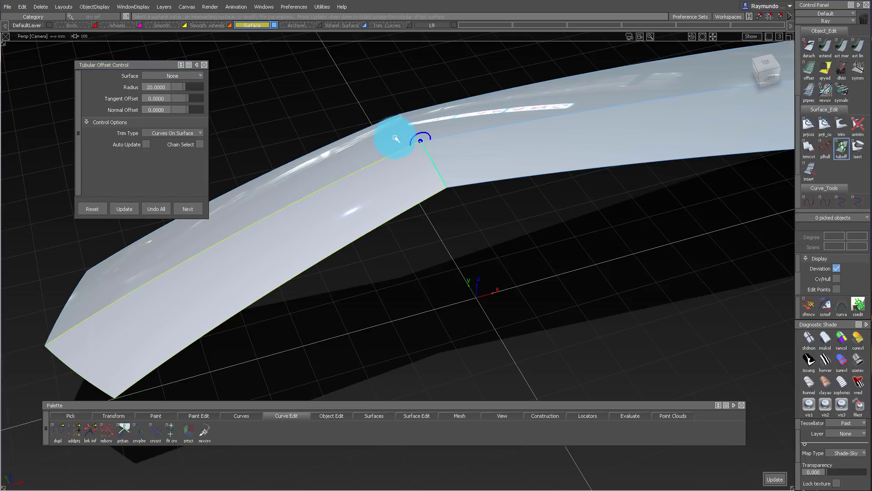
pyautogui.keyDown('alt'); pyautogui.keyDown('shift'); pyautogui.moveTo(395, 138); pyautogui.dragTo(421, 115); pyautogui.keyUp('shift'); pyautogui.keyUp('alt')
pyautogui.click(150, 88)
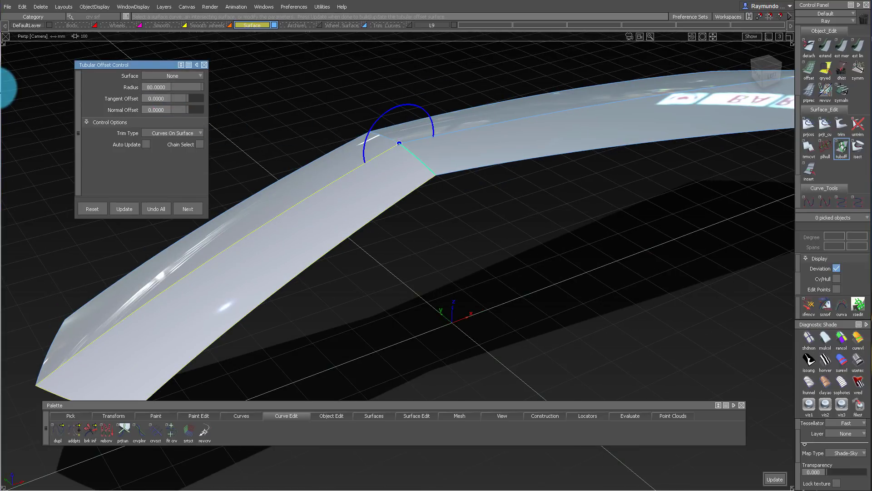
pyautogui.click(167, 83)
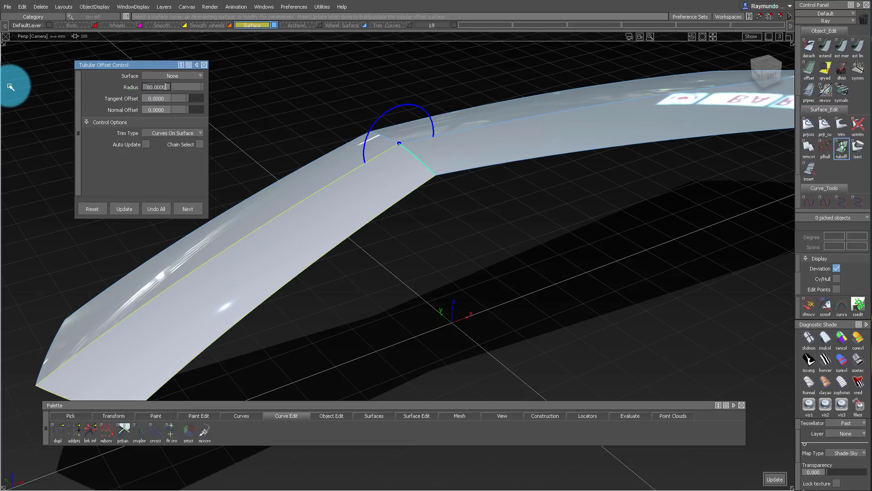
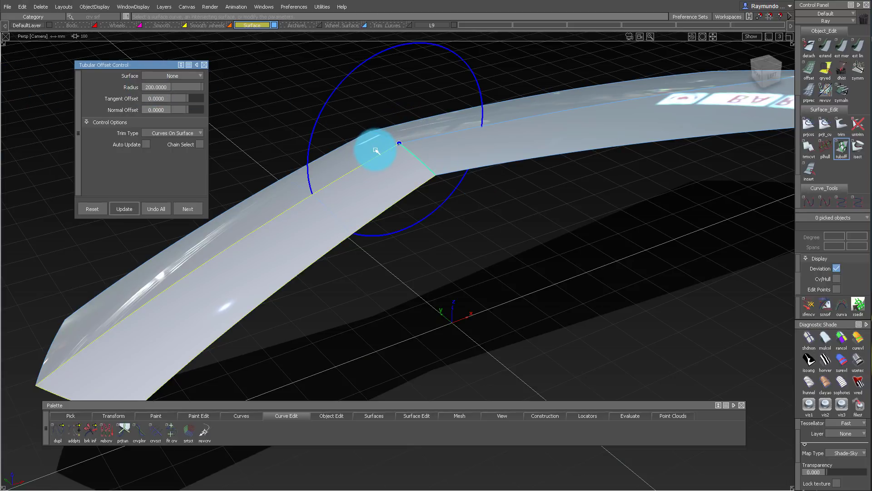
pyautogui.keyDown('alt'); pyautogui.keyDown('shift'); pyautogui.moveTo(377, 117); pyautogui.dragTo(384, 235); pyautogui.keyUp('shift'); pyautogui.keyUp('alt')
pyautogui.keyDown('alt'); pyautogui.keyDown('shift'); pyautogui.moveTo(396, 194); pyautogui.dragTo(398, 113); pyautogui.keyUp('shift'); pyautogui.keyUp('alt')
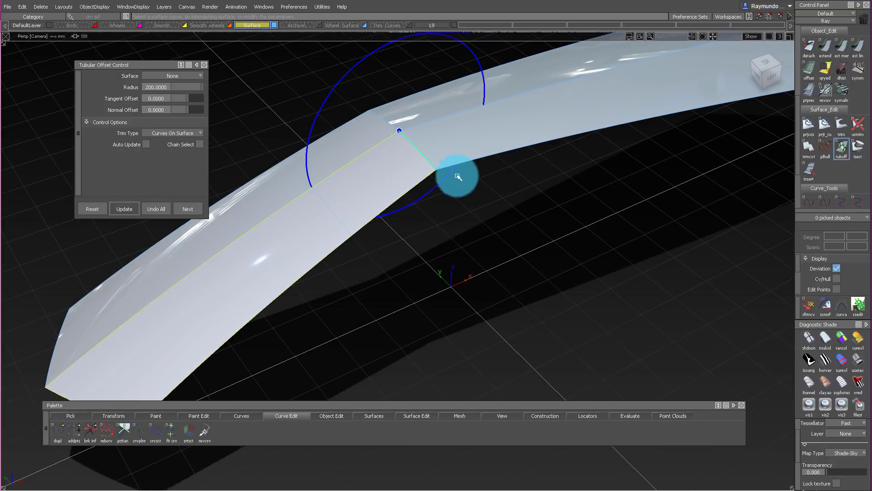
pyautogui.click(407, 142)
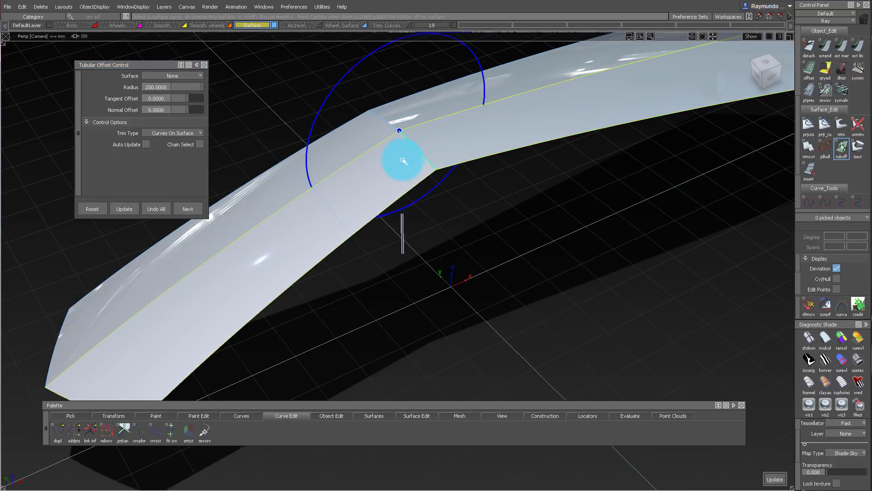
pyautogui.click(385, 240)
# Turn off the shaded display and delete the offset curve on the front roof surface
pyautogui.hotkey('ctrl', '5')
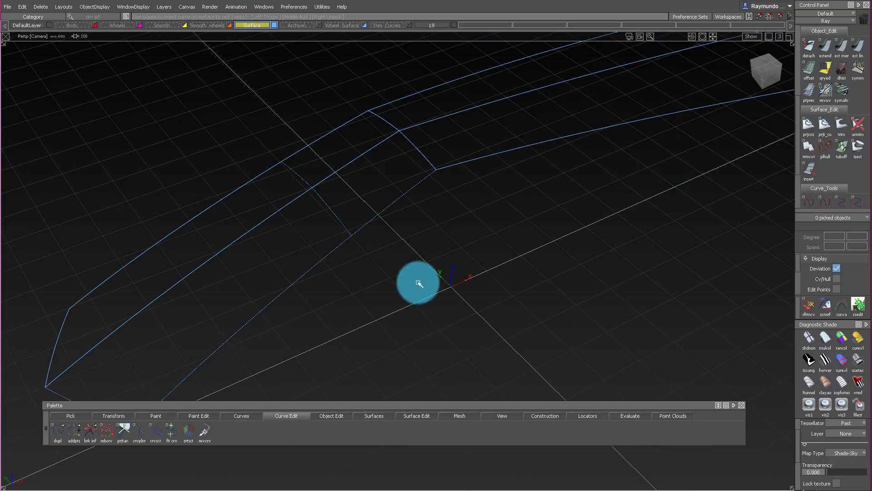
pyautogui.moveTo(319, 199); pyautogui.dragTo(389, 263)
pyautogui.press('Delete')
pyautogui.press('Return')
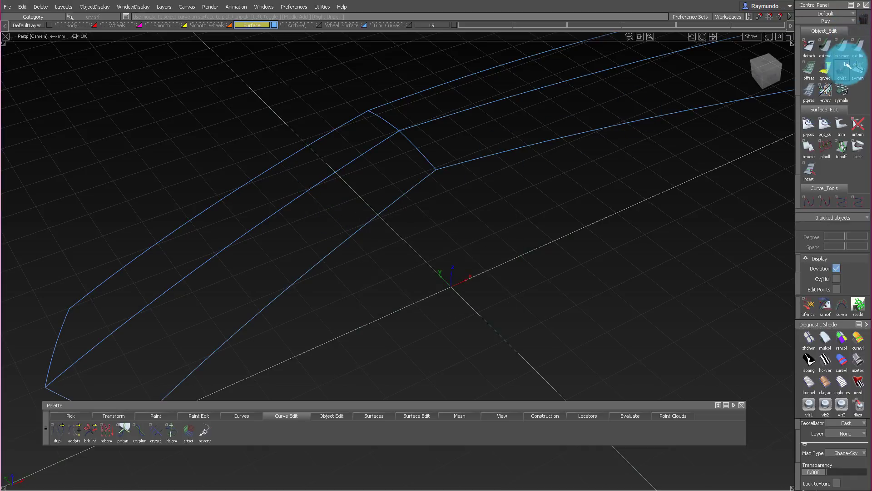
# Create tubular offset curves on both the front and rear roof surfaces from their shared edge, using radius 200
pyautogui.click(842, 147)
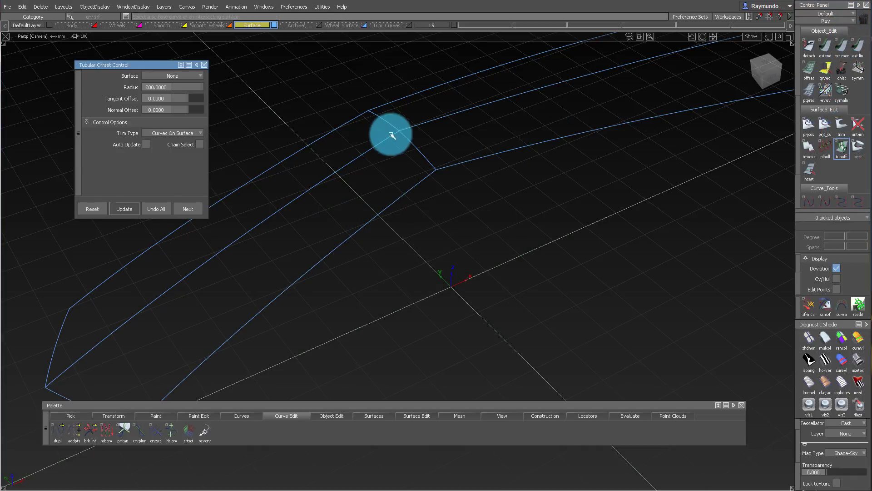
pyautogui.click(429, 157)
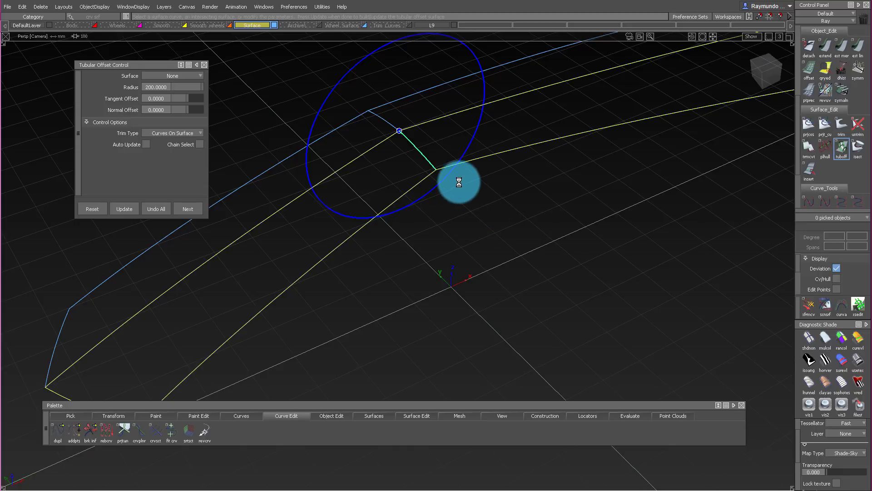
pyautogui.hotkey('shift', 'alt')
pyautogui.keyDown('alt'); pyautogui.keyDown('shift'); pyautogui.moveTo(457, 199); pyautogui.dragTo(439, 267); pyautogui.keyUp('shift'); pyautogui.keyUp('alt')
pyautogui.keyDown('ctrl'); pyautogui.keyDown('shift'); pyautogui.moveTo(438, 266); pyautogui.dragTo(431, 88); pyautogui.keyUp('shift'); pyautogui.keyUp('ctrl')
pyautogui.keyDown('alt'); pyautogui.keyDown('shift'); pyautogui.moveTo(434, 113); pyautogui.dragTo(445, 73); pyautogui.keyUp('shift'); pyautogui.keyUp('alt')
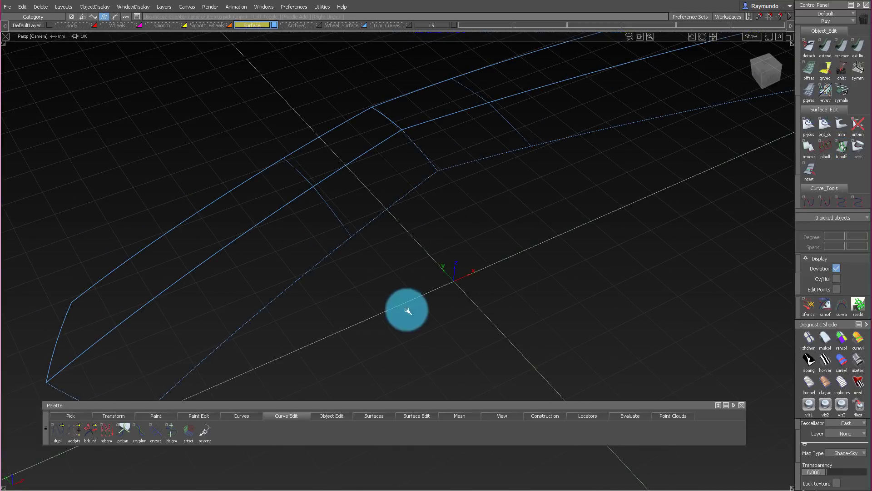
# Trim the front roof surface along its offset curve, keeping the outer portion
pyautogui.press('t')
pyautogui.click(257, 269)
pyautogui.press('space')
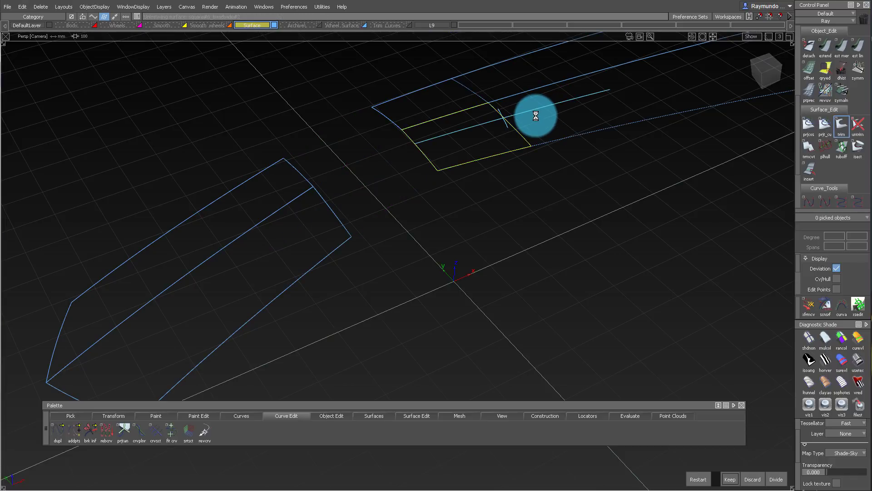
# Trim the rear roof surface along its offset curve, keeping the outer portion
pyautogui.keyDown('alt'); pyautogui.keyDown('shift'); pyautogui.moveTo(524, 108); pyautogui.dragTo(499, 124, button='right'); pyautogui.keyUp('shift'); pyautogui.keyUp('alt')
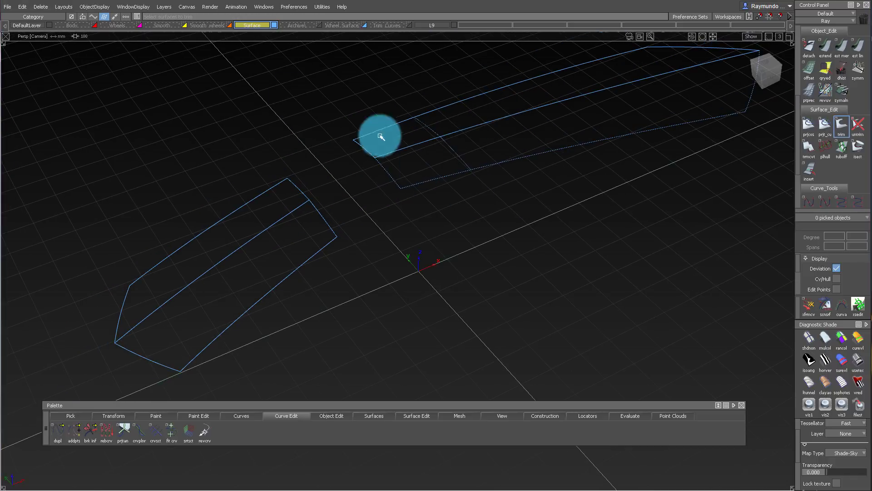
pyautogui.moveTo(380, 136); pyautogui.dragTo(550, 313)
pyautogui.press('h')
pyautogui.click(483, 293)
pyautogui.keyDown('ctrl'); pyautogui.keyDown('shift'); pyautogui.moveTo(482, 271); pyautogui.dragTo(482, 79); pyautogui.keyUp('shift'); pyautogui.keyUp('ctrl')
pyautogui.click(508, 117)
pyautogui.click(512, 140)
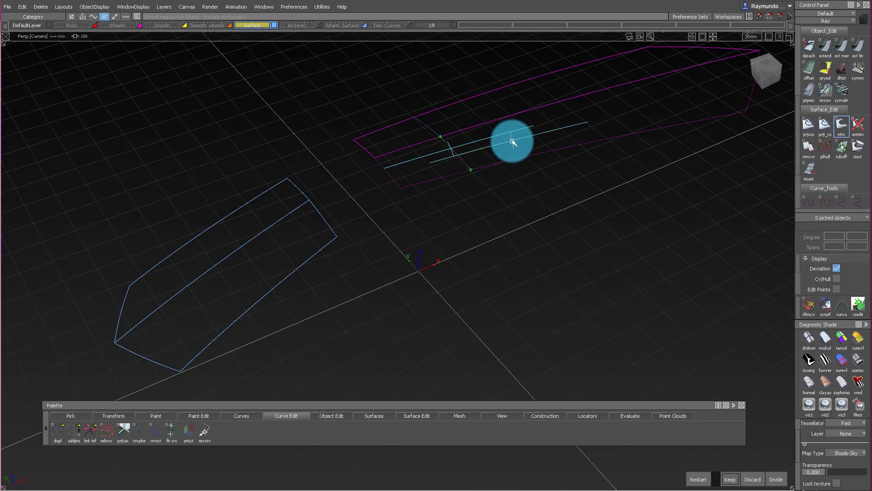
pyautogui.press('space')
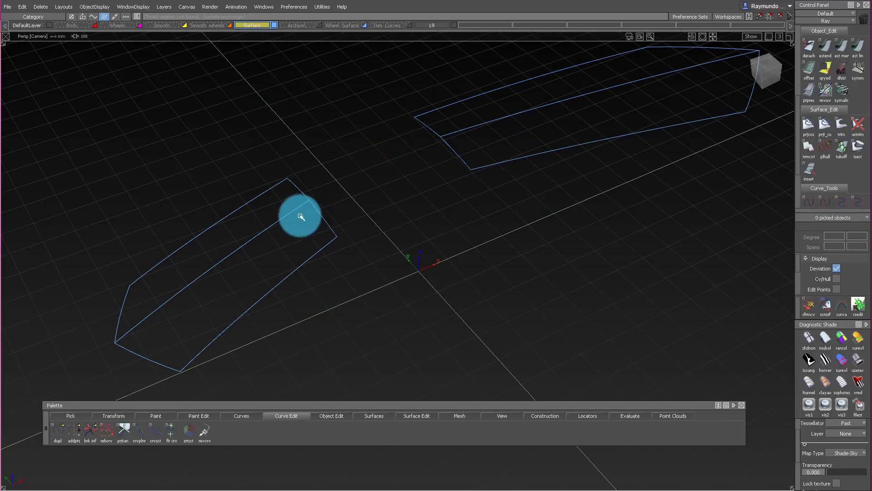
# Create a freeform blend surface between the trimmed edges of the front and rear roof surfaces
pyautogui.click(319, 215)
pyautogui.click(459, 153)
pyautogui.keyDown('alt'); pyautogui.keyDown('shift'); pyautogui.moveTo(463, 185); pyautogui.dragTo(445, 198); pyautogui.keyUp('shift'); pyautogui.keyUp('alt')
pyautogui.keyDown('alt'); pyautogui.keyDown('shift'); pyautogui.moveTo(444, 198); pyautogui.dragTo(495, 237, button='right'); pyautogui.keyUp('shift'); pyautogui.keyUp('alt')
pyautogui.moveTo(497, 289)
pyautogui.keyDown('alt'); pyautogui.keyDown('shift'); pyautogui.mouseDown()
pyautogui.moveTo(501, 138)
pyautogui.moveTo(475, 258)
pyautogui.mouseUp(); pyautogui.keyUp('shift'); pyautogui.keyUp('alt')
pyautogui.keyDown('ctrl'); pyautogui.keyDown('shift'); pyautogui.moveTo(603, 118); pyautogui.dragTo(528, 119); pyautogui.keyUp('shift'); pyautogui.keyUp('ctrl')
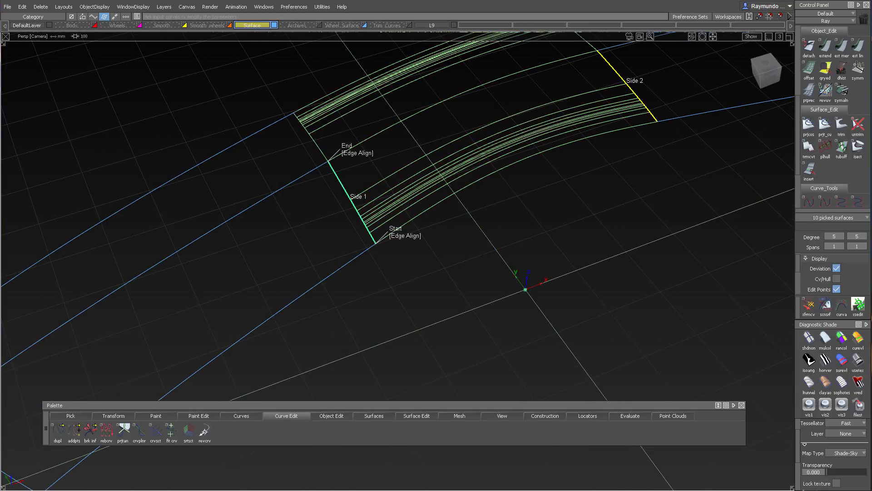
# Set the freeform blend's surface type to Single surface and its maximum spans to 1
pyautogui.moveTo(207, 72); pyautogui.dragTo(230, 124)
pyautogui.scroll(-5, 209, 212)
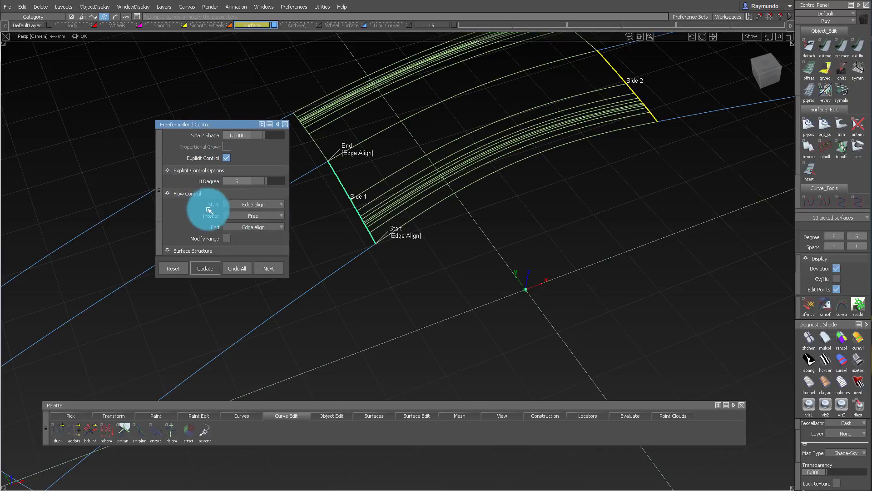
pyautogui.scroll(-3, 213, 213)
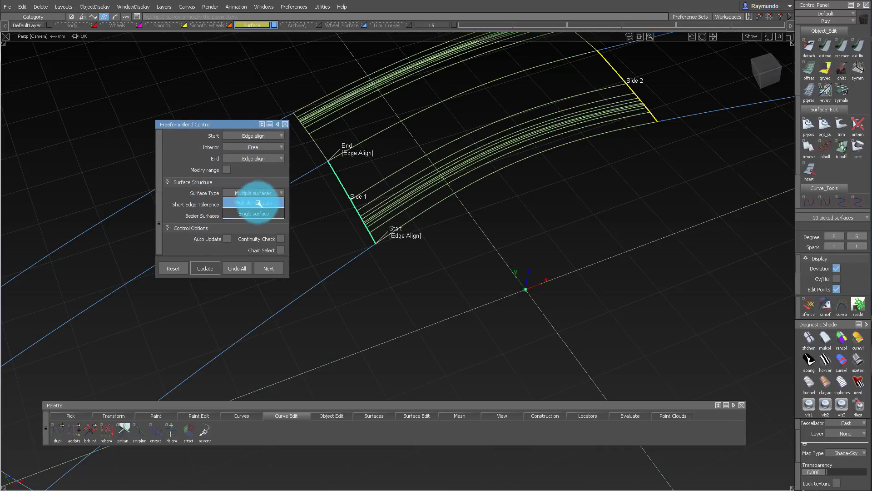
pyautogui.click(254, 214)
pyautogui.scroll(2, 200, 182)
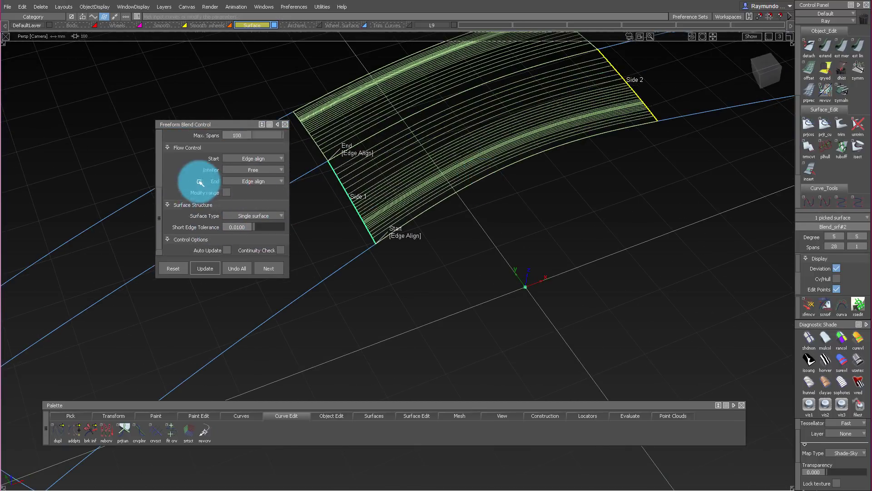
pyautogui.scroll(5, 199, 181)
pyautogui.click(254, 192)
pyautogui.keyDown('alt'); pyautogui.keyDown('shift'); pyautogui.moveTo(519, 128); pyautogui.dragTo(527, 97); pyautogui.keyUp('shift'); pyautogui.keyUp('alt')
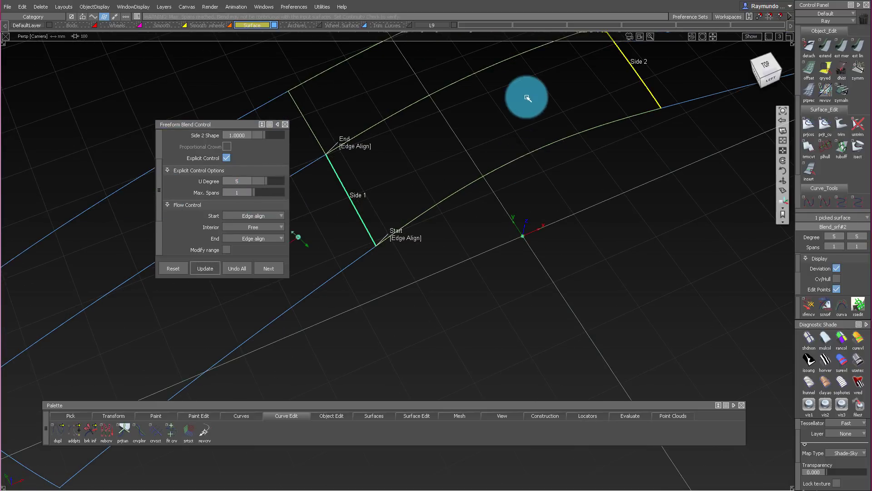
pyautogui.keyDown('alt'); pyautogui.keyDown('shift'); pyautogui.moveTo(550, 133); pyautogui.dragTo(569, 166, button='middle'); pyautogui.keyUp('shift'); pyautogui.keyUp('alt')
# Check the continuity between the blend and the roof surfaces along its end edges
pyautogui.keyDown('ctrl'); pyautogui.keyDown('shift'); pyautogui.moveTo(571, 237); pyautogui.dragTo(571, 84); pyautogui.keyUp('shift'); pyautogui.keyUp('ctrl')
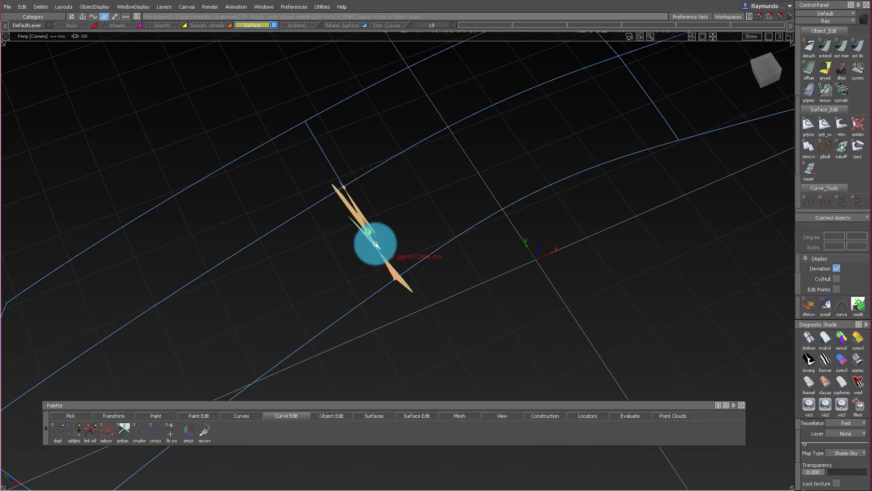
pyautogui.keyDown('alt'); pyautogui.keyDown('shift'); pyautogui.moveTo(631, 136); pyautogui.dragTo(593, 123); pyautogui.keyUp('shift'); pyautogui.keyUp('alt')
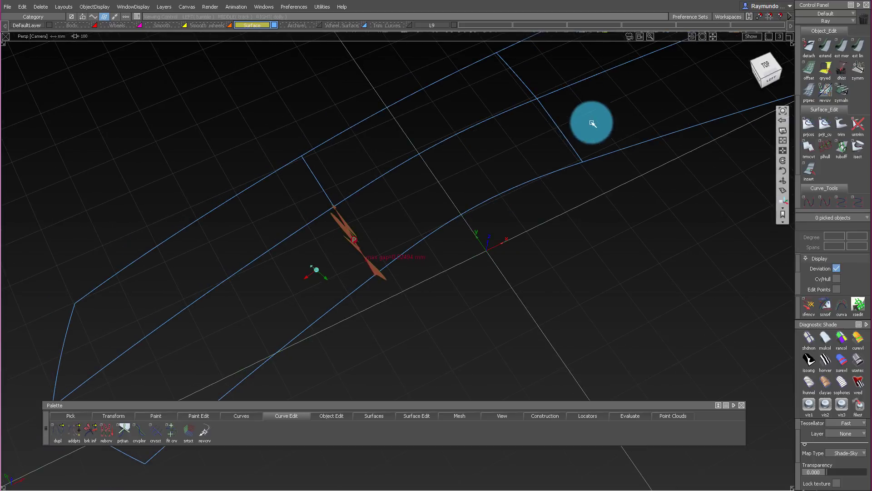
pyautogui.click(560, 132)
pyautogui.keyDown('alt'); pyautogui.keyDown('shift'); pyautogui.moveTo(480, 114); pyautogui.dragTo(565, 119); pyautogui.keyUp('shift'); pyautogui.keyUp('alt')
# Untrim the rear and front roof surfaces and delete their offset curves, keeping the blend surface
pyautogui.click(601, 102)
pyautogui.click(319, 258)
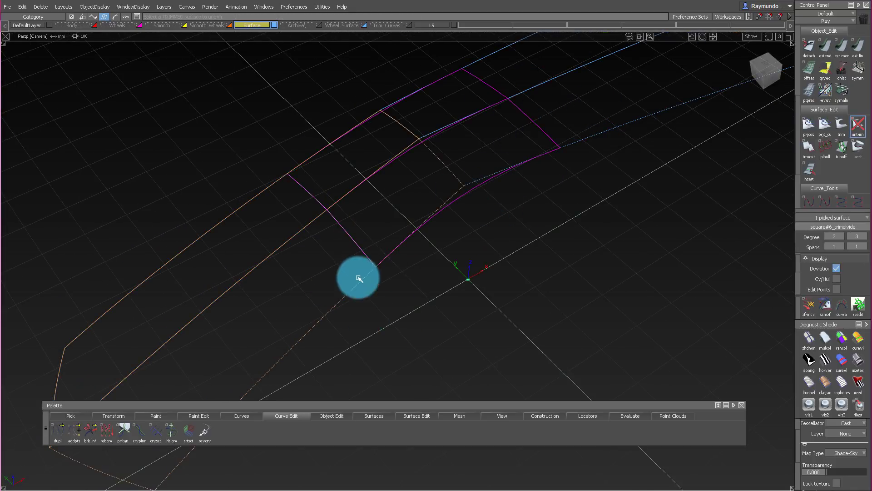
pyautogui.click(585, 253)
pyautogui.keyDown('ctrl'); pyautogui.keyDown('shift'); pyautogui.moveTo(652, 230); pyautogui.dragTo(503, 97); pyautogui.keyUp('shift'); pyautogui.keyUp('ctrl')
pyautogui.click(331, 211)
pyautogui.press('Delete')
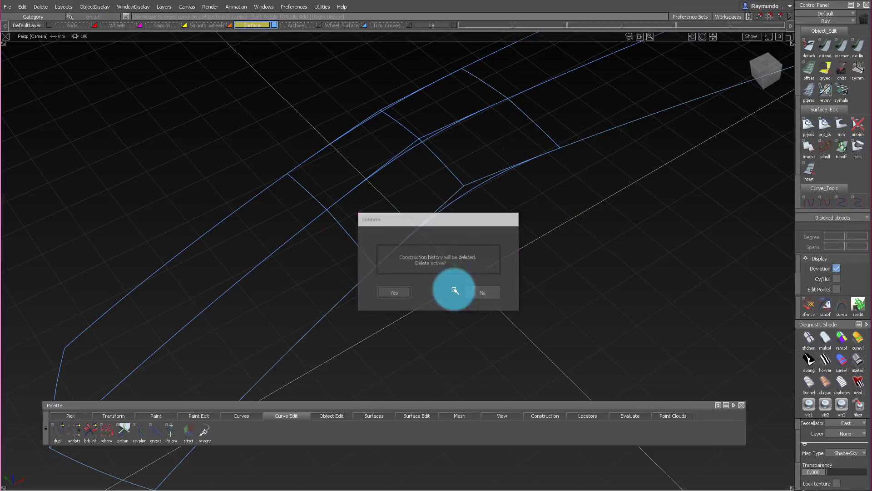
pyautogui.press('Return')
# Align both ends of the blend to the rear and front roof surfaces with G2 continuity and Project alignment
pyautogui.keyDown('ctrl'); pyautogui.keyDown('shift'); pyautogui.moveTo(454, 280); pyautogui.dragTo(517, 216, button='middle'); pyautogui.keyUp('shift'); pyautogui.keyUp('ctrl')
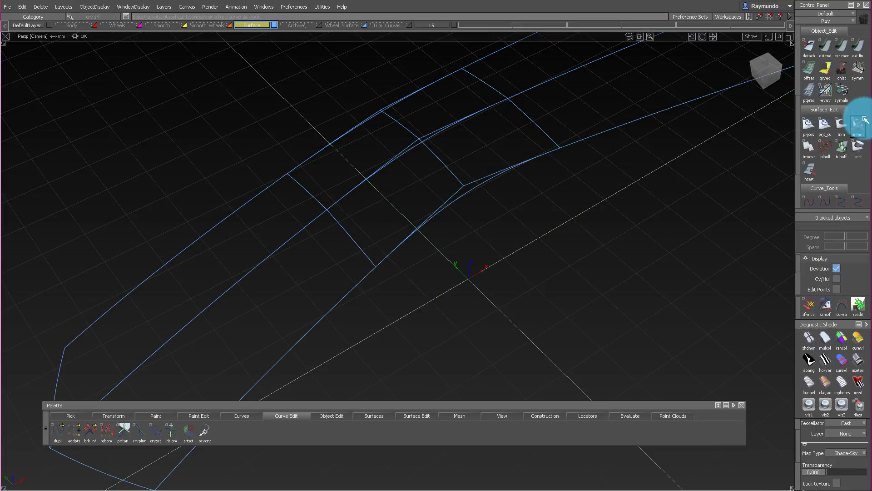
pyautogui.scroll(3, 861, 95)
pyautogui.click(842, 150)
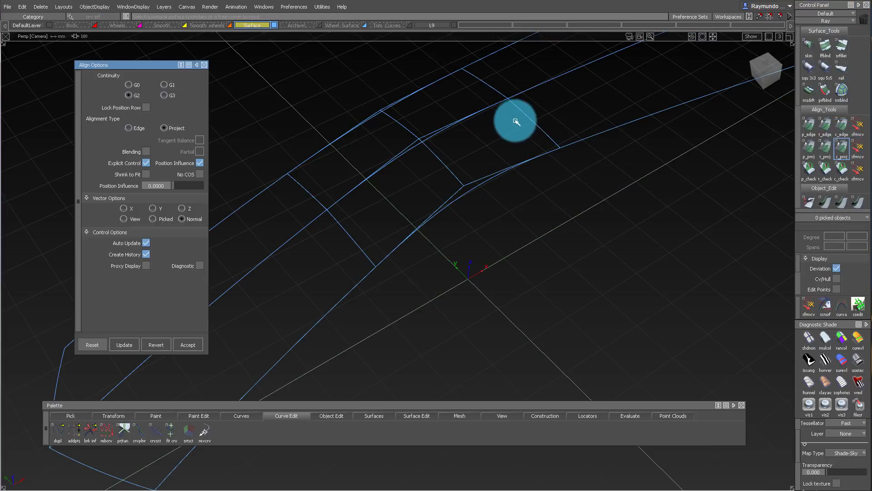
pyautogui.click(532, 122)
pyautogui.click(578, 110)
pyautogui.keyDown('ctrl'); pyautogui.keyDown('shift'); pyautogui.moveTo(360, 354); pyautogui.dragTo(360, 238); pyautogui.keyUp('shift'); pyautogui.keyUp('ctrl')
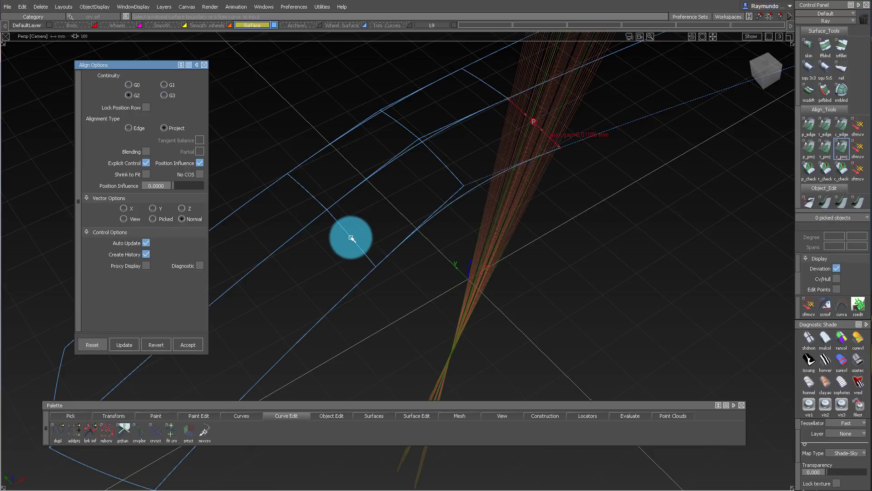
# Set the blend alignment's position influence to 1.0, with 3 U spans and 1 V span
pyautogui.moveTo(176, 277); pyautogui.dragTo(178, 279)
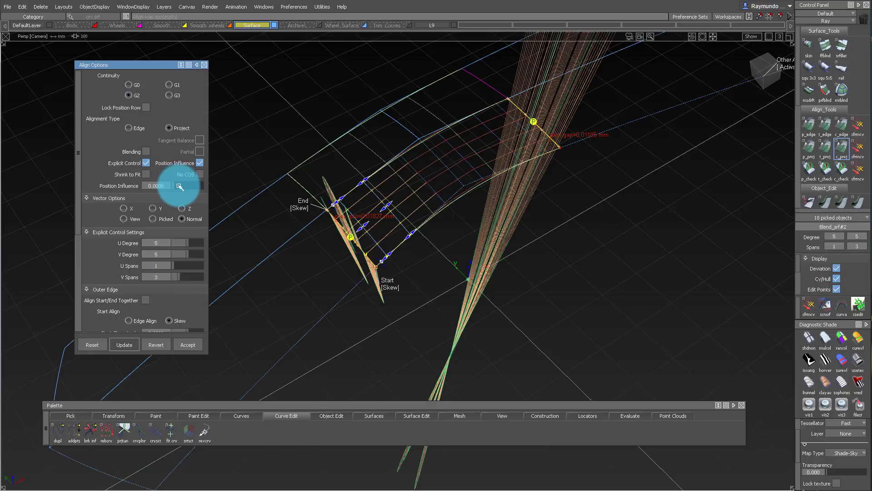
pyautogui.moveTo(179, 186); pyautogui.dragTo(223, 246)
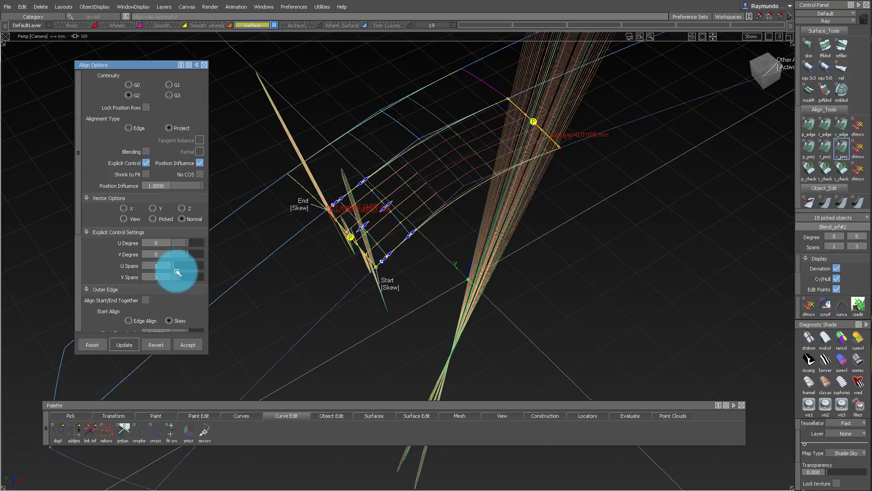
pyautogui.moveTo(176, 272); pyautogui.dragTo(153, 278)
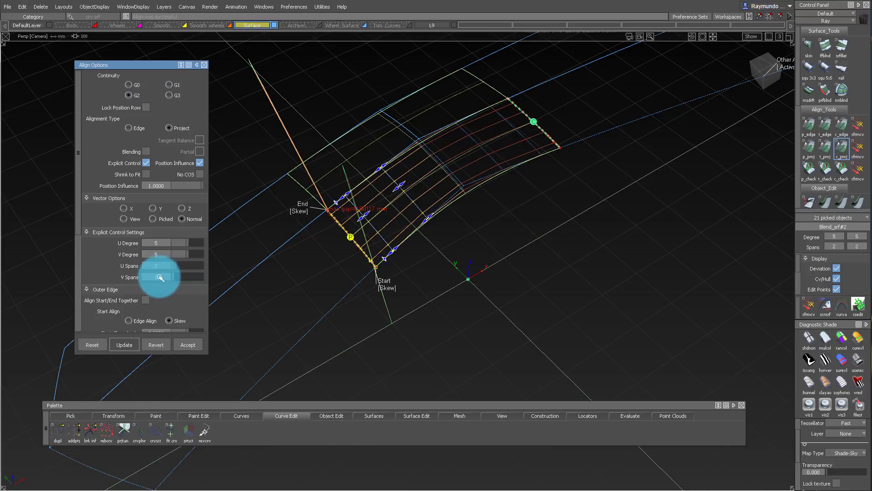
pyautogui.moveTo(186, 264); pyautogui.dragTo(179, 266)
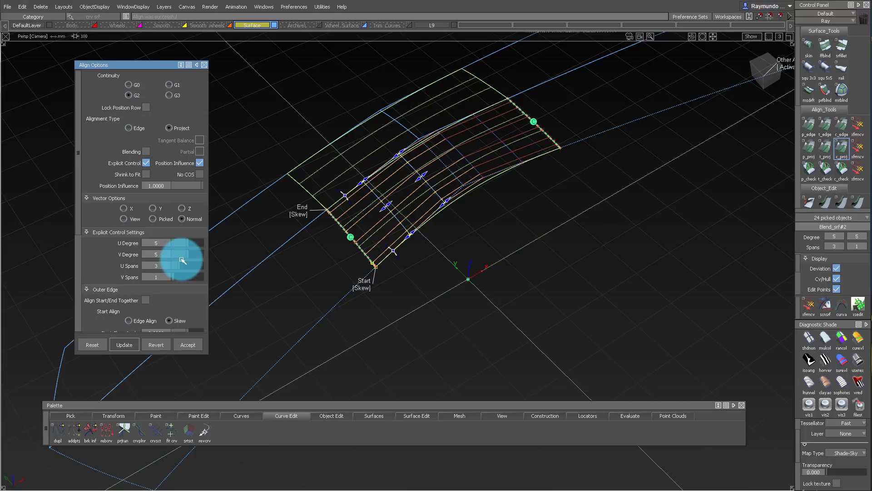
pyautogui.click(174, 265)
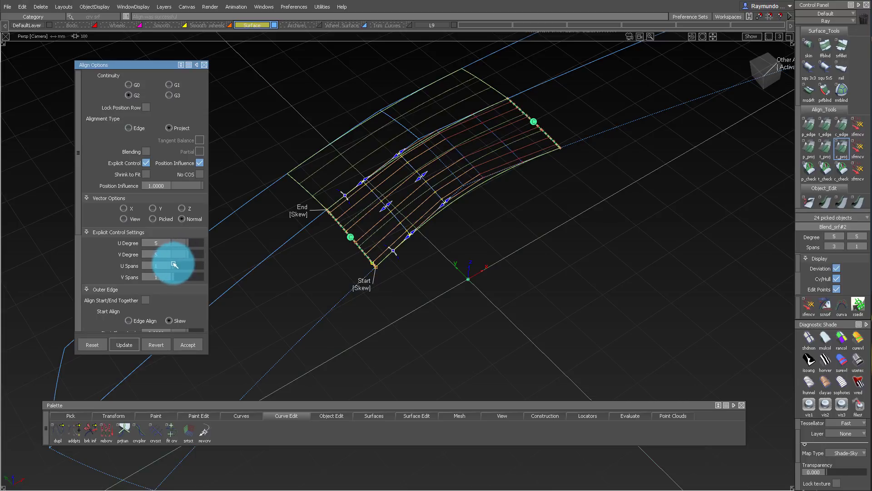
pyautogui.click(191, 243)
# Trim the front and rear roof surfaces back to the ends of the aligned blend, keeping the outer portions
pyautogui.keyDown('alt'); pyautogui.keyDown('shift'); pyautogui.moveTo(509, 230); pyautogui.dragTo(495, 268); pyautogui.keyUp('shift'); pyautogui.keyUp('alt')
pyautogui.keyDown('ctrl'); pyautogui.keyDown('shift'); pyautogui.moveTo(496, 236); pyautogui.dragTo(495, 171); pyautogui.keyUp('shift'); pyautogui.keyUp('ctrl')
pyautogui.keyDown('ctrl'); pyautogui.keyDown('shift'); pyautogui.moveTo(555, 175); pyautogui.dragTo(530, 126); pyautogui.keyUp('shift'); pyautogui.keyUp('ctrl')
pyautogui.keyDown('alt'); pyautogui.keyDown('shift'); pyautogui.moveTo(420, 198); pyautogui.dragTo(419, 154); pyautogui.keyUp('shift'); pyautogui.keyUp('alt')
pyautogui.keyDown('ctrl'); pyautogui.keyDown('shift'); pyautogui.moveTo(419, 256); pyautogui.dragTo(417, 184); pyautogui.keyUp('shift'); pyautogui.keyUp('ctrl')
pyautogui.click(331, 329)
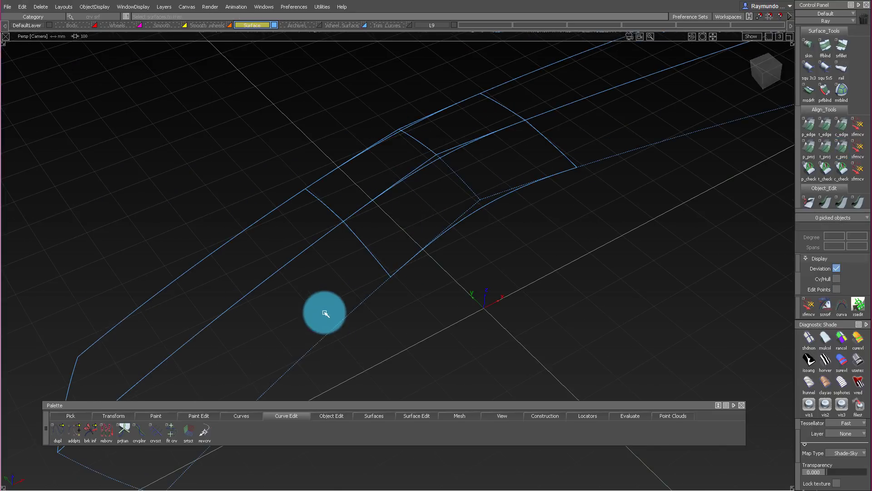
pyautogui.click(342, 298)
pyautogui.press('space')
pyautogui.click(579, 159)
pyautogui.click(615, 132)
pyautogui.press('space')
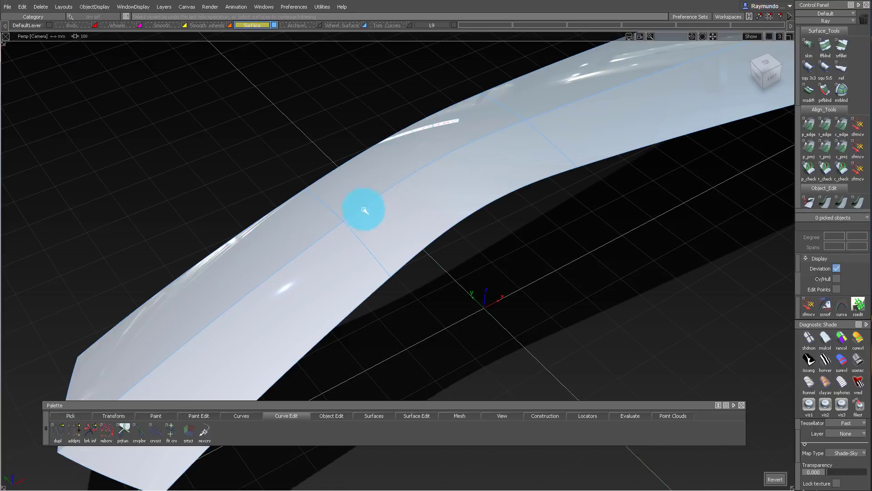
# Inspect the shaded roof transition from several angles, examining the highlights across the blend and both joins
pyautogui.keyDown('alt'); pyautogui.keyDown('shift'); pyautogui.moveTo(364, 208); pyautogui.dragTo(394, 207, button='right'); pyautogui.keyUp('shift'); pyautogui.keyUp('alt')
pyautogui.keyDown('alt'); pyautogui.keyDown('shift'); pyautogui.moveTo(393, 206); pyautogui.dragTo(400, 195); pyautogui.keyUp('shift'); pyautogui.keyUp('alt')
pyautogui.keyDown('ctrl'); pyautogui.keyDown('shift'); pyautogui.moveTo(360, 140); pyautogui.dragTo(360, 268); pyautogui.keyUp('shift'); pyautogui.keyUp('ctrl')
pyautogui.moveTo(415, 151); pyautogui.dragTo(473, 250)
pyautogui.keyDown('ctrl'); pyautogui.keyDown('shift'); pyautogui.moveTo(403, 263); pyautogui.dragTo(409, 187); pyautogui.keyUp('shift'); pyautogui.keyUp('ctrl')
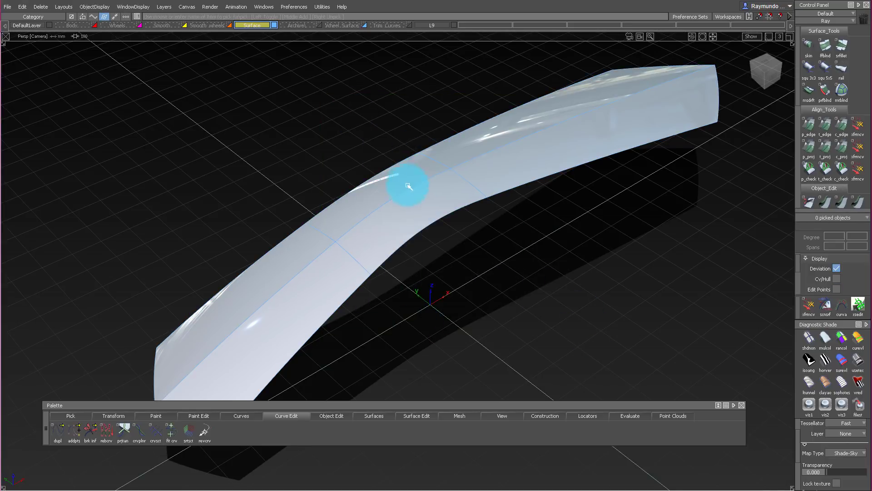
pyautogui.keyDown('alt'); pyautogui.keyDown('shift'); pyautogui.moveTo(411, 182); pyautogui.dragTo(448, 152, button='right'); pyautogui.keyUp('shift'); pyautogui.keyUp('alt')
pyautogui.keyDown('alt'); pyautogui.keyDown('shift'); pyautogui.moveTo(448, 152); pyautogui.dragTo(357, 204); pyautogui.keyUp('shift'); pyautogui.keyUp('alt')
pyautogui.keyDown('alt'); pyautogui.keyDown('shift'); pyautogui.click(358, 200); pyautogui.keyUp('shift'); pyautogui.keyUp('alt')
pyautogui.keyDown('alt'); pyautogui.keyDown('shift'); pyautogui.moveTo(445, 168); pyautogui.dragTo(457, 119); pyautogui.keyUp('shift'); pyautogui.keyUp('alt')
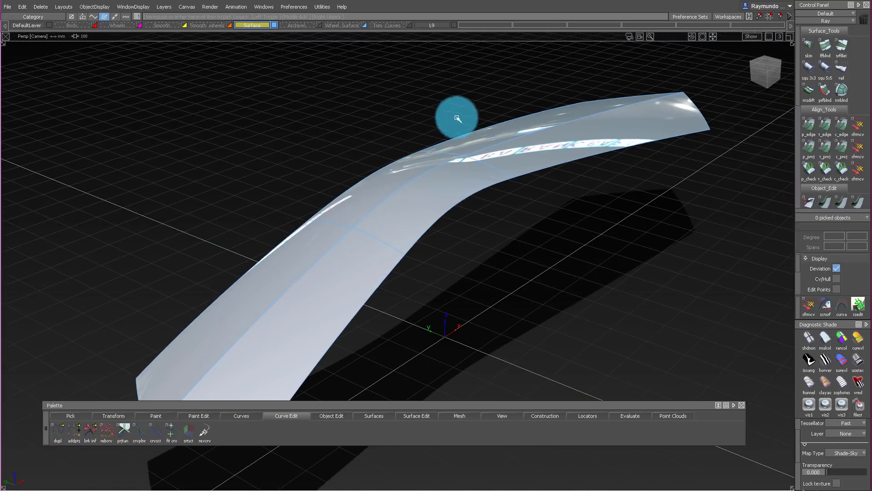
# Delete the blend surface, then untrim both roof surfaces and delete their projected trim curves
pyautogui.click(445, 194)
pyautogui.press('Delete')
pyautogui.click(503, 164)
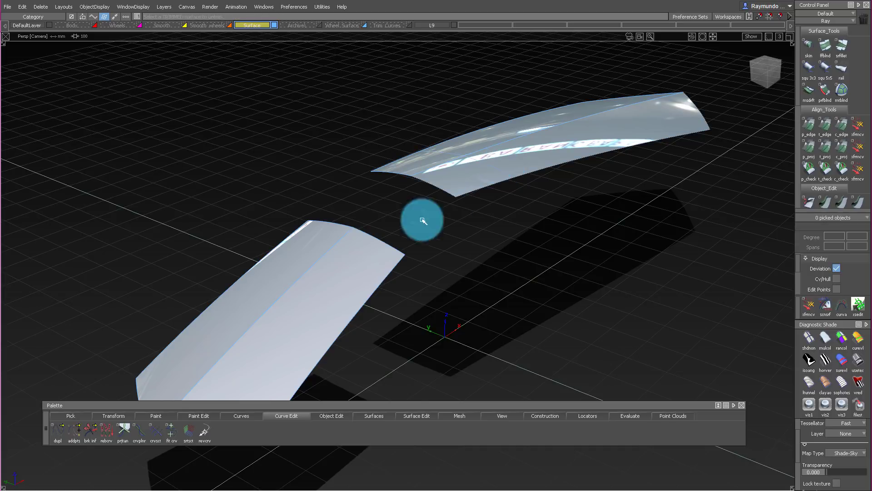
pyautogui.click(358, 257)
pyautogui.keyDown('ctrl'); pyautogui.keyDown('shift'); pyautogui.moveTo(473, 261); pyautogui.dragTo(439, 189); pyautogui.keyUp('shift'); pyautogui.keyUp('ctrl')
pyautogui.press('Delete')
pyautogui.press('Return')
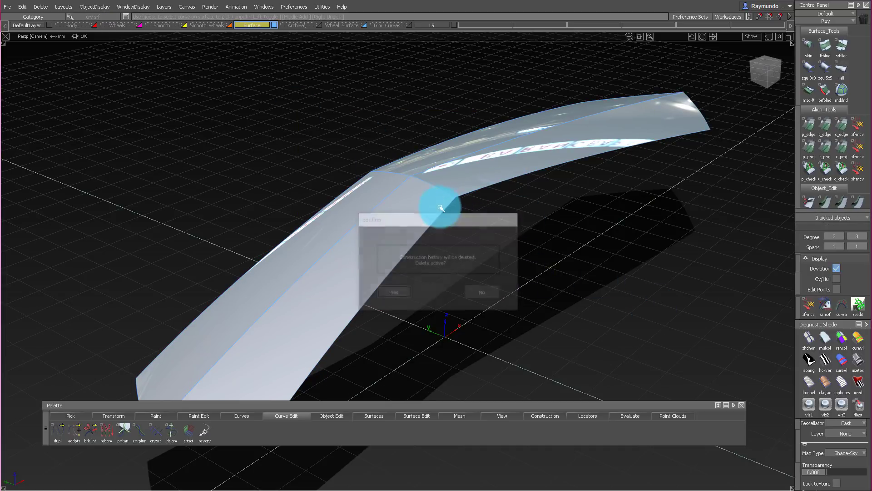
# Shorten the front and rear roof surfaces from their shared edge with Extend to open a gap
pyautogui.click(432, 185)
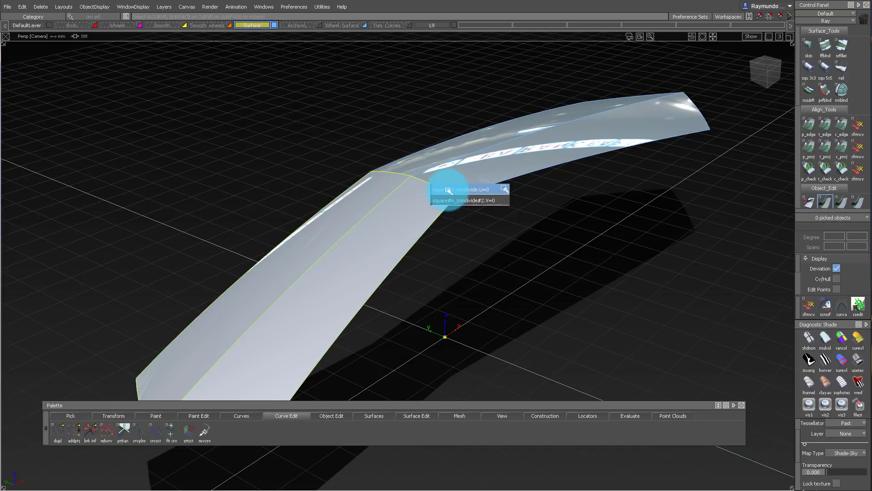
pyautogui.moveTo(399, 243); pyautogui.dragTo(646, 140)
pyautogui.keyDown('ctrl'); pyautogui.keyDown('shift'); pyautogui.moveTo(537, 258); pyautogui.dragTo(536, 187); pyautogui.keyUp('shift'); pyautogui.keyUp('ctrl')
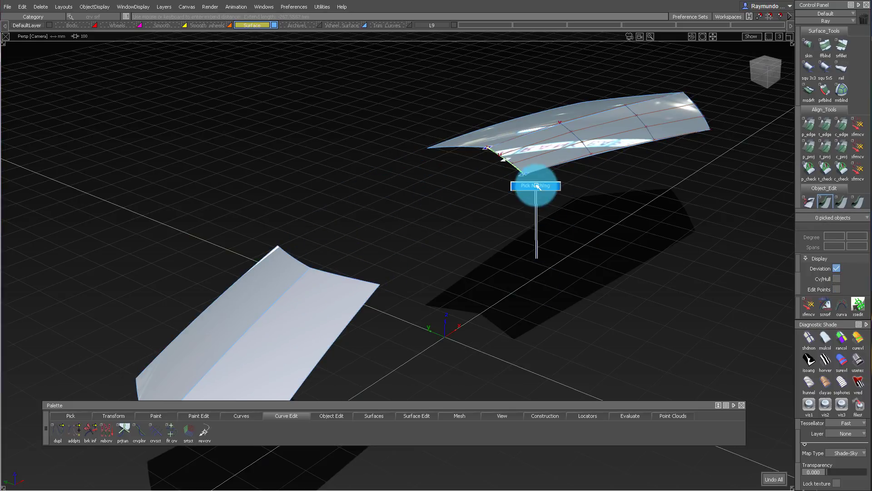
# Create a freeform blend surface across the gap between the shortened rear and front roof surfaces
pyautogui.click(508, 169)
pyautogui.keyDown('alt'); pyautogui.keyDown('shift'); pyautogui.moveTo(359, 255); pyautogui.dragTo(432, 308); pyautogui.keyUp('shift'); pyautogui.keyUp('alt')
pyautogui.keyDown('ctrl'); pyautogui.keyDown('shift'); pyautogui.moveTo(433, 308); pyautogui.dragTo(441, 162); pyautogui.keyUp('shift'); pyautogui.keyUp('ctrl')
pyautogui.keyDown('alt'); pyautogui.keyDown('shift'); pyautogui.moveTo(464, 277); pyautogui.dragTo(361, 292); pyautogui.keyUp('shift'); pyautogui.keyUp('alt')
pyautogui.click(359, 294)
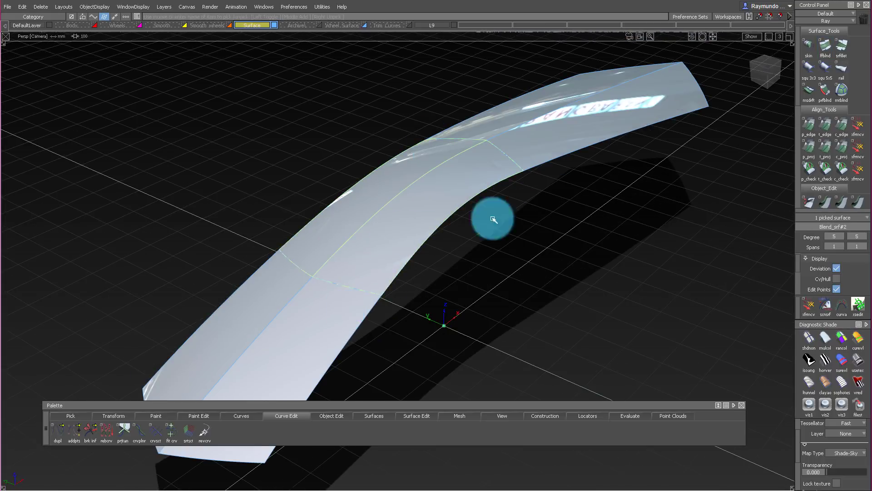
# Examine the CV layout and flow of the three roof surfaces from the side
pyautogui.moveTo(493, 220); pyautogui.dragTo(573, 150)
pyautogui.keyDown('ctrl'); pyautogui.keyDown('shift'); pyautogui.moveTo(573, 150); pyautogui.dragTo(579, 116, button='right'); pyautogui.keyUp('shift'); pyautogui.keyUp('ctrl')
pyautogui.keyDown('alt'); pyautogui.keyDown('shift'); pyautogui.moveTo(586, 214); pyautogui.dragTo(394, 115); pyautogui.keyUp('shift'); pyautogui.keyUp('alt')
pyautogui.keyDown('ctrl'); pyautogui.keyDown('shift'); pyautogui.moveTo(394, 115); pyautogui.dragTo(396, 266, button='right'); pyautogui.keyUp('shift'); pyautogui.keyUp('ctrl')
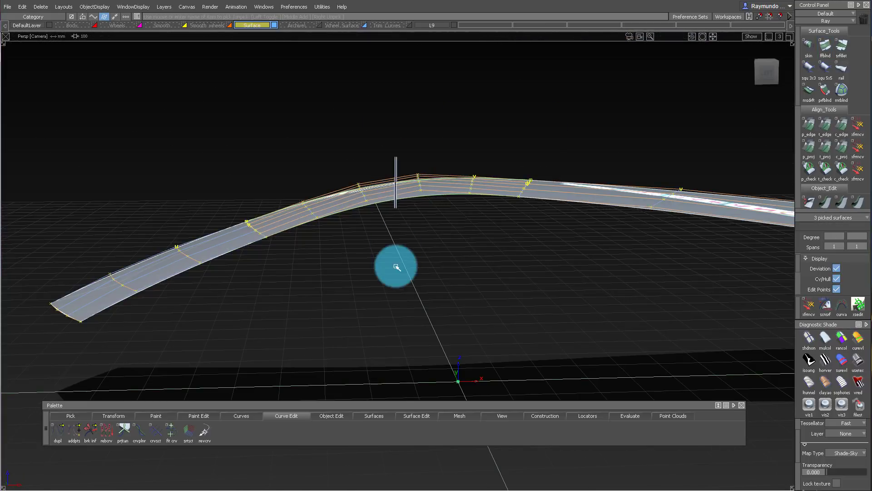
pyautogui.keyDown('alt'); pyautogui.keyDown('shift'); pyautogui.moveTo(459, 191); pyautogui.dragTo(571, 109); pyautogui.keyUp('shift'); pyautogui.keyUp('alt')
pyautogui.click(571, 171)
pyautogui.click(320, 281)
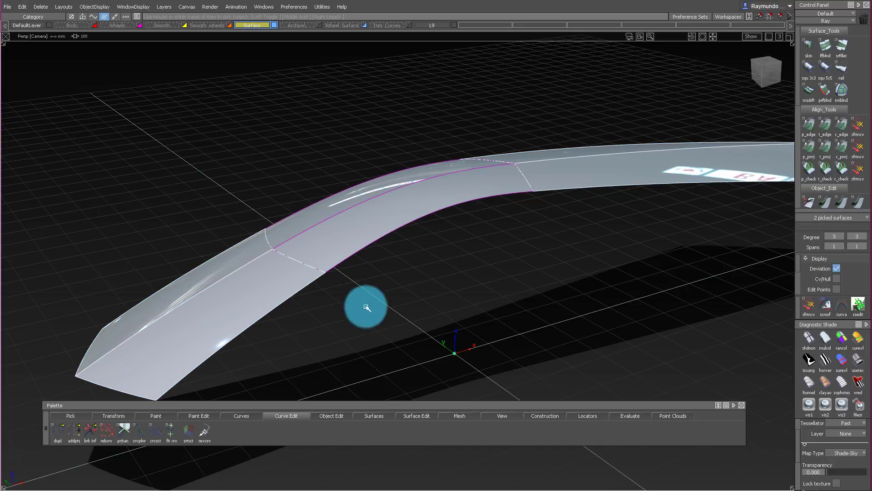
# Delete the blend surface bridging the shortened roof surfaces
pyautogui.moveTo(352, 229)
pyautogui.mouseDown()
pyautogui.moveTo(445, 255)
pyautogui.moveTo(522, 173)
pyautogui.moveTo(444, 187)
pyautogui.moveTo(489, 227)
pyautogui.moveTo(224, 269)
pyautogui.moveTo(268, 335)
pyautogui.moveTo(317, 152)
pyautogui.moveTo(333, 206)
pyautogui.moveTo(492, 172)
pyautogui.moveTo(546, 142)
pyautogui.moveTo(451, 128)
pyautogui.moveTo(339, 186)
pyautogui.moveTo(339, 136)
pyautogui.mouseUp()
pyautogui.keyDown('ctrl'); pyautogui.keyDown('shift'); pyautogui.moveTo(339, 136); pyautogui.dragTo(342, 225); pyautogui.keyUp('shift'); pyautogui.keyUp('ctrl')
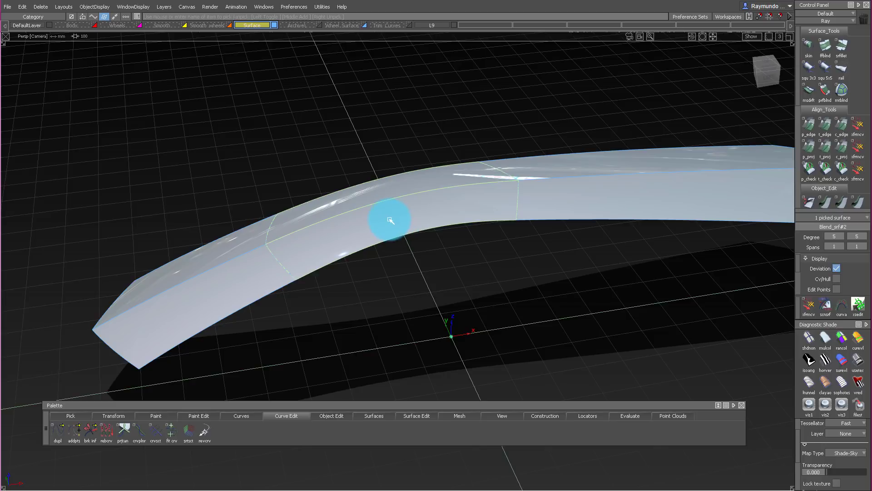
pyautogui.press('Delete')
pyautogui.press('Return')
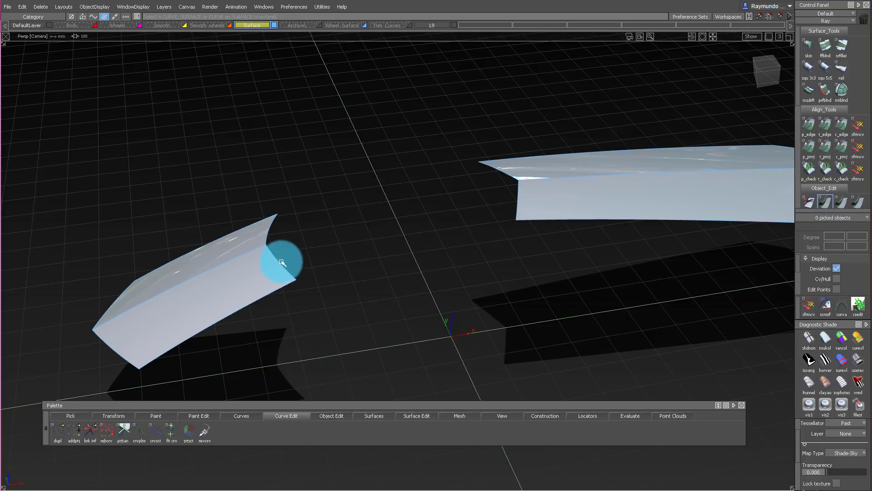
# Extend the front and rear roof surfaces back until their edges meet
pyautogui.moveTo(282, 263); pyautogui.dragTo(532, 200)
pyautogui.moveTo(518, 199); pyautogui.dragTo(443, 294)
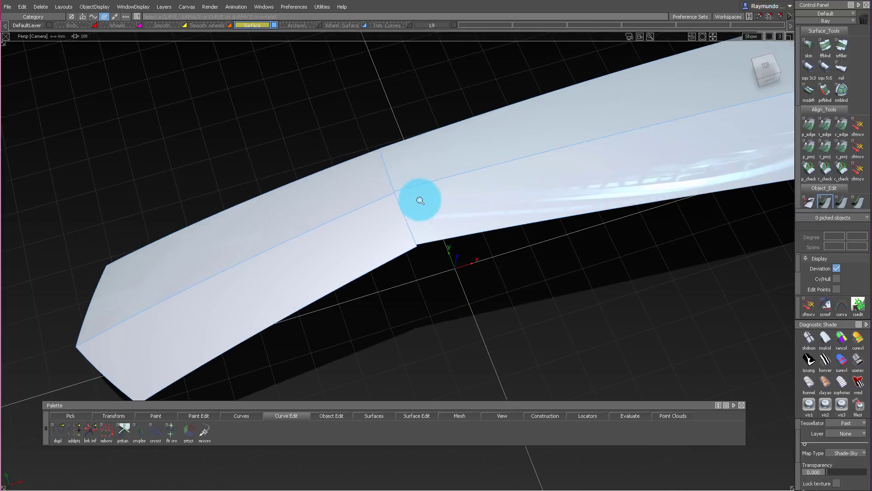
pyautogui.keyDown('alt'); pyautogui.keyDown('shift'); pyautogui.moveTo(421, 200); pyautogui.dragTo(343, 45); pyautogui.keyUp('shift'); pyautogui.keyUp('alt')
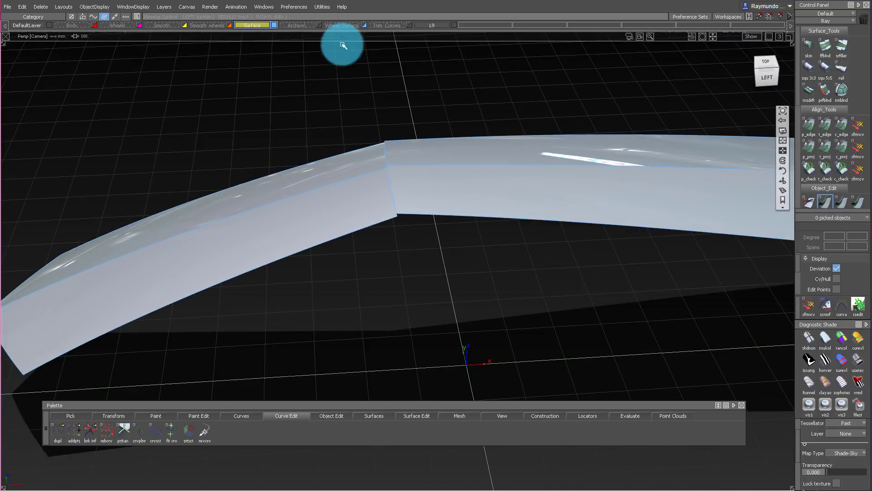
# Extend the front roof surface past the edge of the rear roof surface so the two overlap
pyautogui.keyDown('alt'); pyautogui.keyDown('shift'); pyautogui.moveTo(368, 182); pyautogui.dragTo(306, 164); pyautogui.keyUp('shift'); pyautogui.keyUp('alt')
pyautogui.keyDown('alt'); pyautogui.keyDown('shift'); pyautogui.moveTo(443, 154); pyautogui.dragTo(412, 234); pyautogui.keyUp('shift'); pyautogui.keyUp('alt')
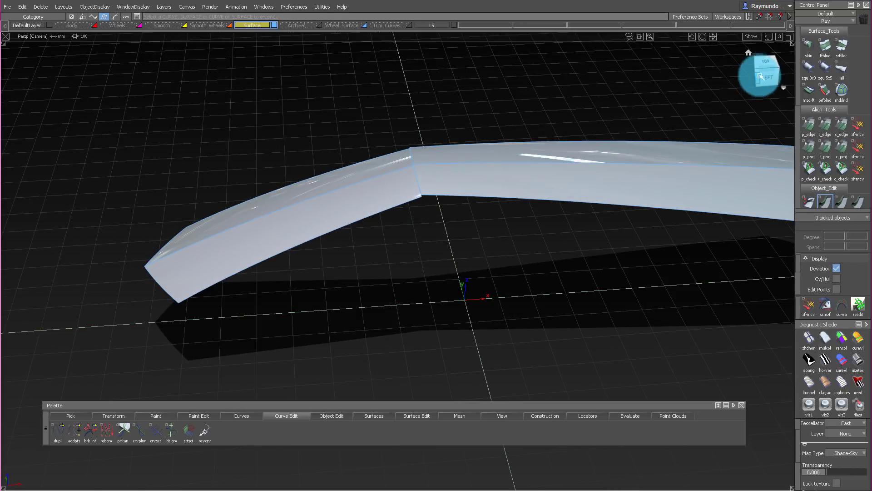
pyautogui.keyDown('alt'); pyautogui.keyDown('shift'); pyautogui.moveTo(410, 112); pyautogui.dragTo(461, 206); pyautogui.keyUp('shift'); pyautogui.keyUp('alt')
pyautogui.moveTo(424, 257)
pyautogui.keyDown('ctrl'); pyautogui.keyDown('shift'); pyautogui.mouseDown()
pyautogui.moveTo(424, 181)
pyautogui.moveTo(443, 162)
pyautogui.mouseUp(); pyautogui.keyUp('shift'); pyautogui.keyUp('ctrl')
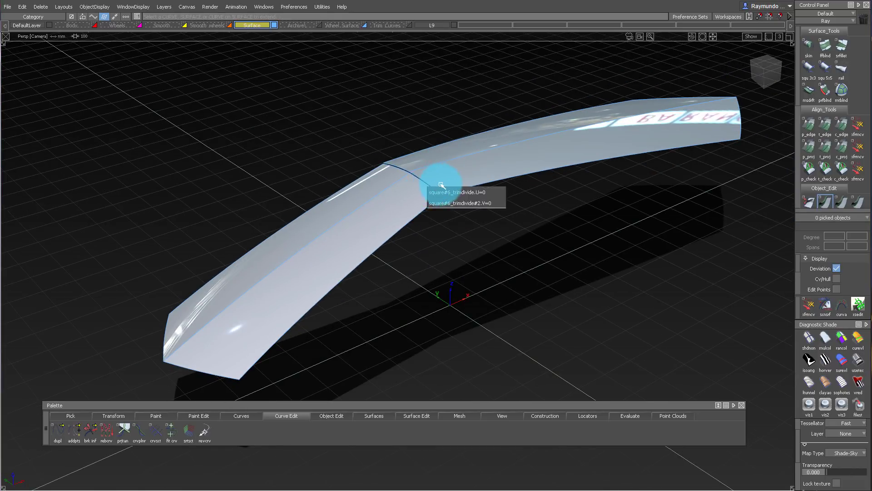
pyautogui.click(442, 196)
pyautogui.keyDown('alt'); pyautogui.keyDown('shift'); pyautogui.moveTo(431, 170); pyautogui.dragTo(386, 167, button='right'); pyautogui.keyUp('shift'); pyautogui.keyUp('alt')
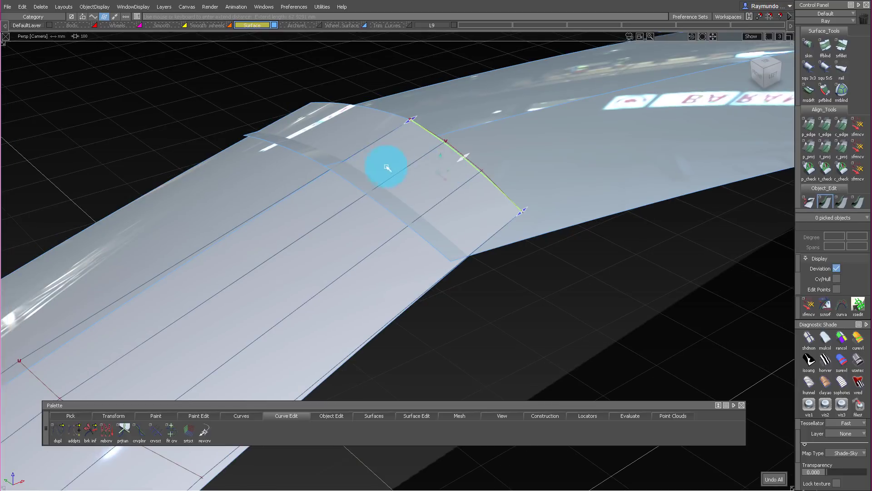
pyautogui.moveTo(355, 167); pyautogui.dragTo(283, 241)
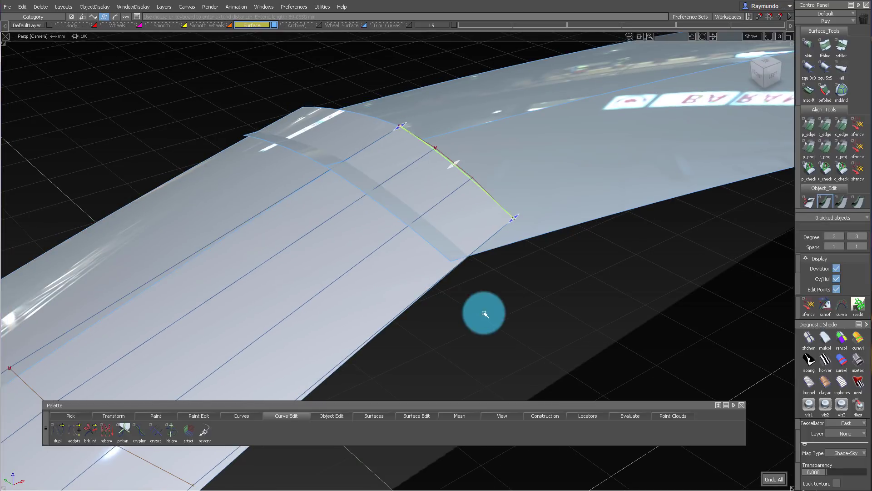
# Intersect the front and rear roof surfaces and trim both back to their shared intersection edge
pyautogui.keyDown('ctrl'); pyautogui.keyDown('shift'); pyautogui.moveTo(484, 312); pyautogui.dragTo(491, 86); pyautogui.keyUp('shift'); pyautogui.keyUp('ctrl')
pyautogui.click(532, 137)
pyautogui.click(329, 287)
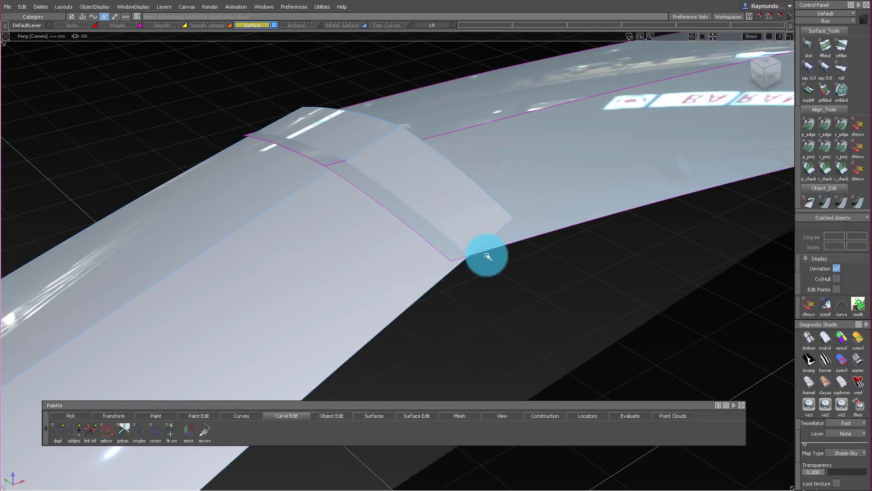
pyautogui.click(568, 162)
pyautogui.press('space')
pyautogui.click(323, 321)
pyautogui.click(350, 300)
pyautogui.press('space')
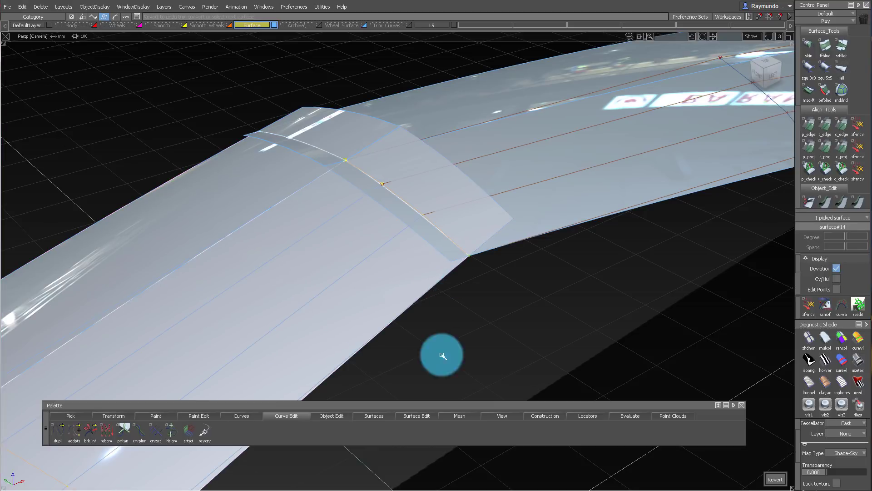
pyautogui.click(824, 169)
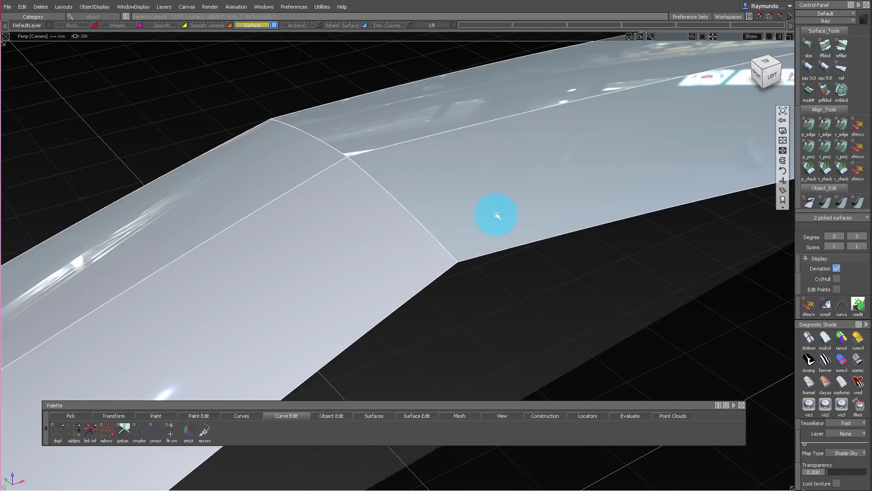
# Examine the shared edge and overall profile of the trimmed roof surfaces from the left side and in perspective
pyautogui.keyDown('alt'); pyautogui.keyDown('shift'); pyautogui.moveTo(496, 215); pyautogui.dragTo(448, 228, button='right'); pyautogui.keyUp('shift'); pyautogui.keyUp('alt')
pyautogui.click(759, 71)
pyautogui.click(771, 75)
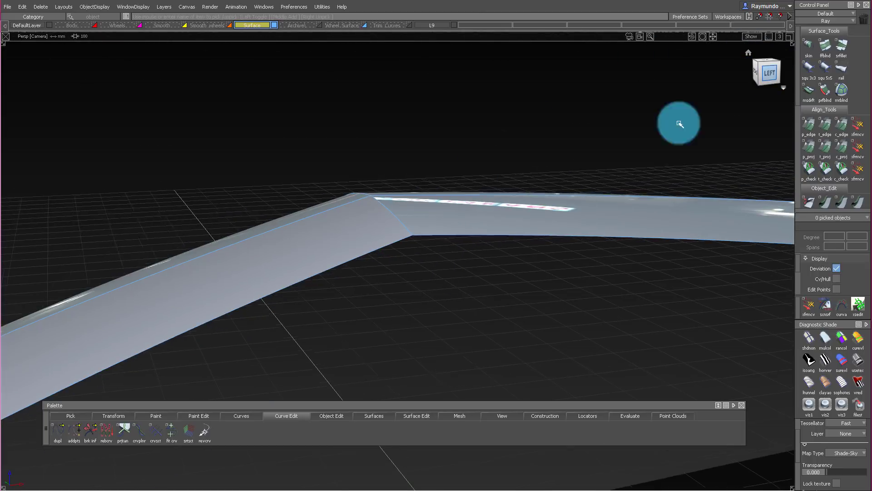
pyautogui.keyDown('alt'); pyautogui.keyDown('shift'); pyautogui.moveTo(554, 233); pyautogui.dragTo(554, 159, button='middle'); pyautogui.keyUp('shift'); pyautogui.keyUp('alt')
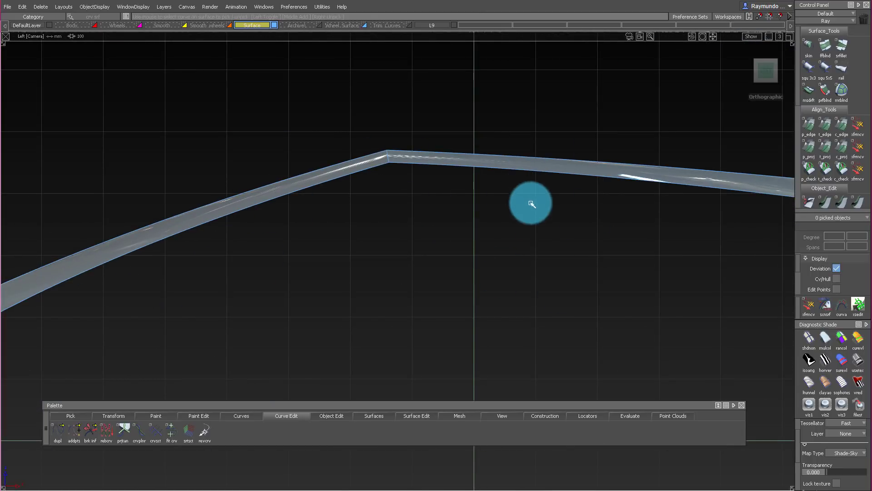
pyautogui.keyDown('alt'); pyautogui.keyDown('shift'); pyautogui.moveTo(506, 267); pyautogui.dragTo(595, 268, button='middle'); pyautogui.keyUp('shift'); pyautogui.keyUp('alt')
pyautogui.keyDown('alt'); pyautogui.keyDown('shift'); pyautogui.moveTo(538, 230); pyautogui.dragTo(497, 247, button='middle'); pyautogui.keyUp('shift'); pyautogui.keyUp('alt')
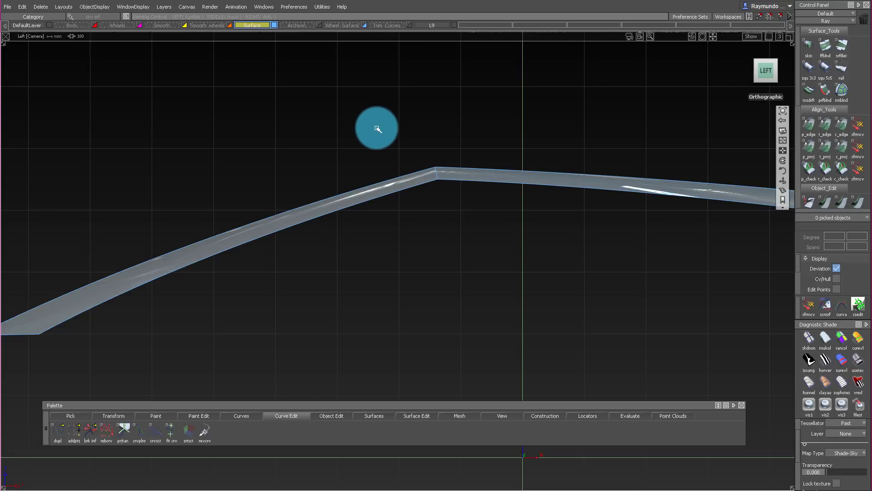
pyautogui.keyDown('alt'); pyautogui.keyDown('shift'); pyautogui.moveTo(314, 130); pyautogui.dragTo(494, 158); pyautogui.keyUp('shift'); pyautogui.keyUp('alt')
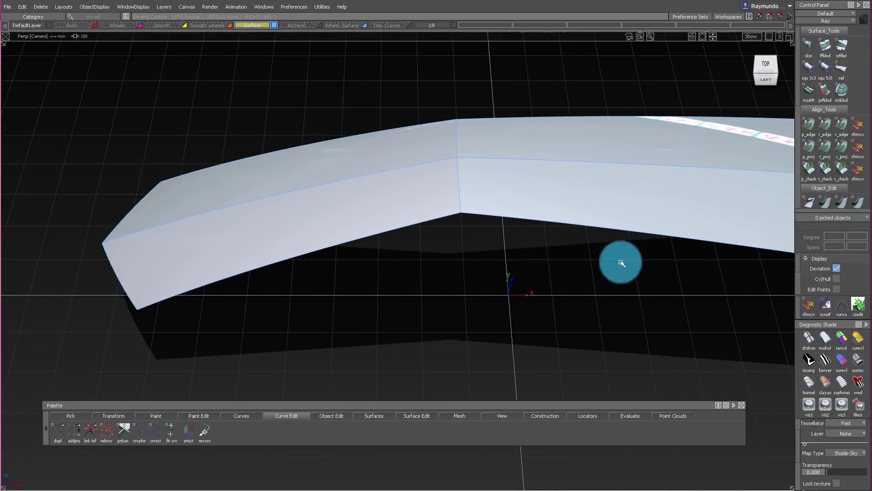
pyautogui.keyDown('alt'); pyautogui.keyDown('shift'); pyautogui.moveTo(676, 181); pyautogui.dragTo(728, 91); pyautogui.keyUp('shift'); pyautogui.keyUp('alt')
pyautogui.click(768, 72)
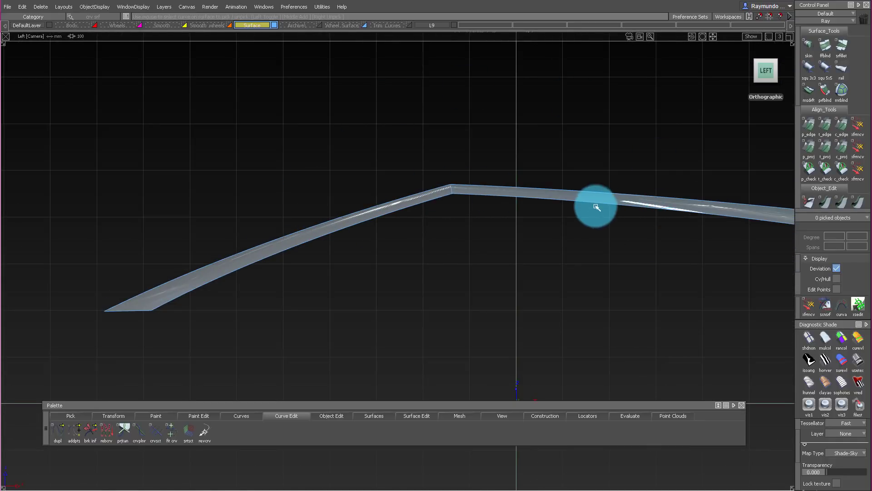
pyautogui.keyDown('alt'); pyautogui.keyDown('shift'); pyautogui.moveTo(531, 189); pyautogui.dragTo(752, 193); pyautogui.keyUp('shift'); pyautogui.keyUp('alt')
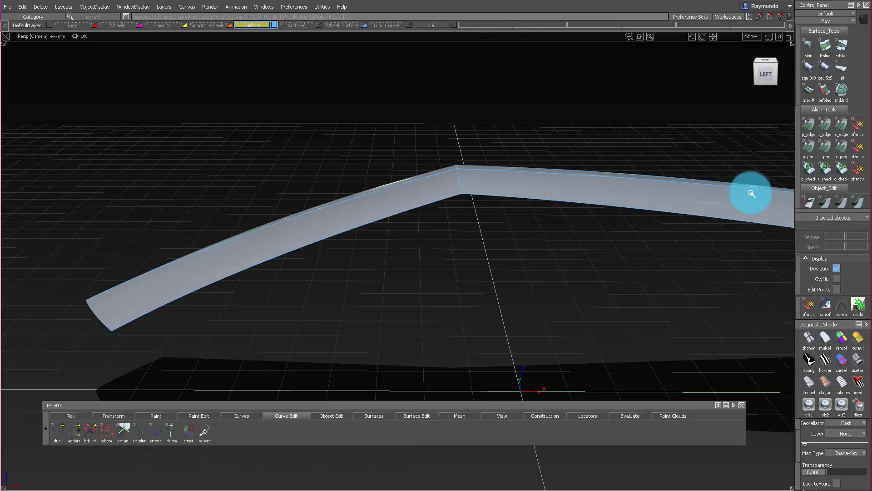
pyautogui.click(765, 72)
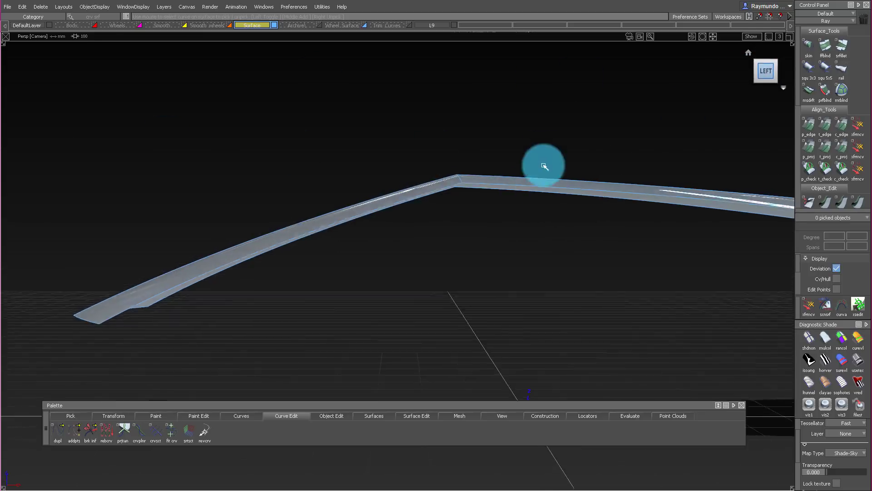
pyautogui.keyDown('alt'); pyautogui.keyDown('shift'); pyautogui.moveTo(452, 146); pyautogui.dragTo(512, 139, button='right'); pyautogui.keyUp('shift'); pyautogui.keyUp('alt')
pyautogui.keyDown('alt'); pyautogui.keyDown('shift'); pyautogui.moveTo(568, 152); pyautogui.dragTo(619, 172, button='middle'); pyautogui.keyUp('shift'); pyautogui.keyUp('alt')
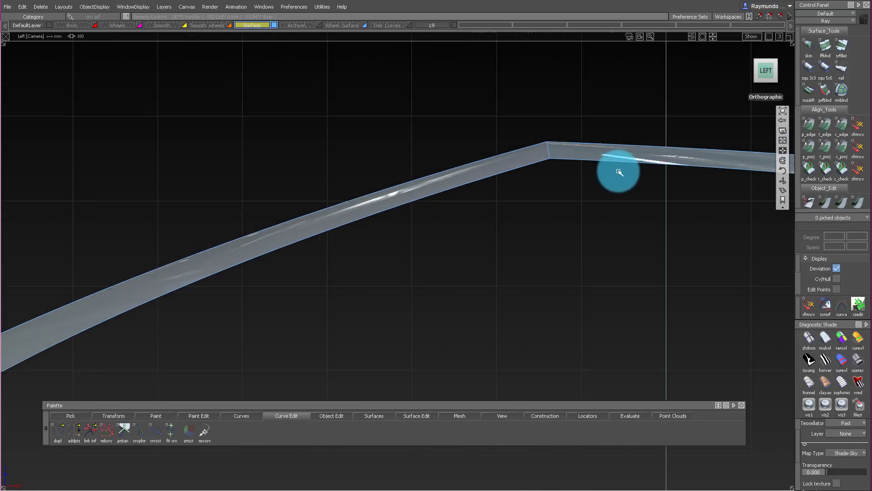
pyautogui.keyDown('alt'); pyautogui.keyDown('shift'); pyautogui.moveTo(654, 173); pyautogui.dragTo(632, 173, button='right'); pyautogui.keyUp('shift'); pyautogui.keyUp('alt')
pyautogui.keyDown('alt'); pyautogui.keyDown('shift'); pyautogui.moveTo(631, 173); pyautogui.dragTo(593, 173, button='middle'); pyautogui.keyUp('shift'); pyautogui.keyUp('alt')
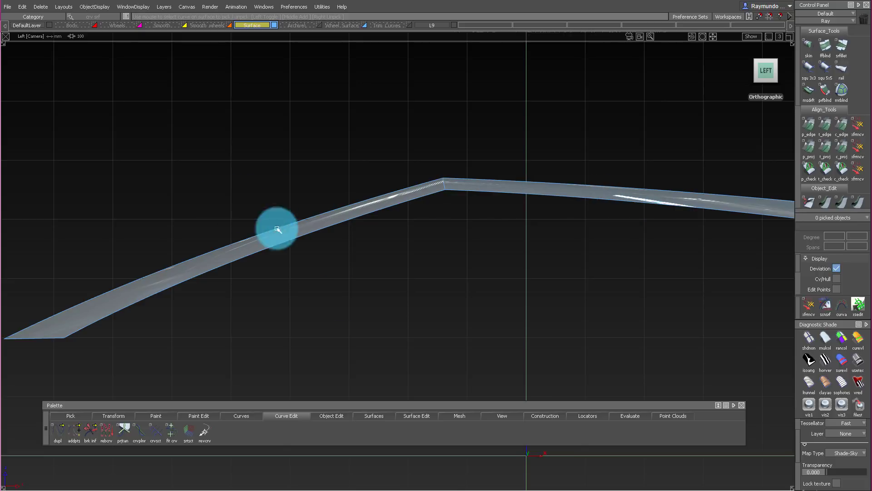
pyautogui.hotkey('shift', 'alt')
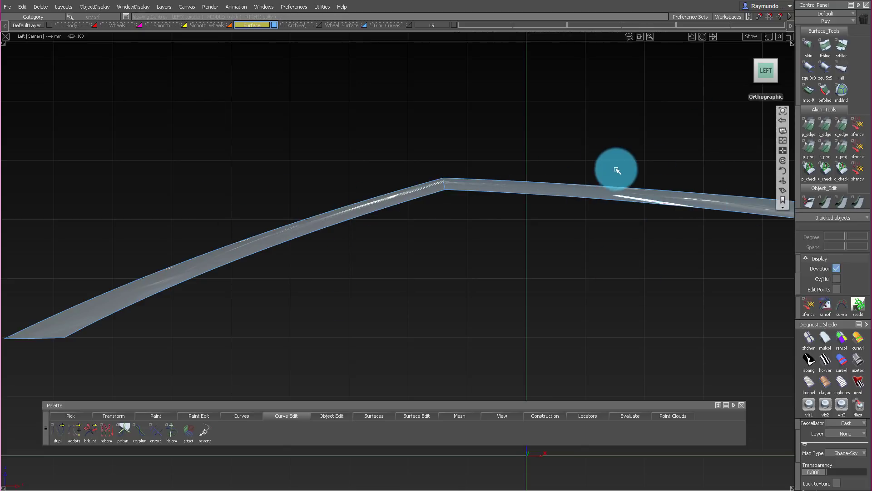
pyautogui.keyDown('alt'); pyautogui.keyDown('shift'); pyautogui.moveTo(639, 230); pyautogui.dragTo(555, 233, button='right'); pyautogui.keyUp('shift'); pyautogui.keyUp('alt')
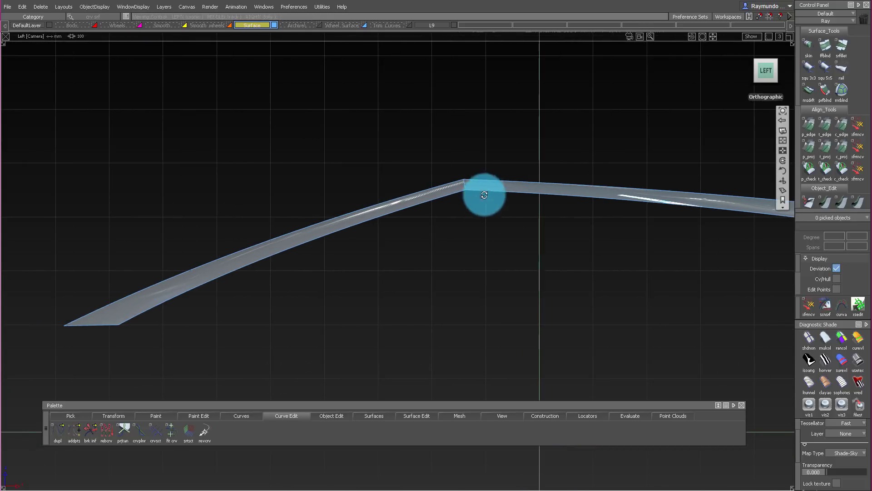
pyautogui.keyDown('alt'); pyautogui.keyDown('shift'); pyautogui.moveTo(483, 195); pyautogui.dragTo(357, 167); pyautogui.keyUp('shift'); pyautogui.keyUp('alt')
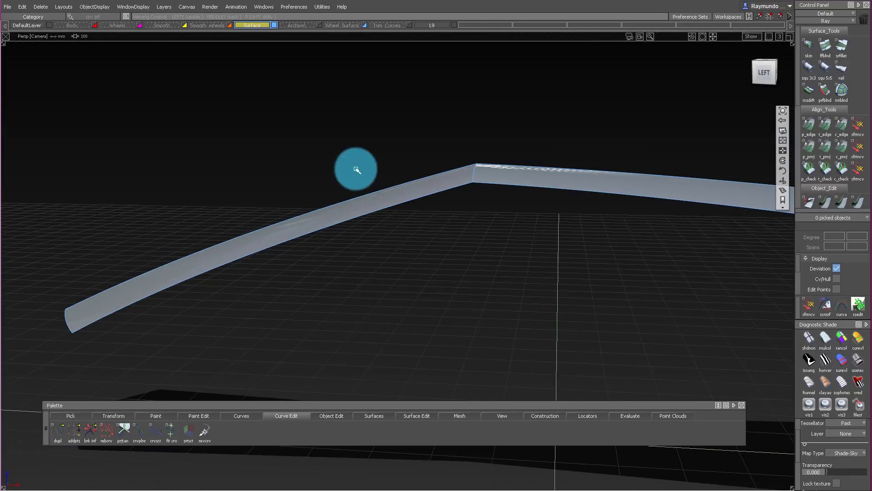
pyautogui.keyDown('alt'); pyautogui.keyDown('shift'); pyautogui.moveTo(676, 225); pyautogui.dragTo(550, 200); pyautogui.keyUp('shift'); pyautogui.keyUp('alt')
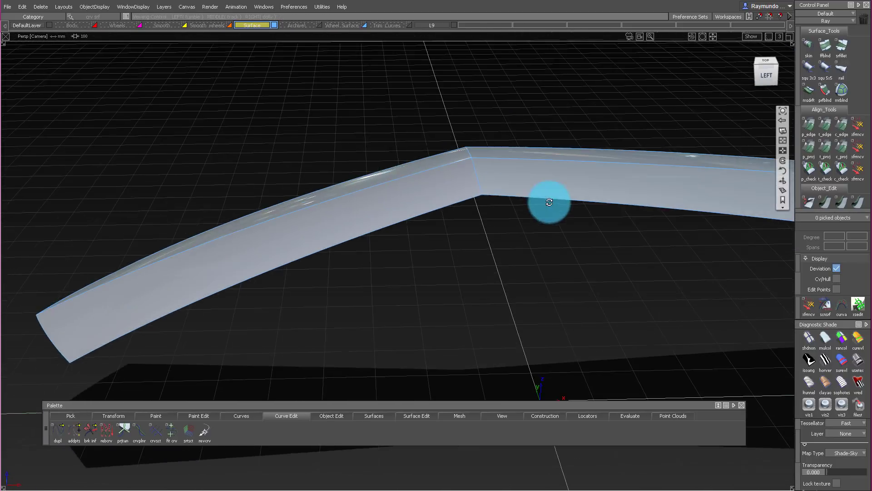
pyautogui.click(780, 75)
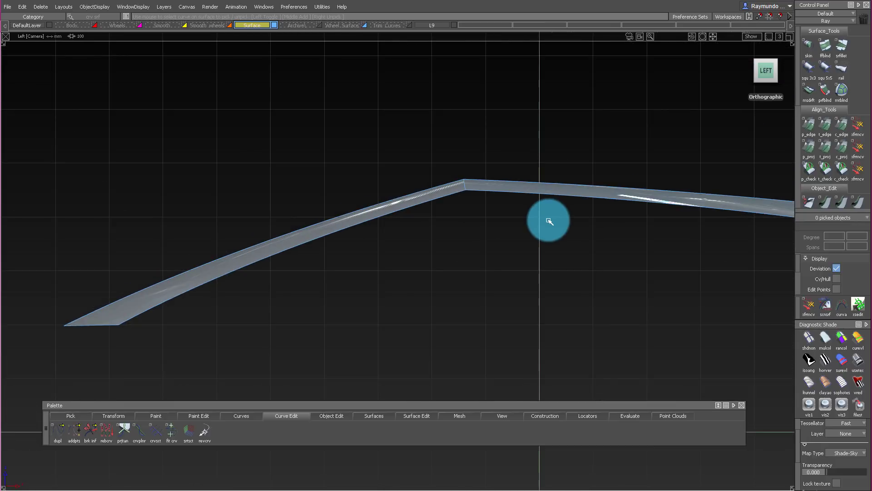
pyautogui.keyDown('alt'); pyautogui.keyDown('shift'); pyautogui.moveTo(579, 205); pyautogui.dragTo(505, 206, button='middle'); pyautogui.keyUp('shift'); pyautogui.keyUp('alt')
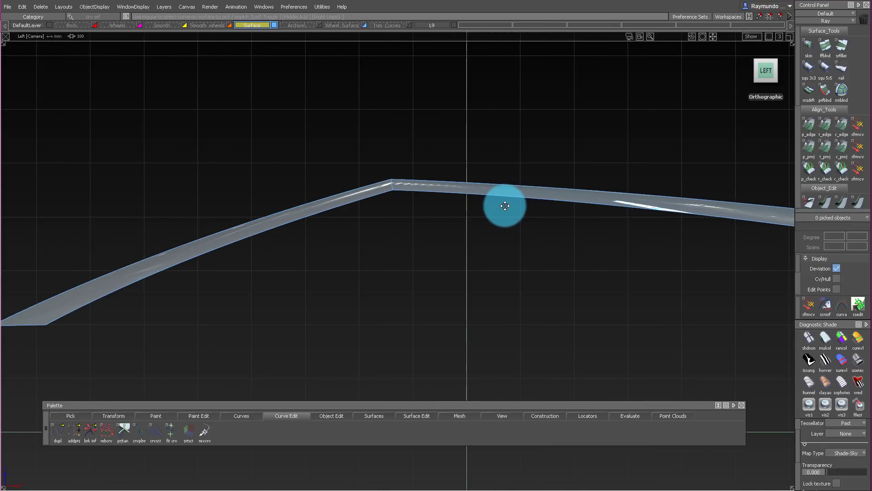
pyautogui.keyDown('alt'); pyautogui.keyDown('shift'); pyautogui.moveTo(380, 168); pyautogui.dragTo(398, 167, button='middle'); pyautogui.keyUp('shift'); pyautogui.keyUp('alt')
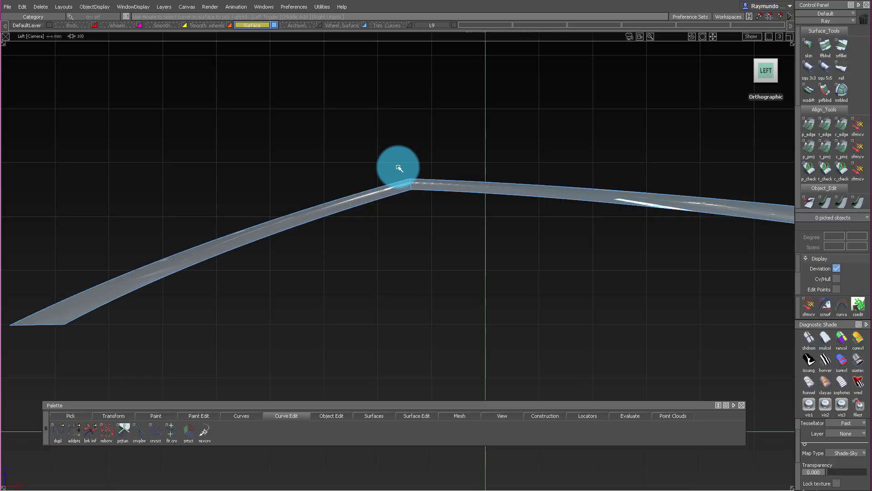
pyautogui.keyDown('alt'); pyautogui.keyDown('shift'); pyautogui.moveTo(366, 166); pyautogui.dragTo(524, 226); pyautogui.keyUp('shift'); pyautogui.keyUp('alt')
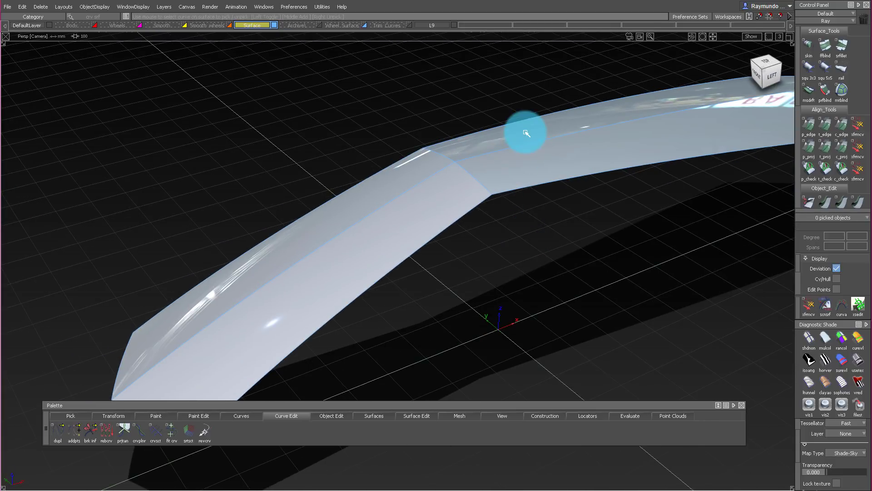
pyautogui.keyDown('alt'); pyautogui.keyDown('shift'); pyautogui.moveTo(527, 133); pyautogui.dragTo(472, 245); pyautogui.keyUp('shift'); pyautogui.keyUp('alt')
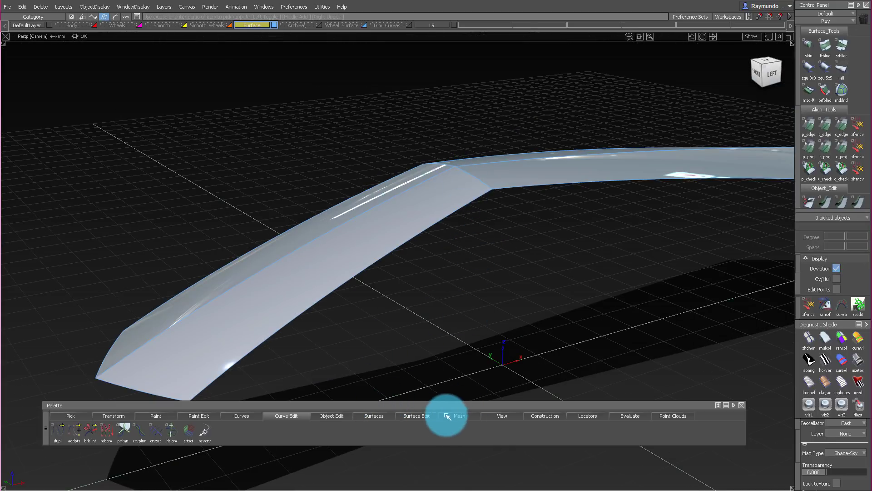
pyautogui.rightClick(421, 414)
pyautogui.rightClick(362, 419)
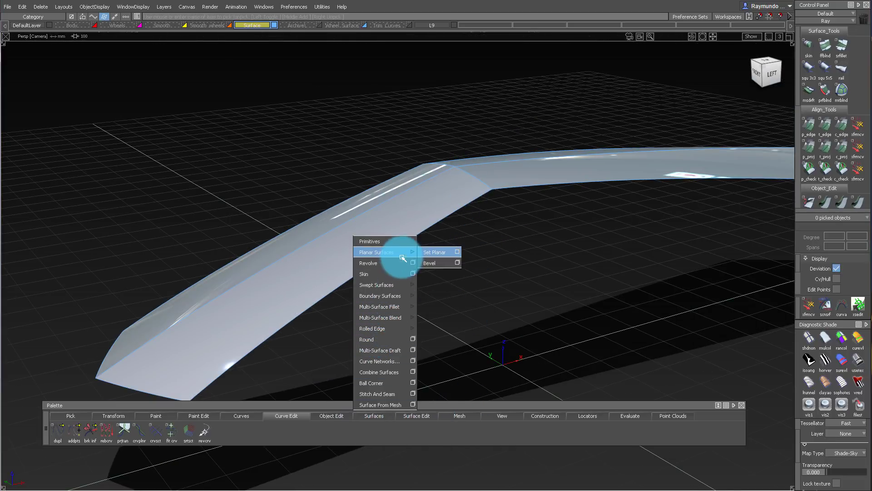
pyautogui.moveTo(400, 239)
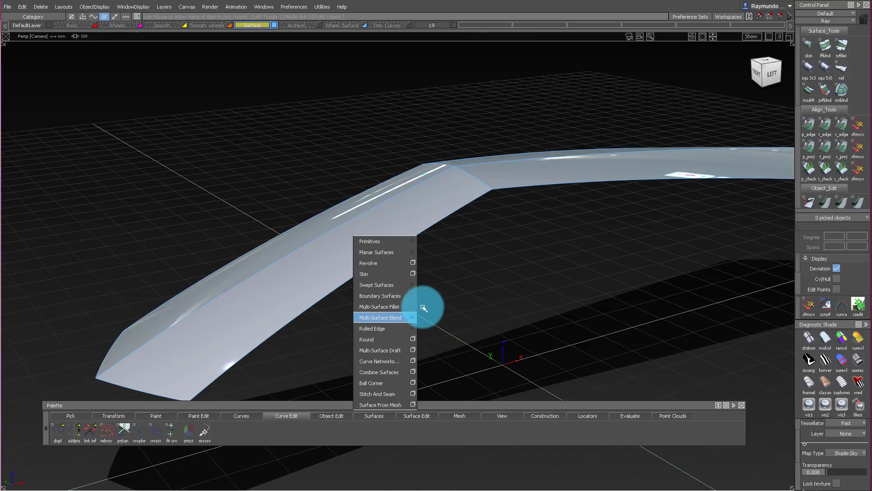
# Examine the joined roof surfaces in perspective, from above and from the left side
pyautogui.keyDown('alt'); pyautogui.keyDown('shift'); pyautogui.moveTo(503, 192); pyautogui.dragTo(527, 189); pyautogui.keyUp('shift'); pyautogui.keyUp('alt')
pyautogui.keyDown('alt'); pyautogui.keyDown('shift'); pyautogui.moveTo(528, 189); pyautogui.dragTo(571, 130, button='right'); pyautogui.keyUp('shift'); pyautogui.keyUp('alt')
pyautogui.keyDown('alt'); pyautogui.keyDown('shift'); pyautogui.moveTo(571, 130); pyautogui.dragTo(482, 189); pyautogui.keyUp('shift'); pyautogui.keyUp('alt')
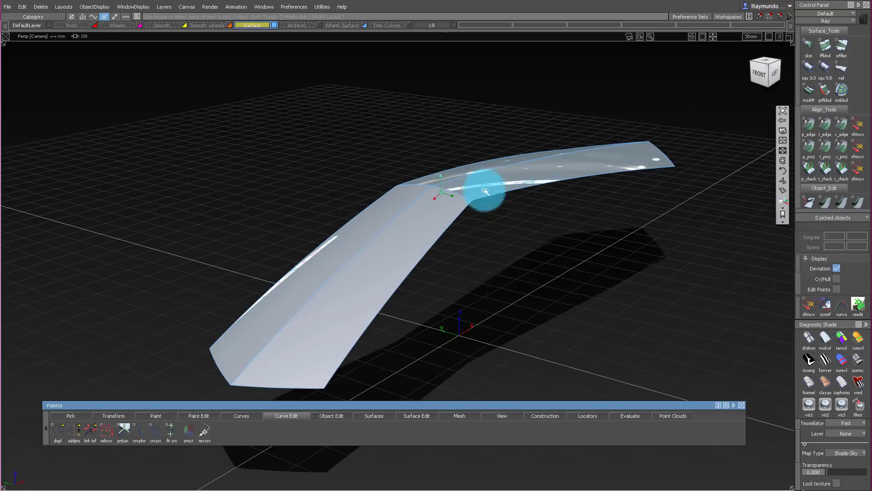
pyautogui.keyDown('alt'); pyautogui.keyDown('shift'); pyautogui.moveTo(481, 189); pyautogui.dragTo(684, 190, button='right'); pyautogui.keyUp('shift'); pyautogui.keyUp('alt')
pyautogui.keyDown('alt'); pyautogui.keyDown('shift'); pyautogui.moveTo(684, 190); pyautogui.dragTo(389, 242); pyautogui.keyUp('shift'); pyautogui.keyUp('alt')
pyautogui.keyDown('alt'); pyautogui.keyDown('shift'); pyautogui.moveTo(562, 224); pyautogui.dragTo(413, 247); pyautogui.keyUp('shift'); pyautogui.keyUp('alt')
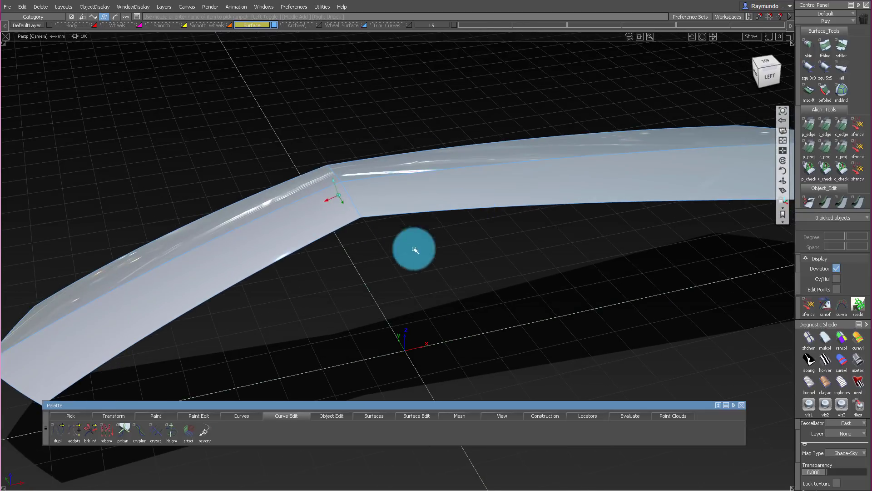
pyautogui.click(768, 76)
pyautogui.keyDown('alt'); pyautogui.keyDown('shift'); pyautogui.moveTo(470, 120); pyautogui.dragTo(413, 274); pyautogui.keyUp('shift'); pyautogui.keyUp('alt')
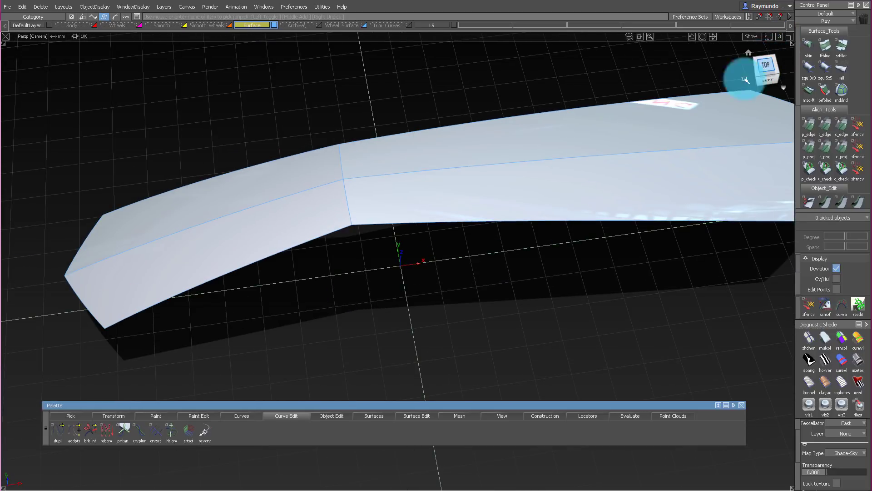
pyautogui.click(767, 67)
pyautogui.keyDown('alt'); pyautogui.keyDown('shift'); pyautogui.moveTo(548, 165); pyautogui.dragTo(571, 201, button='right'); pyautogui.keyUp('shift'); pyautogui.keyUp('alt')
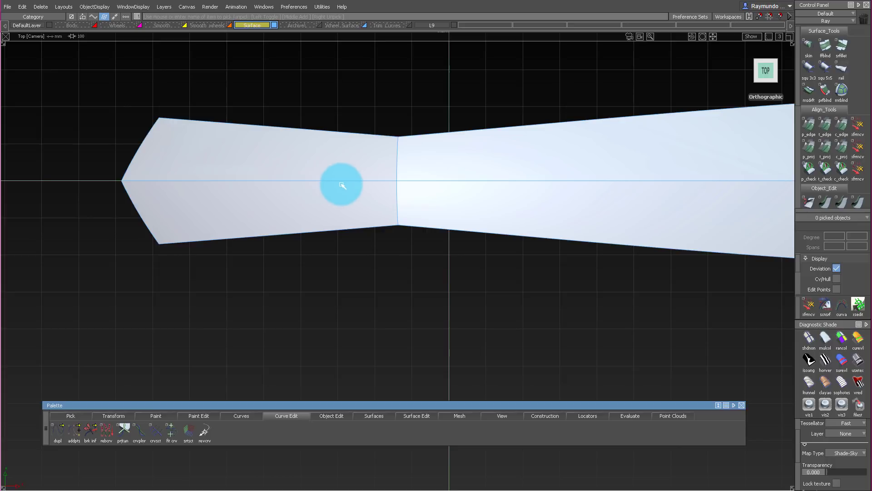
pyautogui.keyDown('alt'); pyautogui.keyDown('shift'); pyautogui.moveTo(341, 184); pyautogui.dragTo(306, 197, button='right'); pyautogui.keyUp('shift'); pyautogui.keyUp('alt')
pyautogui.keyDown('alt'); pyautogui.keyDown('shift'); pyautogui.moveTo(306, 196); pyautogui.dragTo(253, 220, button='middle'); pyautogui.keyUp('shift'); pyautogui.keyUp('alt')
pyautogui.keyDown('alt'); pyautogui.keyDown('shift'); pyautogui.moveTo(253, 220); pyautogui.dragTo(304, 68); pyautogui.keyUp('shift'); pyautogui.keyUp('alt')
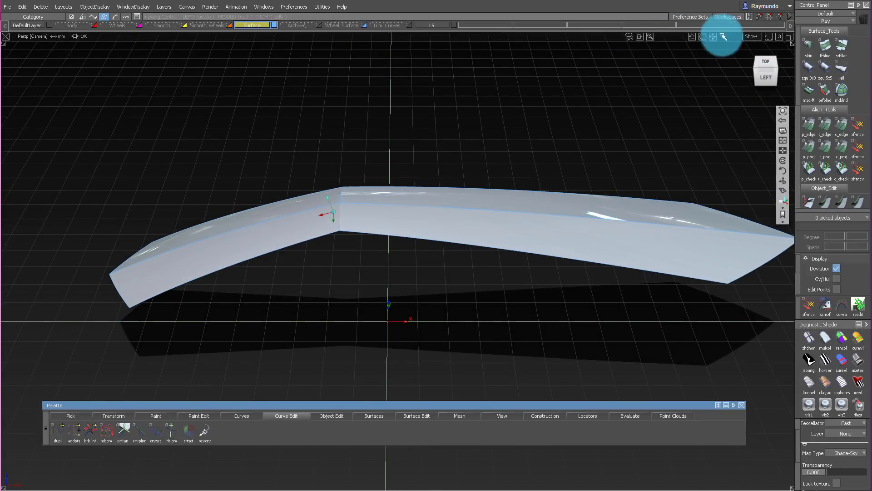
pyautogui.click(759, 85)
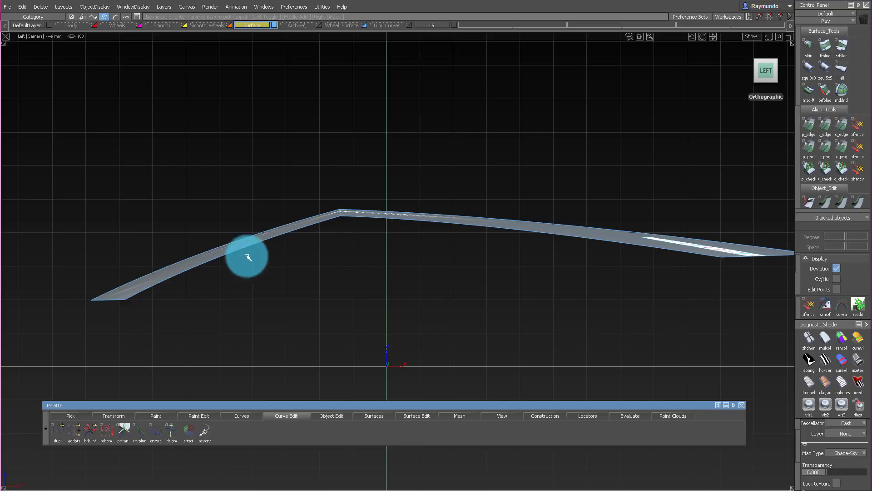
pyautogui.click(382, 420)
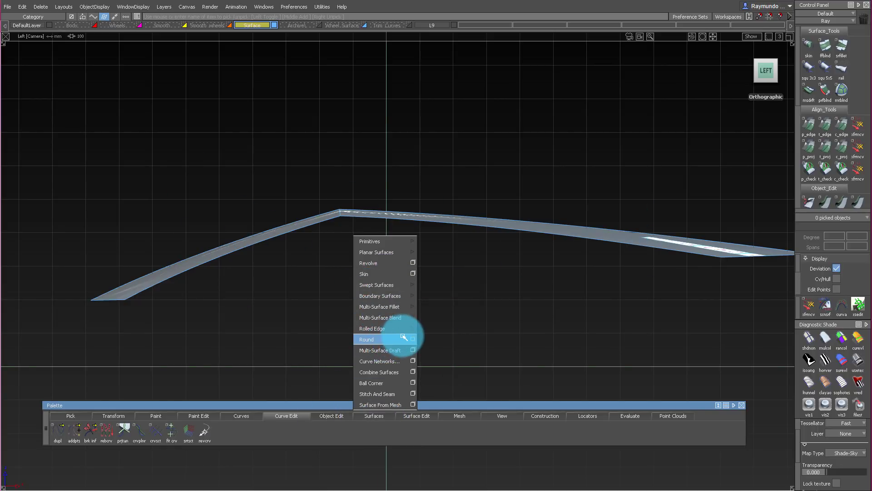
pyautogui.moveTo(387, 289)
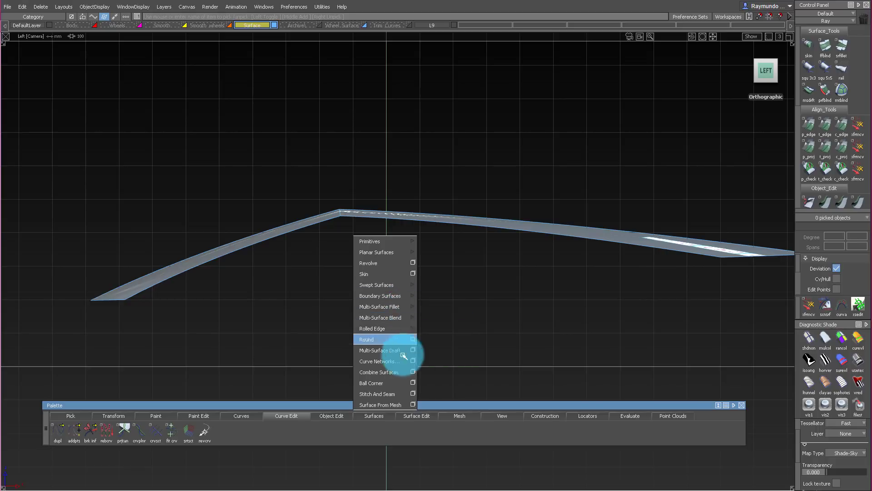
pyautogui.moveTo(400, 332)
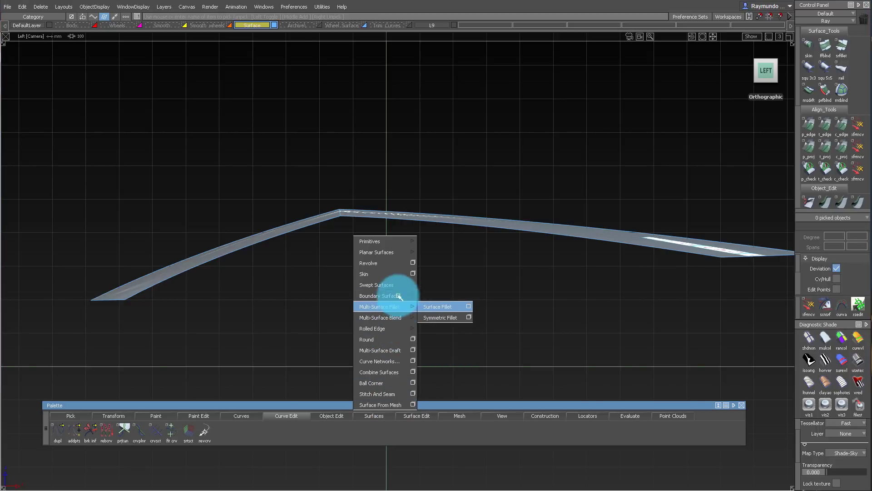
pyautogui.moveTo(399, 241)
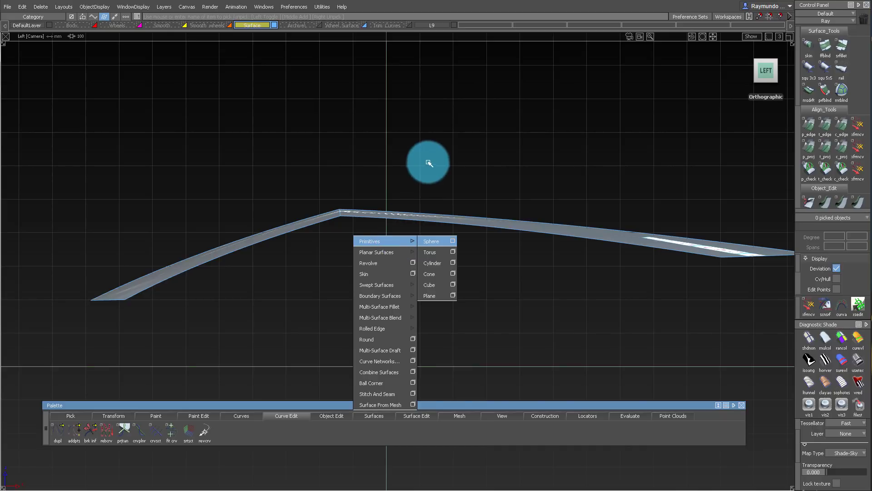
# Pick the inner hull rows of the car's nose panel and pull them slightly outward to bulge its profile
pyautogui.keyDown('alt'); pyautogui.keyDown('shift'); pyautogui.moveTo(512, 152); pyautogui.dragTo(662, 350); pyautogui.keyUp('shift'); pyautogui.keyUp('alt')
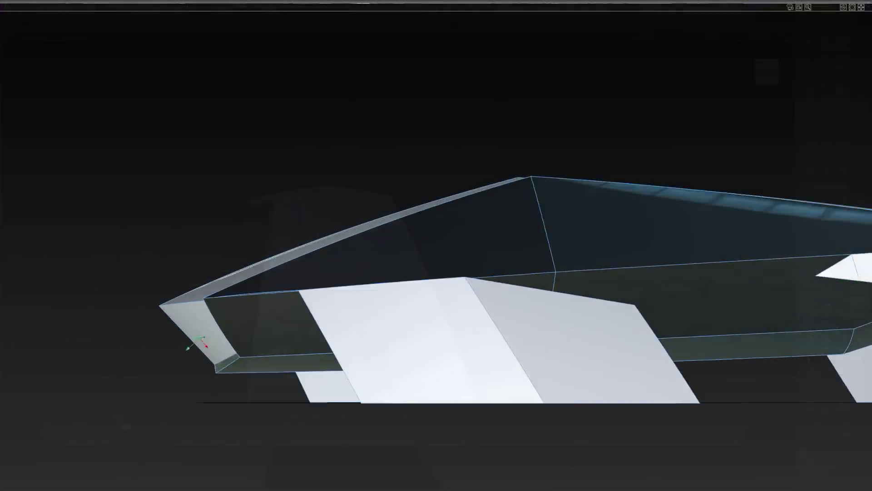
pyautogui.keyDown('alt'); pyautogui.keyDown('shift'); pyautogui.moveTo(182, 338); pyautogui.dragTo(227, 334); pyautogui.keyUp('shift'); pyautogui.keyUp('alt')
pyautogui.keyDown('alt'); pyautogui.keyDown('shift'); pyautogui.moveTo(227, 334); pyautogui.dragTo(291, 332, button='right'); pyautogui.keyUp('shift'); pyautogui.keyUp('alt')
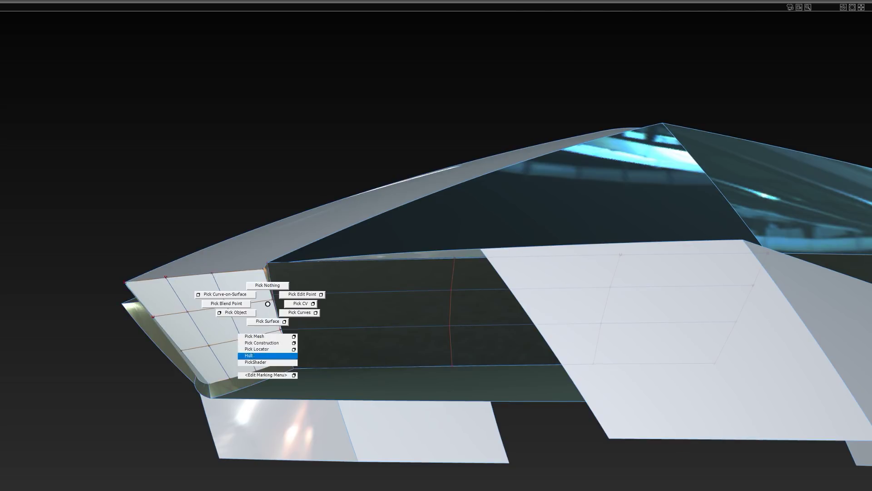
pyautogui.keyDown('alt'); pyautogui.keyDown('shift'); pyautogui.moveTo(273, 255); pyautogui.dragTo(191, 243); pyautogui.keyUp('shift'); pyautogui.keyUp('alt')
pyautogui.moveTo(186, 242); pyautogui.dragTo(172, 242)
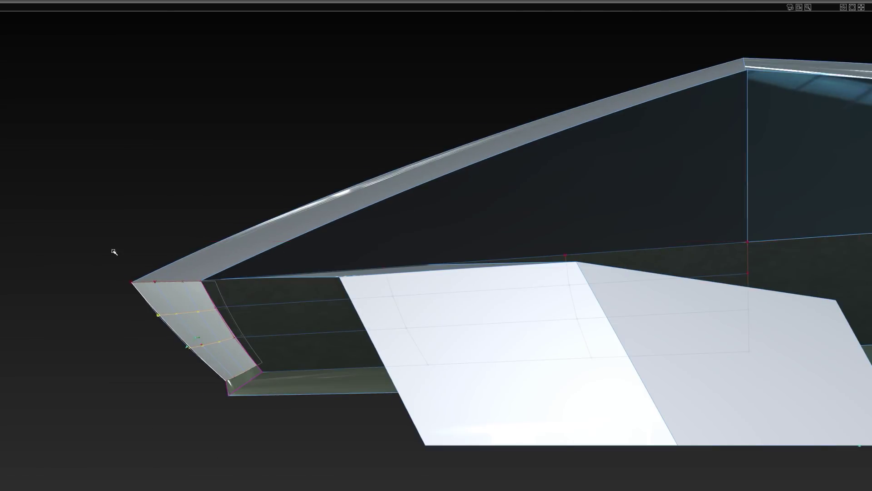
# Pick the rear panel's upper edge beneath the roof surface and place a line across the panel just below it
pyautogui.keyDown('alt'); pyautogui.keyDown('shift'); pyautogui.moveTo(114, 252); pyautogui.dragTo(224, 88); pyautogui.keyUp('shift'); pyautogui.keyUp('alt')
pyautogui.keyDown('alt'); pyautogui.keyDown('shift'); pyautogui.moveTo(252, 216); pyautogui.dragTo(296, 261); pyautogui.keyUp('shift'); pyautogui.keyUp('alt')
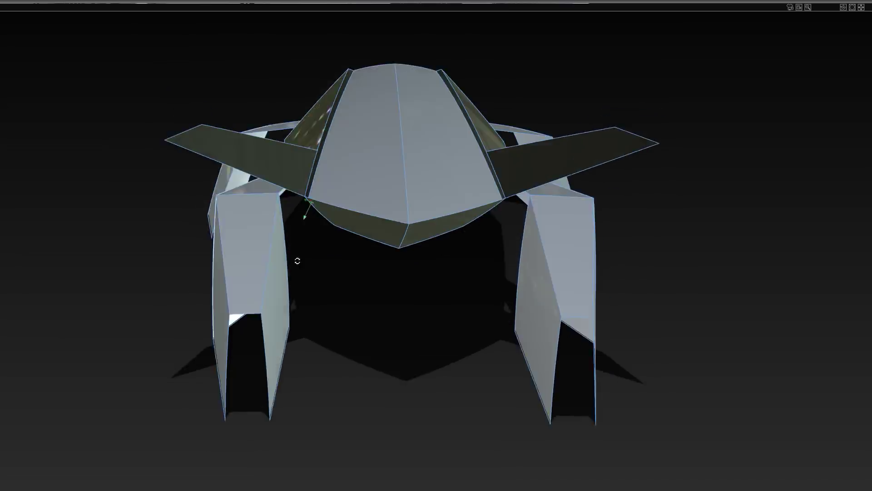
pyautogui.keyDown('alt'); pyautogui.keyDown('shift'); pyautogui.moveTo(296, 261); pyautogui.dragTo(376, 233, button='right'); pyautogui.keyUp('shift'); pyautogui.keyUp('alt')
pyautogui.keyDown('alt'); pyautogui.keyDown('shift'); pyautogui.moveTo(376, 234); pyautogui.dragTo(310, 221); pyautogui.keyUp('shift'); pyautogui.keyUp('alt')
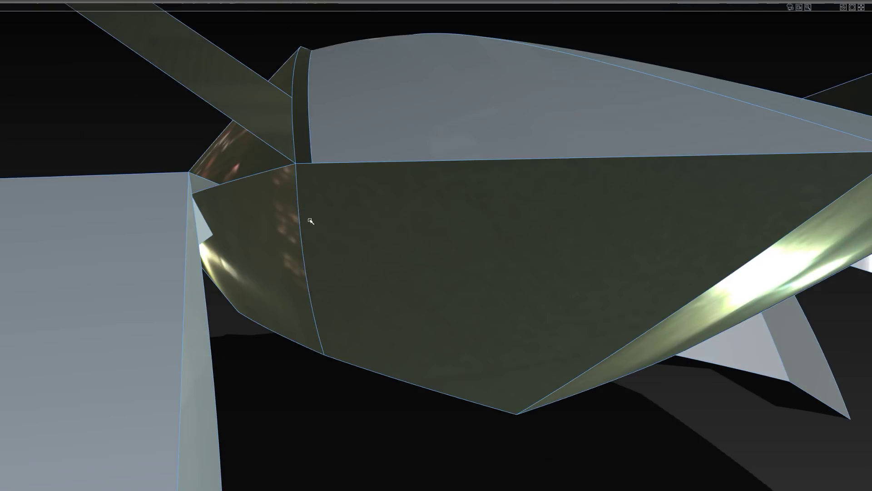
pyautogui.click(315, 158)
pyautogui.keyDown('alt'); pyautogui.moveTo(315, 159); pyautogui.dragTo(383, 241); pyautogui.keyUp('alt')
pyautogui.keyDown('alt'); pyautogui.moveTo(384, 241); pyautogui.dragTo(364, 247, button='right'); pyautogui.keyUp('alt')
pyautogui.keyDown('alt'); pyautogui.moveTo(363, 247); pyautogui.dragTo(468, 209); pyautogui.keyUp('alt')
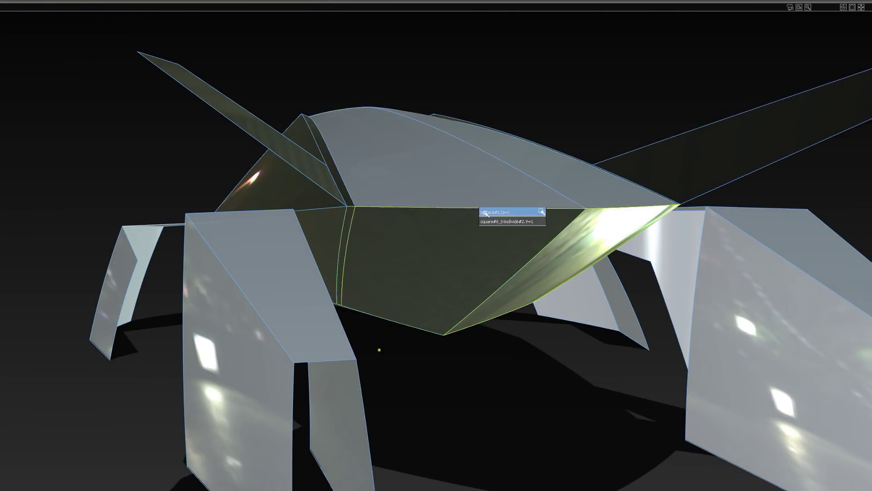
pyautogui.moveTo(618, 294); pyautogui.dragTo(578, 222)
pyautogui.click(578, 222)
pyautogui.moveTo(389, 223); pyautogui.dragTo(498, 230)
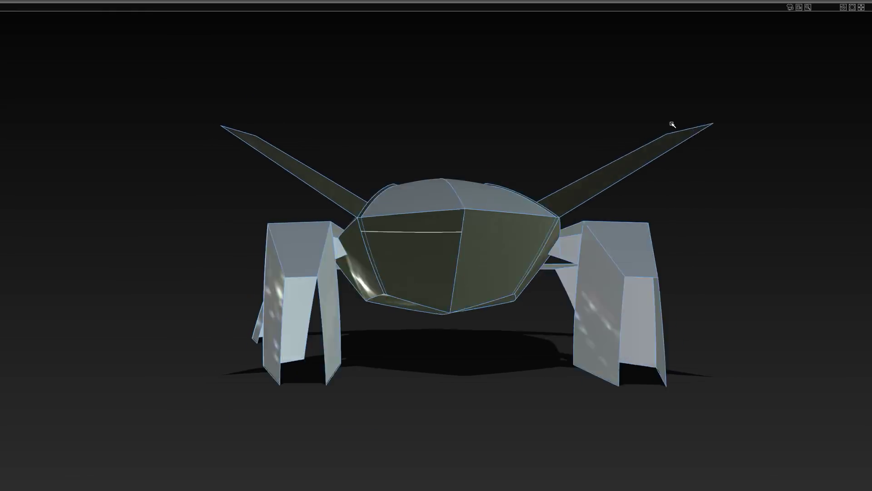
# Fillet the edge between the front roof surface and nose panel using chord construction, curvature on both sides and chordal length 10
pyautogui.press('space')
pyautogui.press('space')
pyautogui.keyDown('alt'); pyautogui.keyDown('shift'); pyautogui.moveTo(584, 274); pyautogui.dragTo(270, 122); pyautogui.keyUp('shift'); pyautogui.keyUp('alt')
pyautogui.moveTo(270, 121); pyautogui.dragTo(377, 281, button='middle')
pyautogui.moveTo(823, 249); pyautogui.dragTo(482, 351, button='middle')
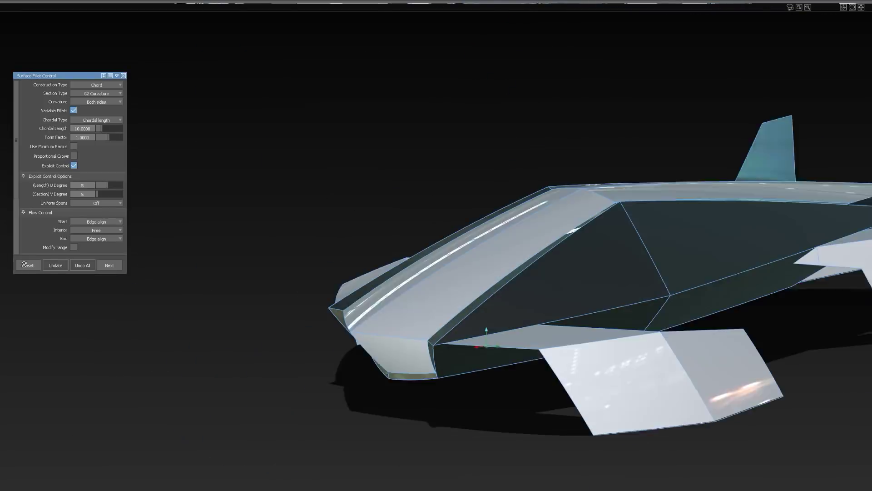
pyautogui.keyDown('alt'); pyautogui.keyDown('shift'); pyautogui.moveTo(24, 265); pyautogui.dragTo(357, 248); pyautogui.keyUp('shift'); pyautogui.keyUp('alt')
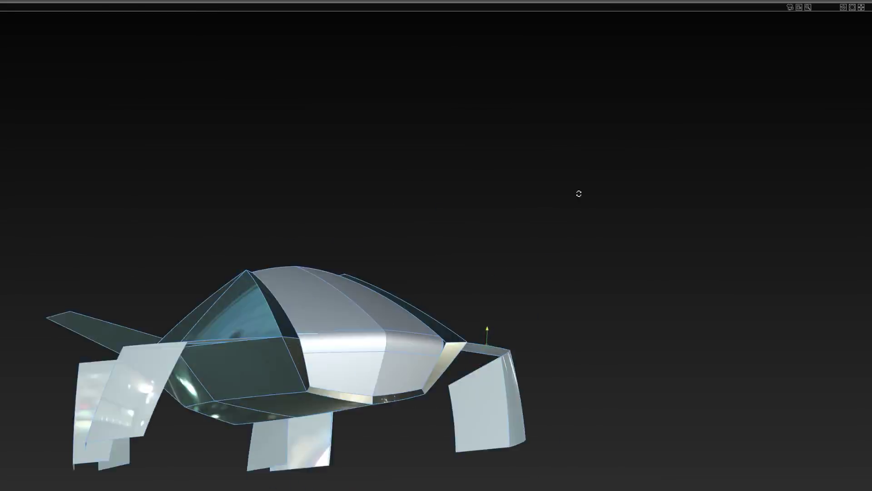
# Bridge the roof break with blend curves along the outer edges of the front and rear surfaces and select the front blend point
pyautogui.moveTo(579, 193); pyautogui.dragTo(669, 170, button='middle')
pyautogui.keyDown('alt'); pyautogui.keyDown('shift'); pyautogui.moveTo(669, 169); pyautogui.dragTo(284, 306); pyautogui.keyUp('shift'); pyautogui.keyUp('alt')
pyautogui.moveTo(285, 307); pyautogui.dragTo(491, 27, button='middle')
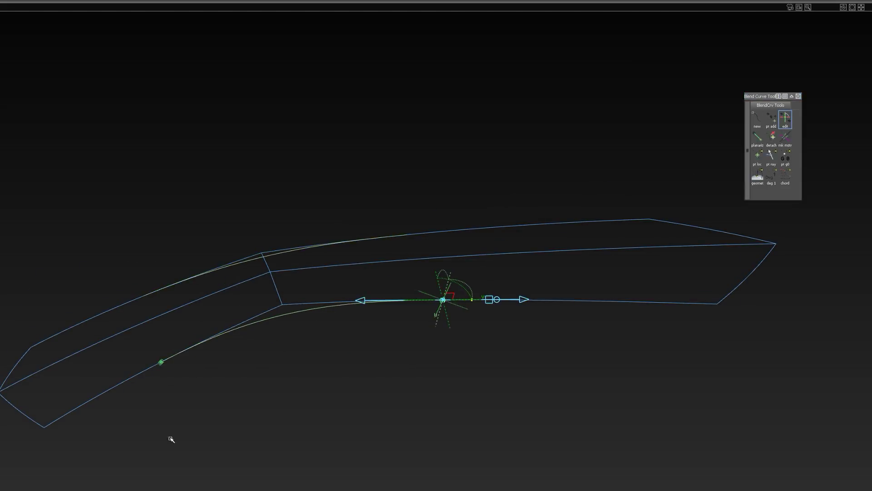
pyautogui.click(161, 363)
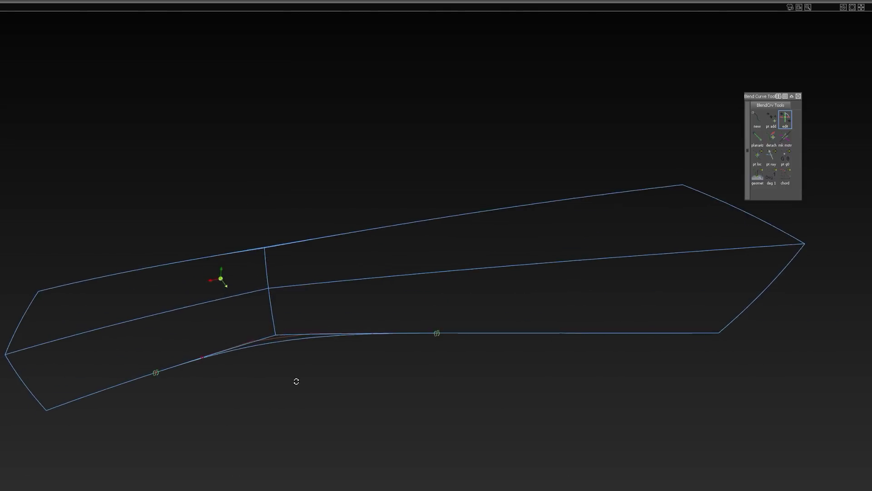